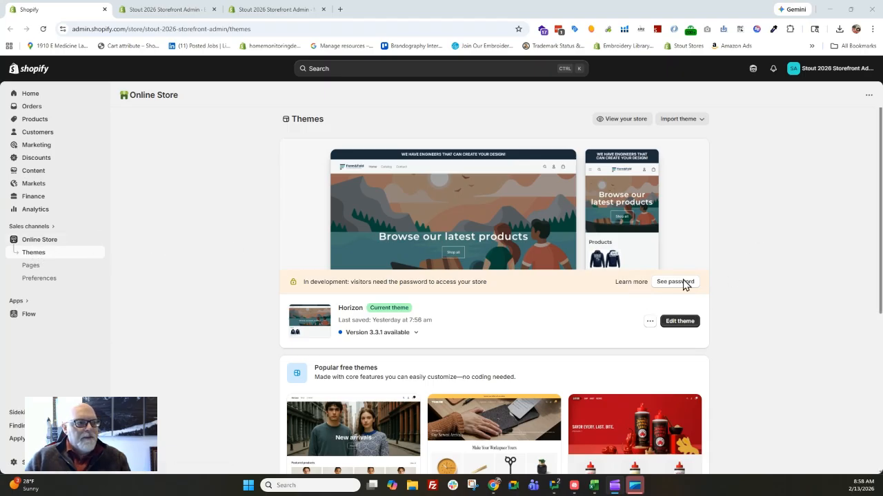
Open the Horizon theme for editing and select the home page's Header section.
left_click(683, 323)
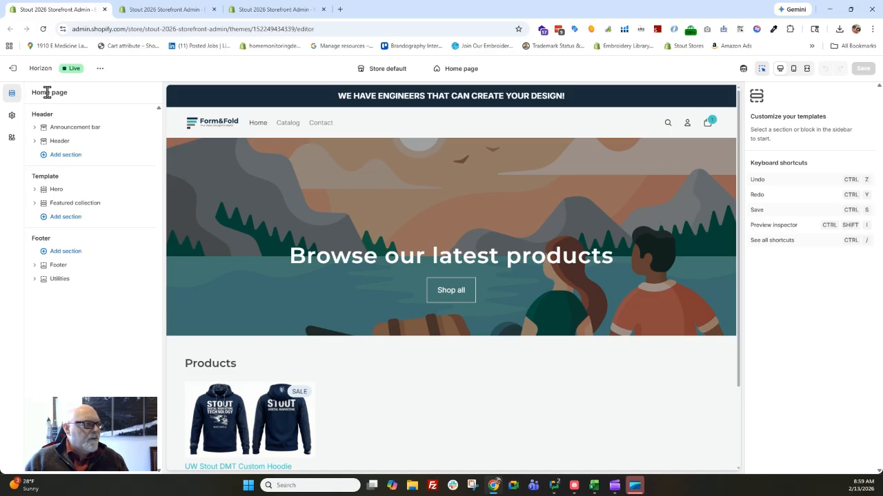
left_click(59, 142)
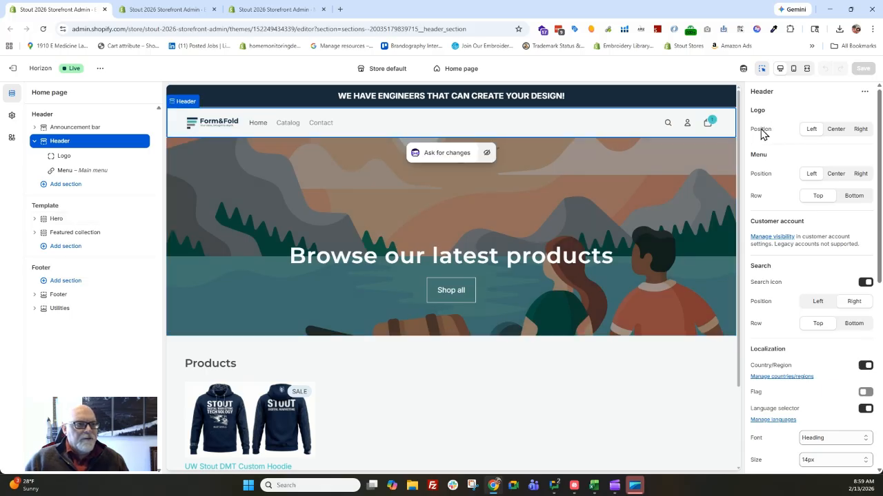
Try the Center and Right positions for the header logo and set it back to Left.
left_click(835, 131)
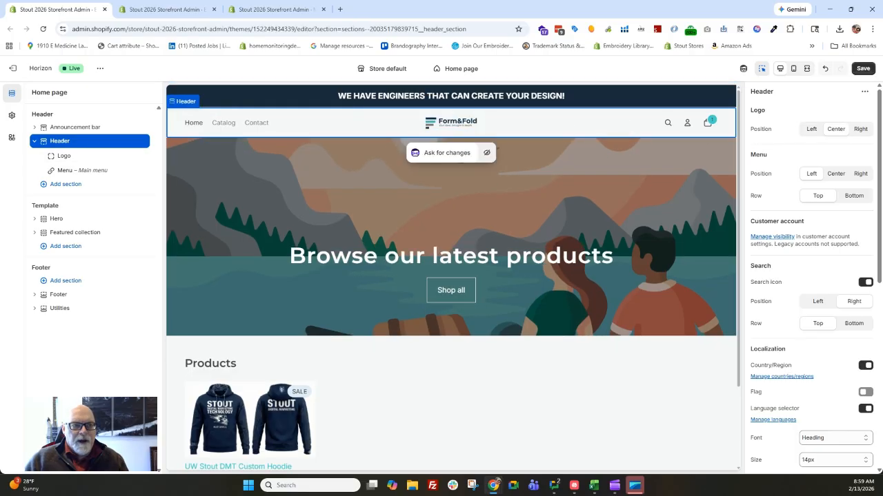
left_click(860, 131)
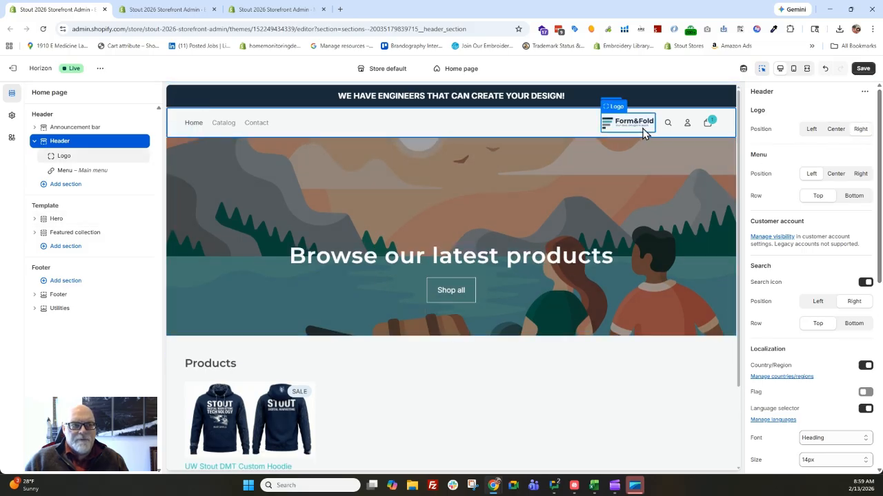
left_click(808, 132)
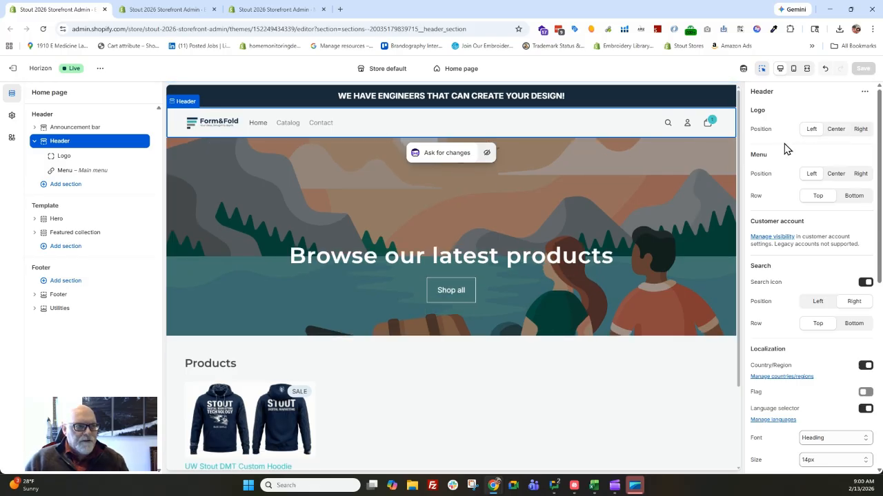
Try the header menu in the Center position and on the Bottom row, restoring Left and Top.
left_click(835, 175)
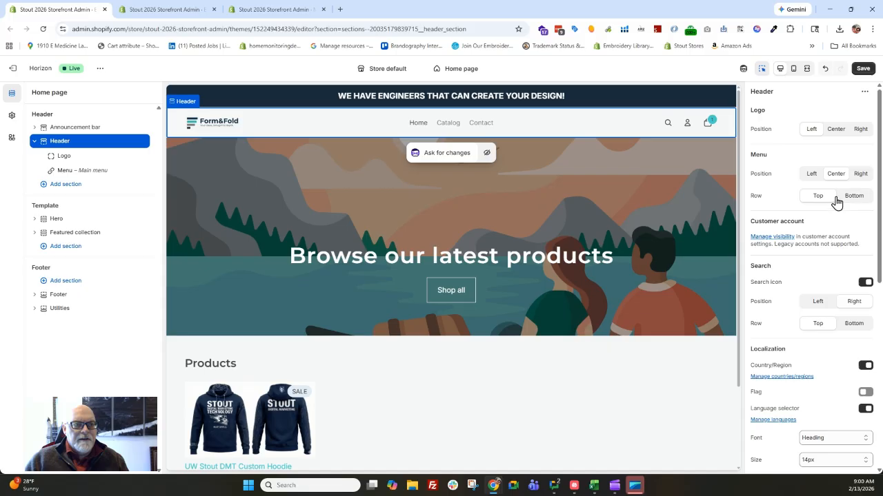
left_click(812, 175)
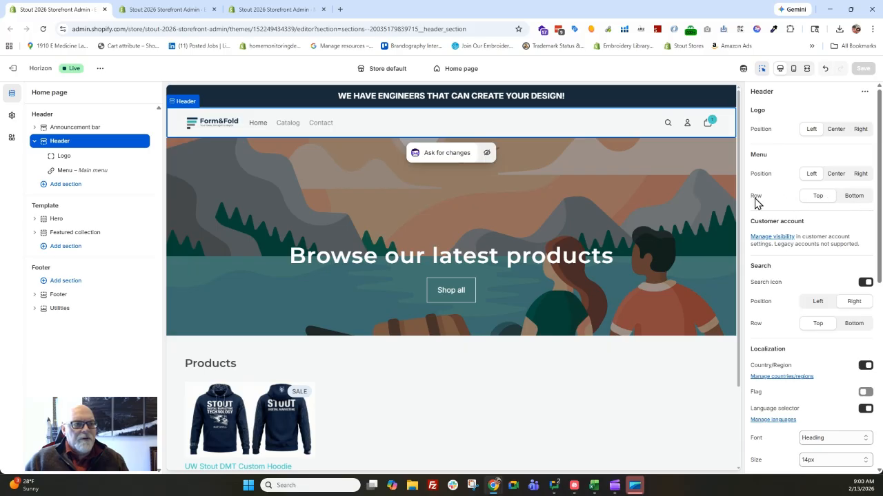
left_click(853, 199)
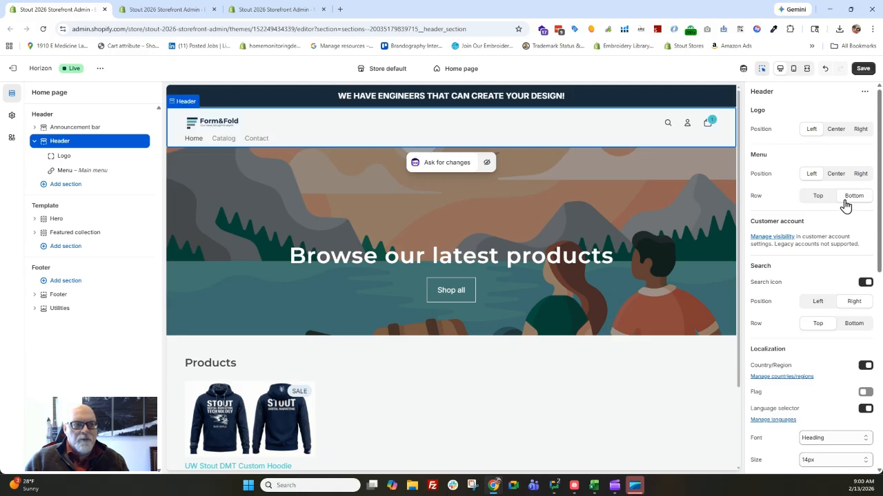
left_click(817, 199)
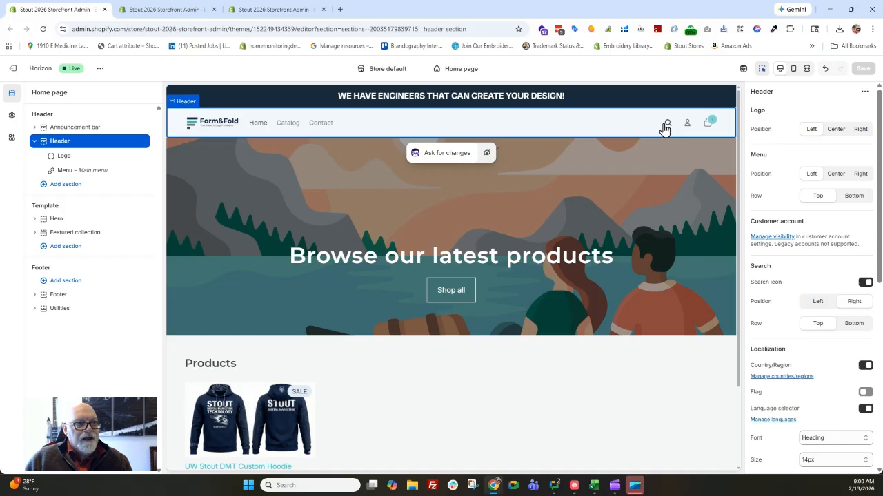
Try hiding the header's search icon and placing it Left and on the Bottom row, restoring it to visible, Right and Top.
left_click(865, 285)
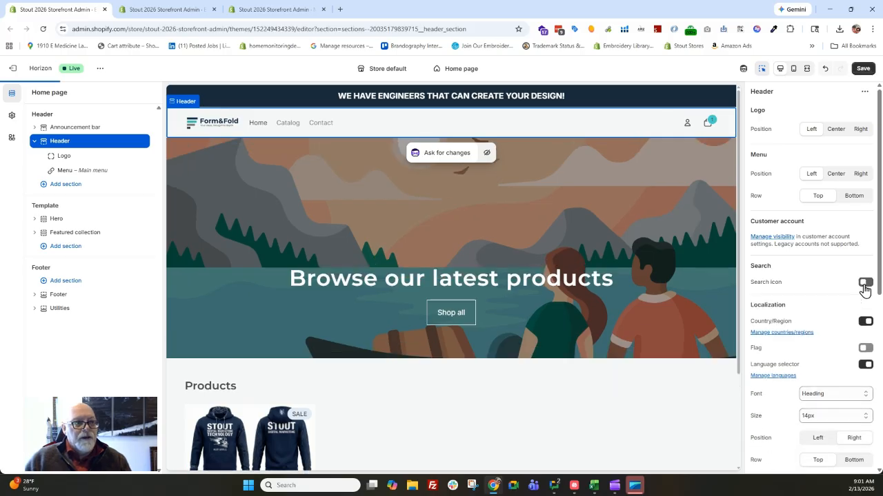
left_click(865, 282)
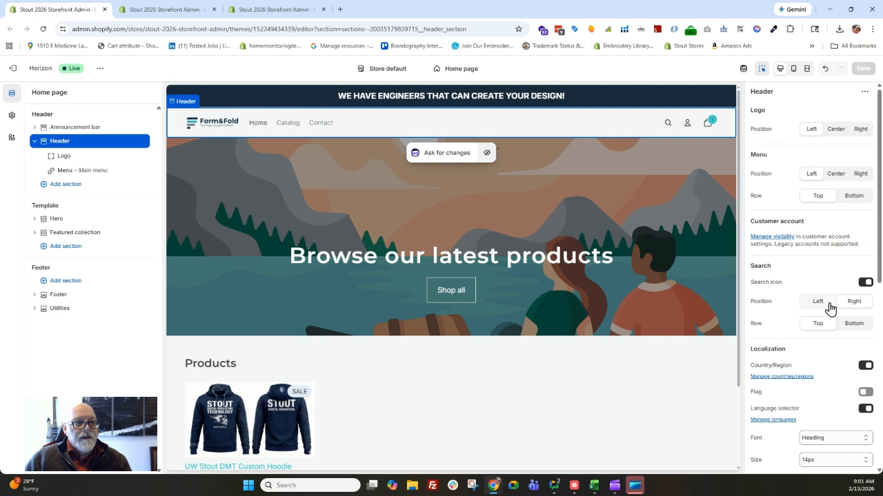
left_click(819, 305)
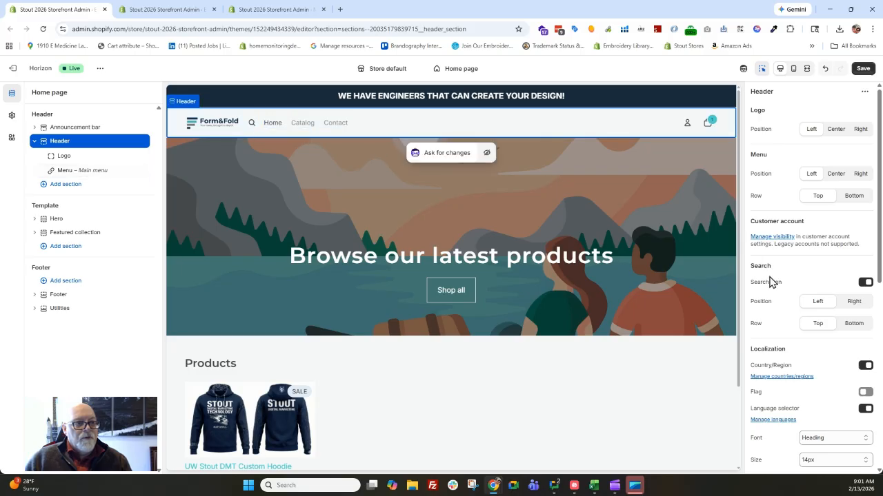
left_click(854, 323)
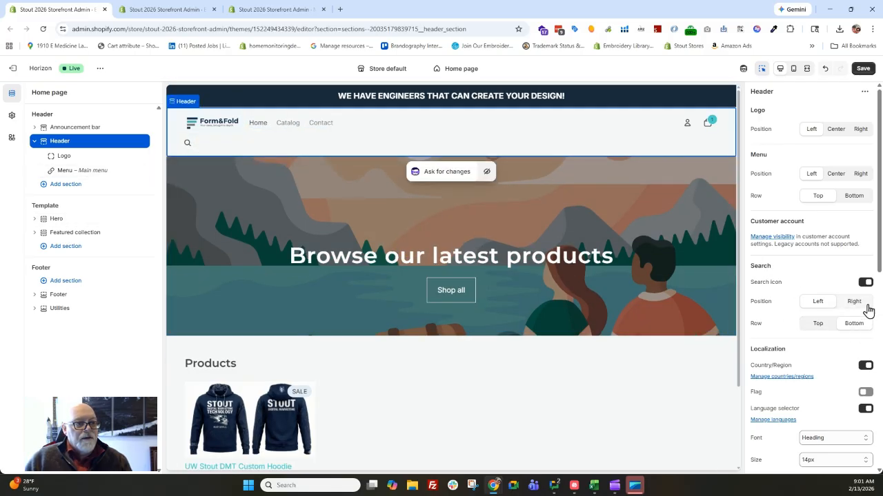
left_click(819, 324)
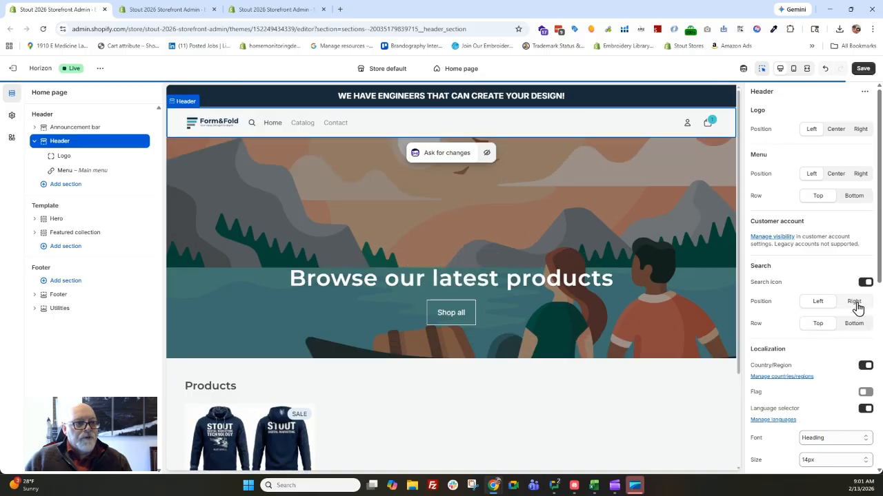
left_click(854, 301)
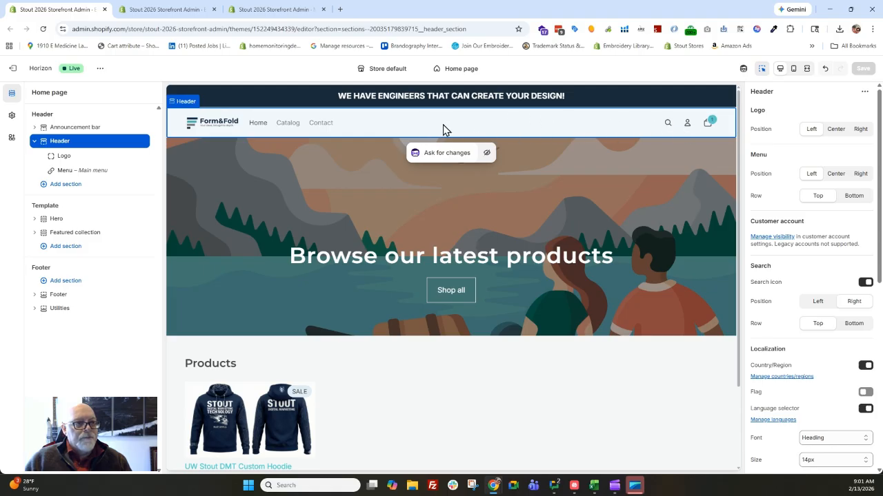
Try the Compact height for the header and set it back to Standard.
scroll(827, 311, "down", 2)
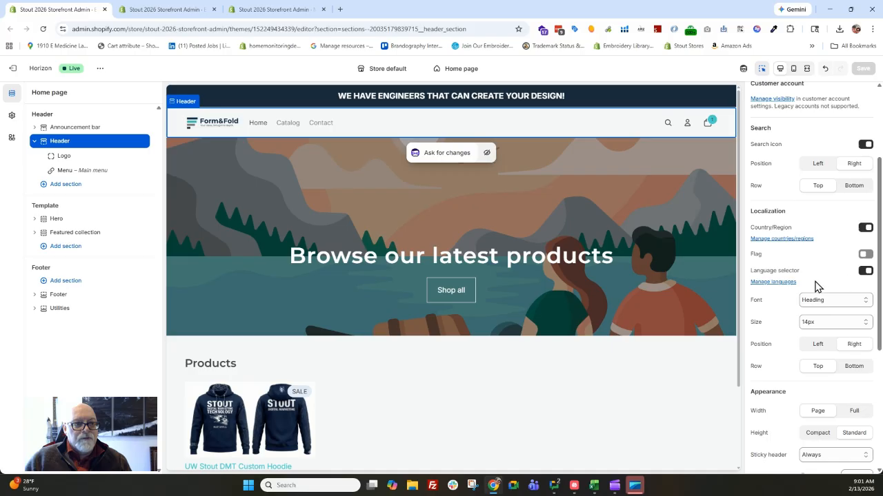
scroll(799, 280, "down", 3)
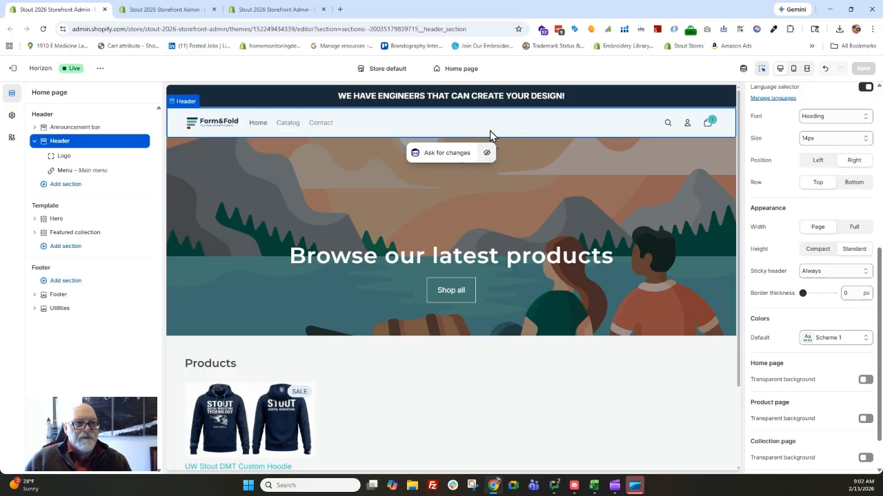
left_click(823, 253)
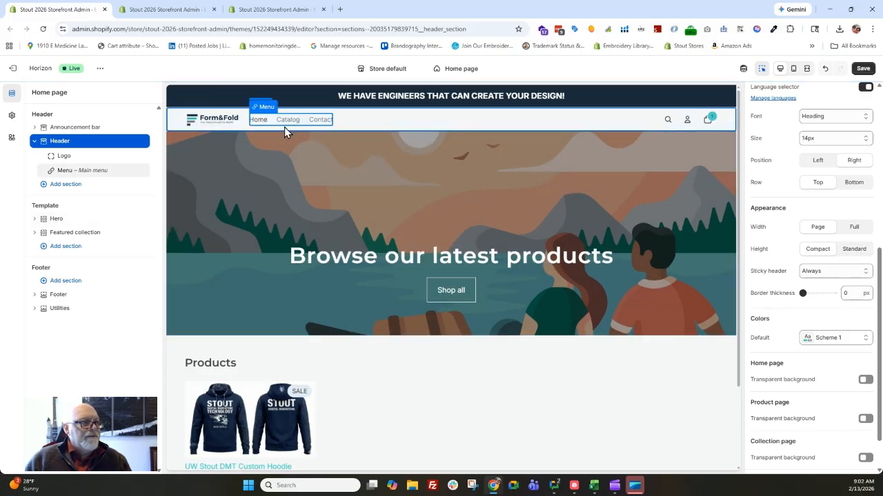
left_click(852, 254)
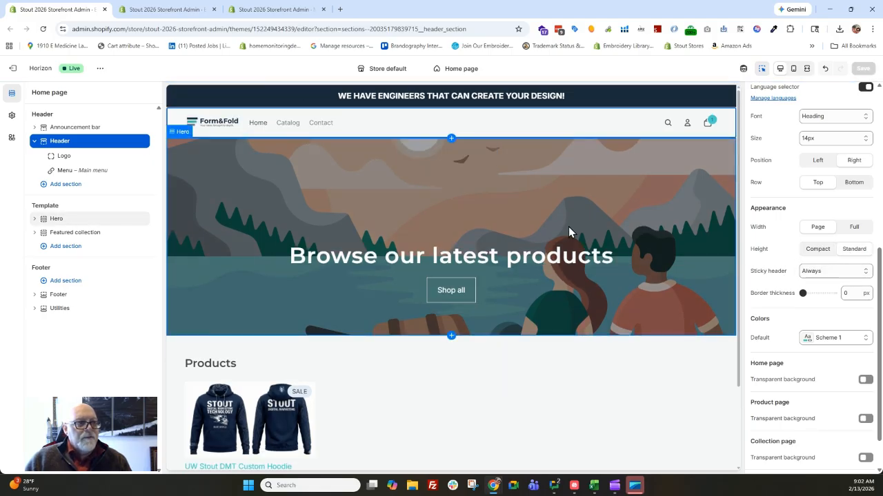
Check how the sticky header behaves in the page preview and view the available Sticky header options.
scroll(568, 227, "down", 2)
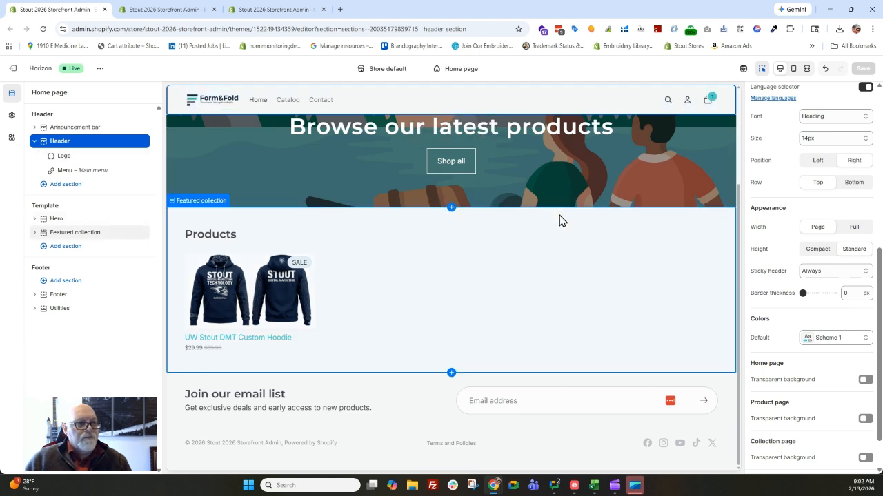
scroll(559, 220, "up", 3)
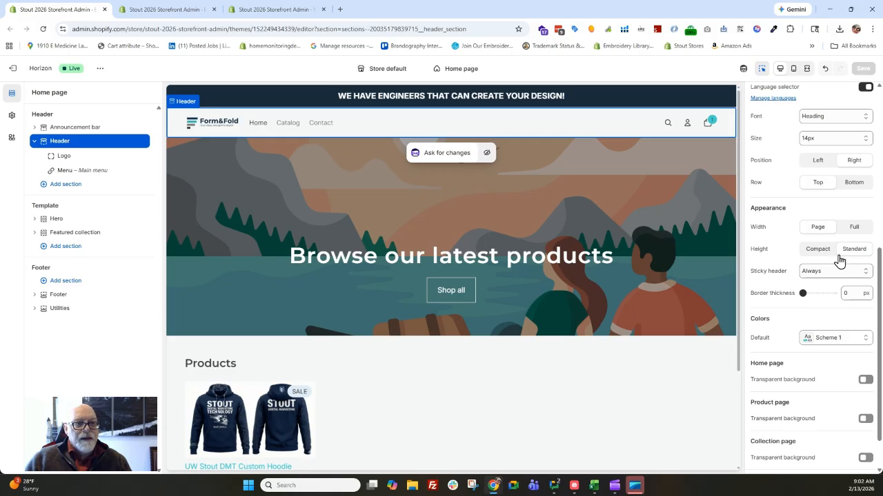
left_click(840, 276)
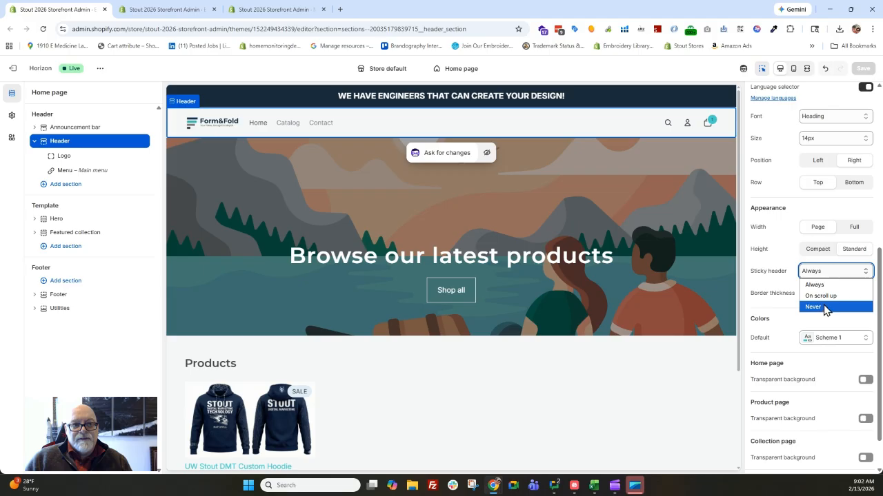
left_click(764, 304)
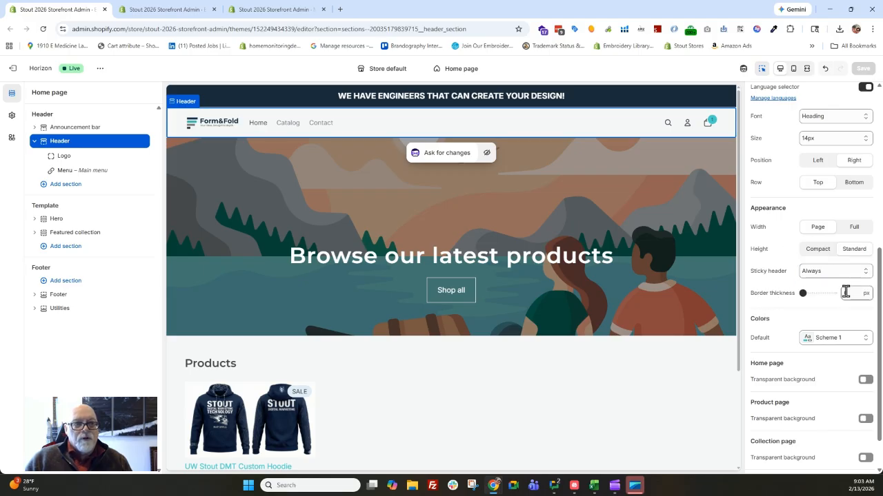
Set the header's default color scheme to Scheme 2.
left_click(815, 341)
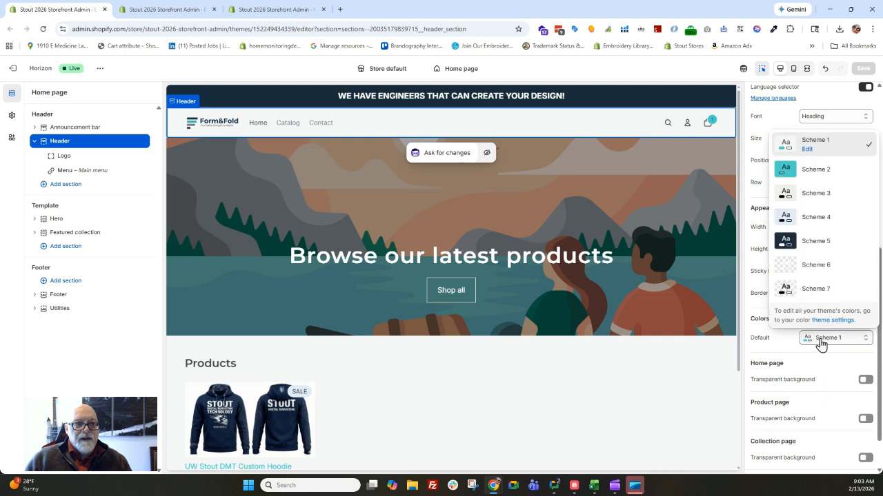
left_click(781, 174)
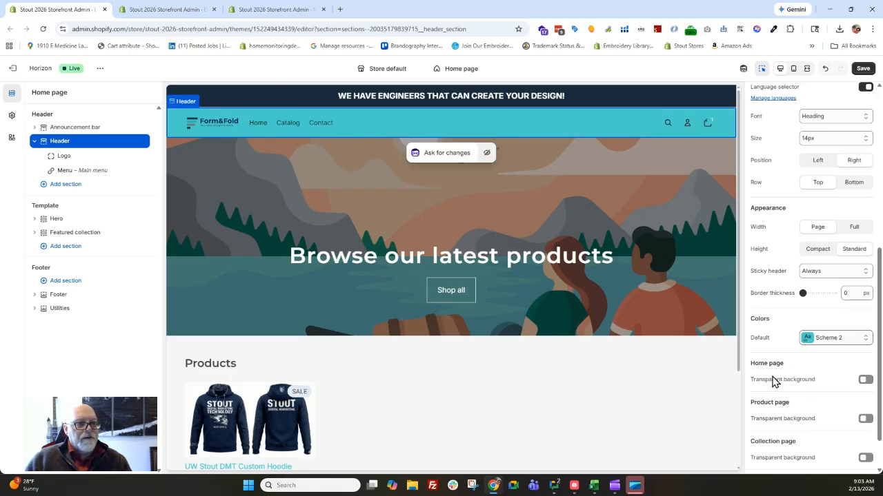
Try a transparent header background on the home page, turn it back off and review the remaining header settings.
left_click(866, 381)
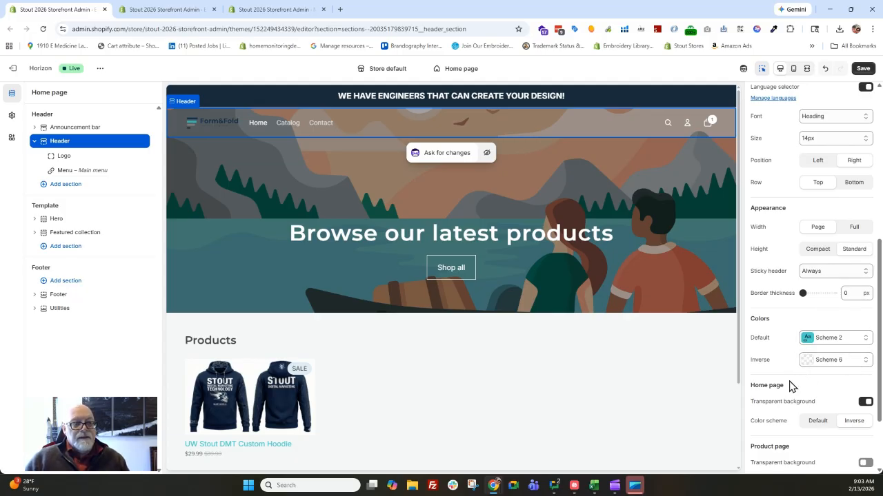
left_click(865, 403)
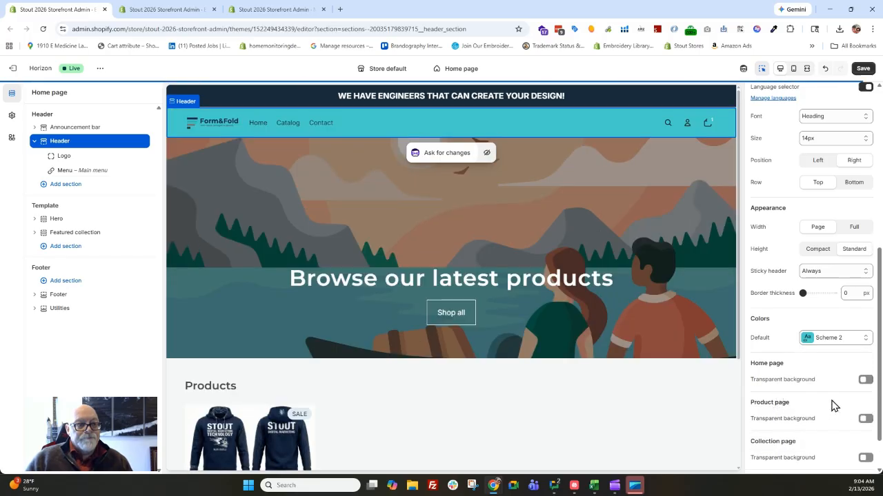
scroll(772, 327, "down", 1)
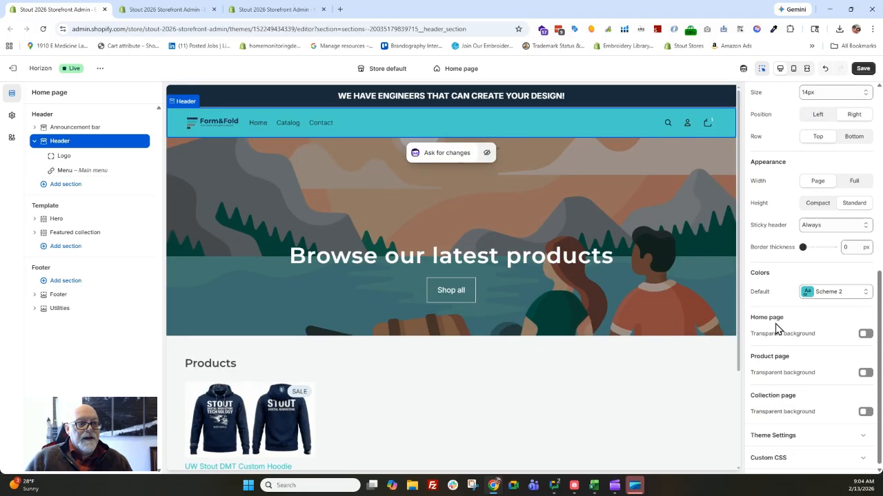
scroll(807, 383, "down", 1)
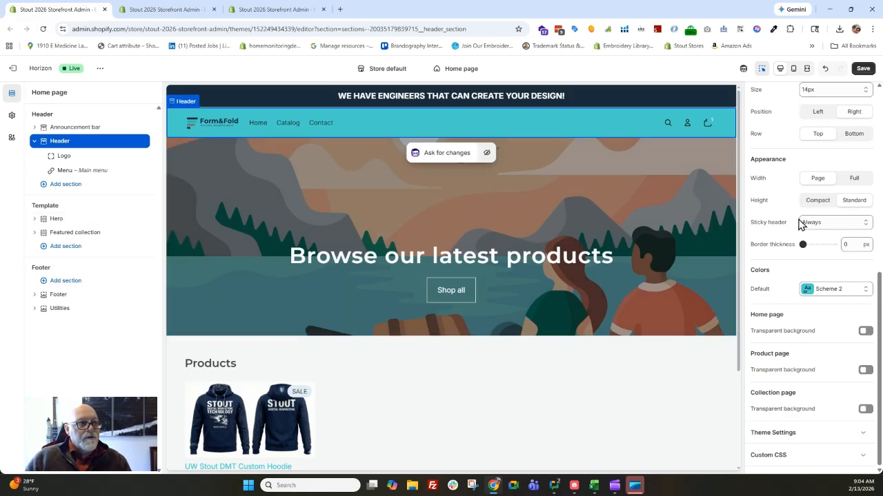
scroll(793, 276, "up", 5)
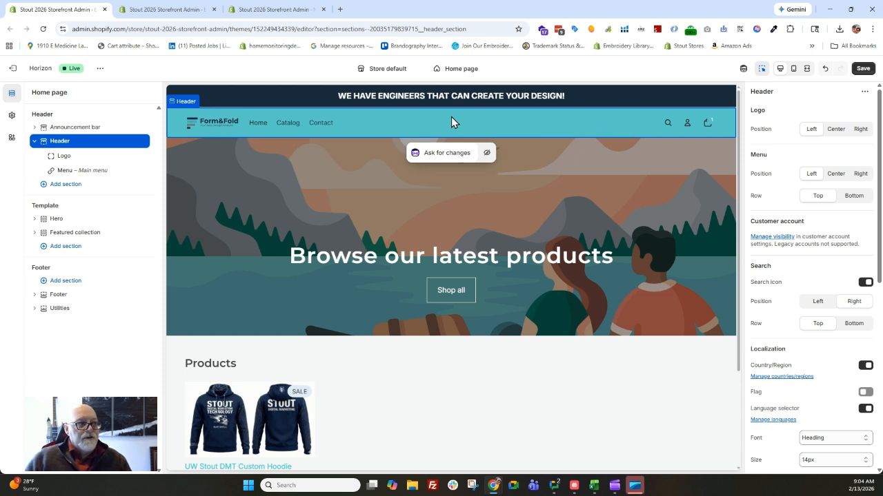
Try Scheme 4 on the announcement bar and set its color scheme to Scheme 7.
left_click(59, 128)
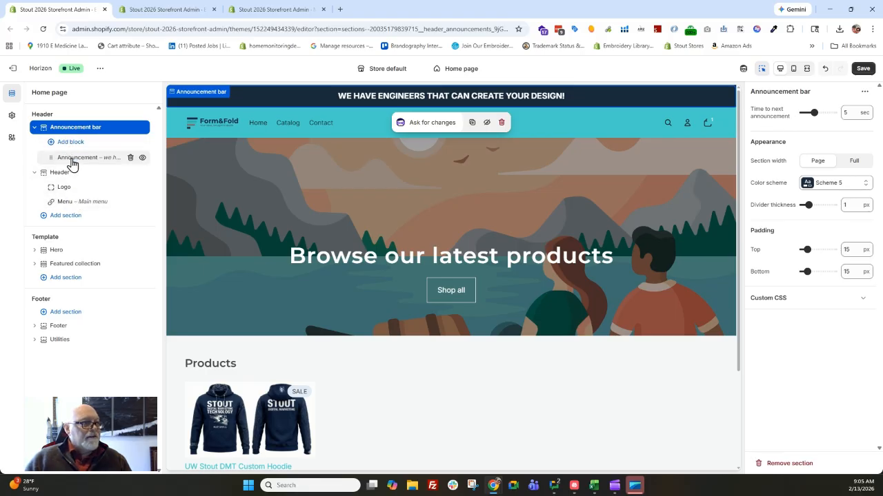
left_click(843, 183)
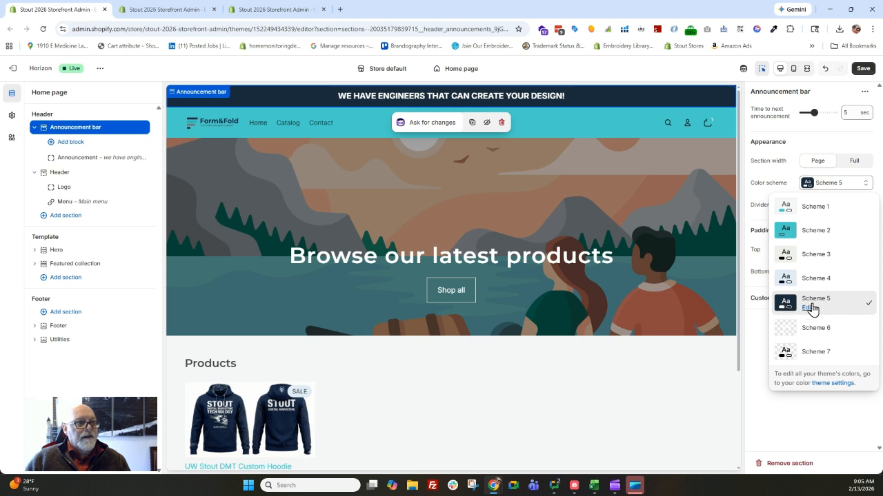
left_click(824, 283)
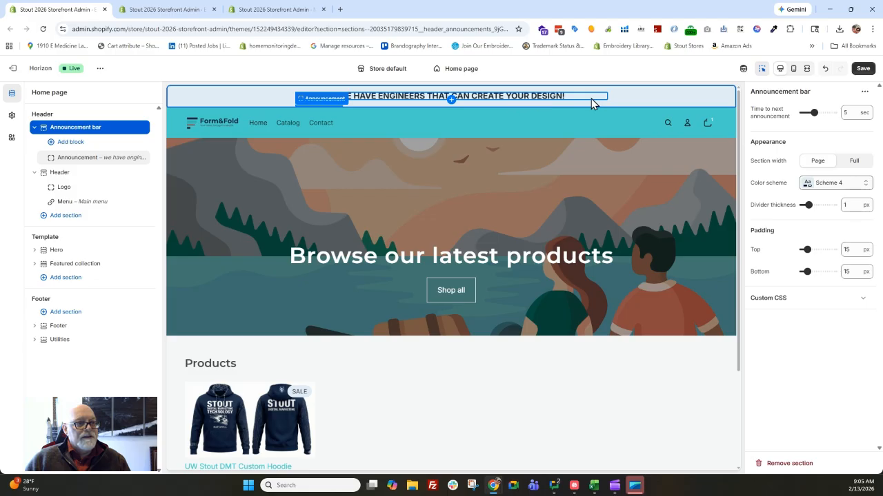
left_click(831, 185)
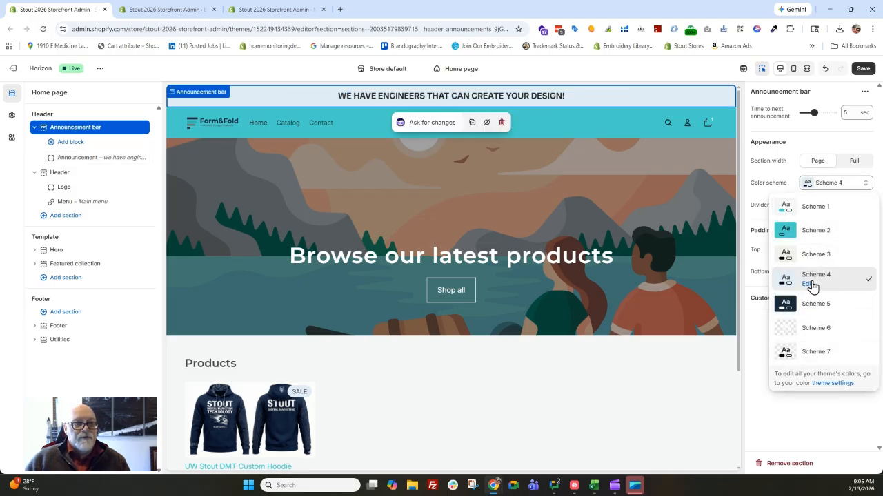
left_click(816, 353)
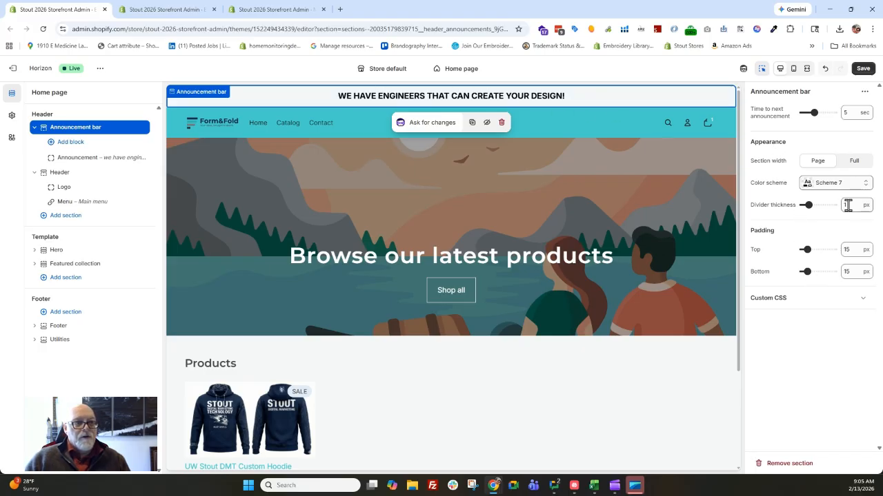
Try Scheme 2 and Scheme 1 on the announcement bar and set its color scheme to Scheme 5.
left_click(837, 182)
left_click(817, 233)
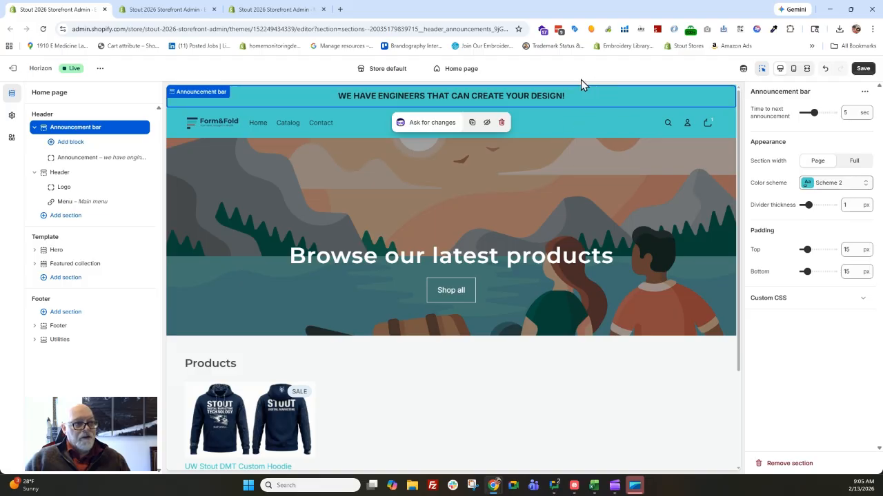
left_click(835, 189)
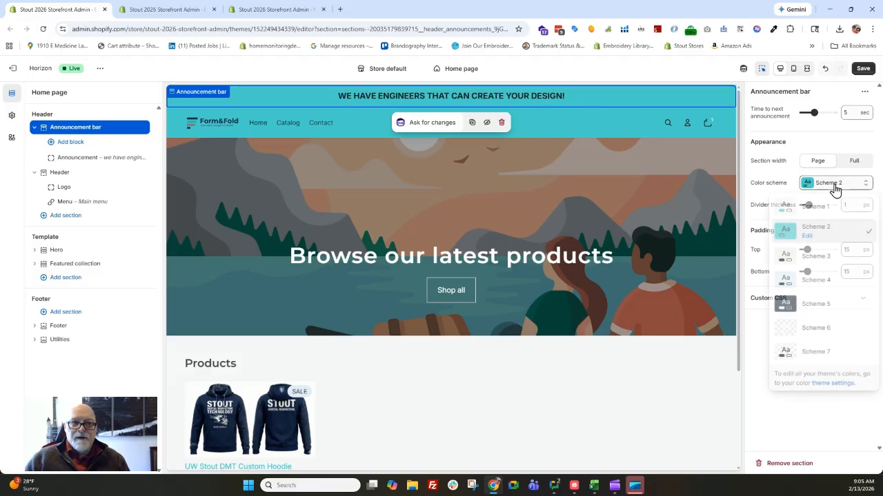
left_click(829, 211)
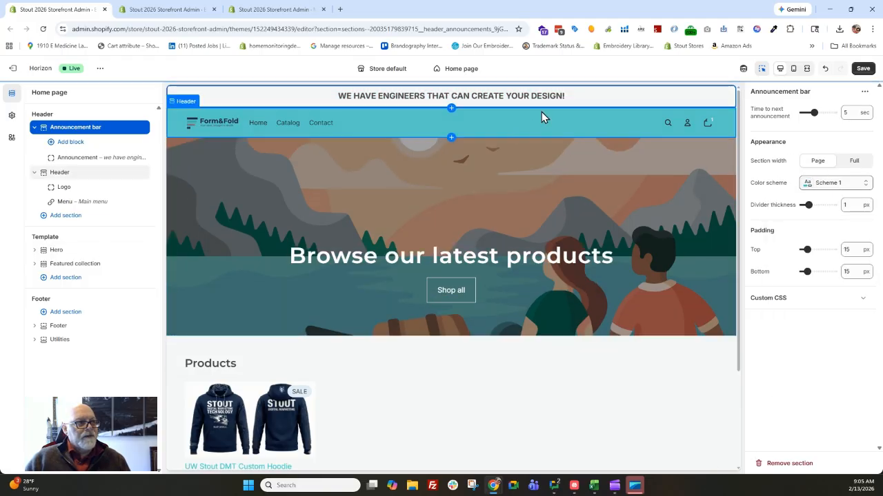
left_click(824, 185)
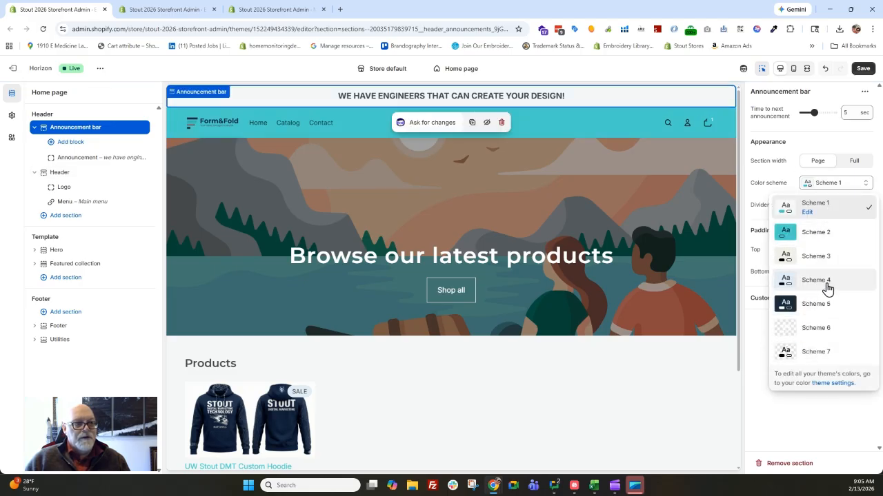
left_click(801, 304)
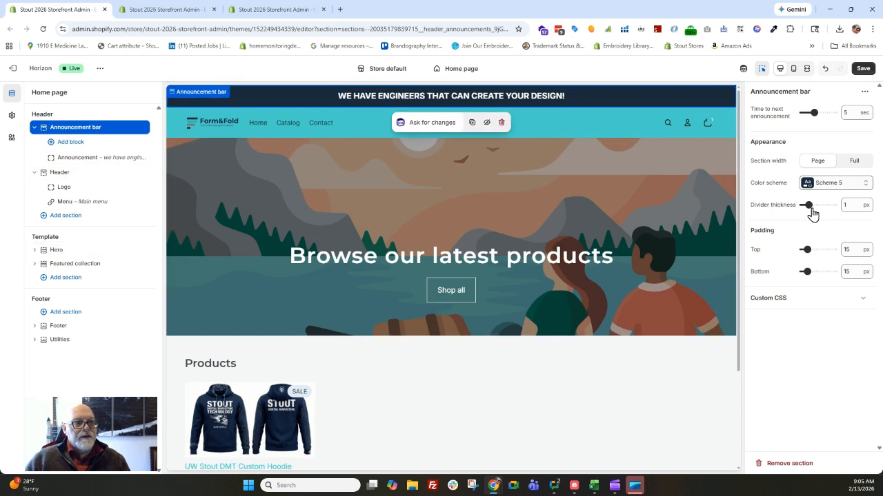
Set the announcement bar's divider thickness to 5 px and its top and bottom padding to 10 px each.
left_click_drag(811, 209, 833, 205)
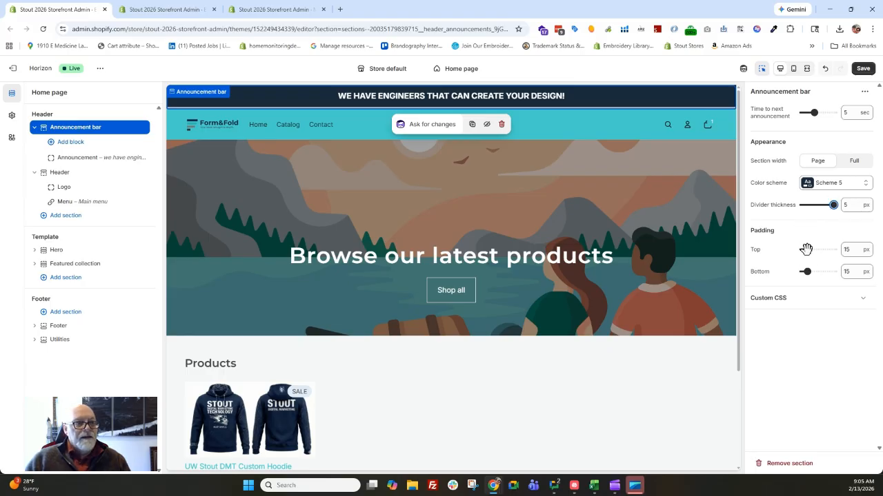
left_click_drag(806, 249, 828, 249)
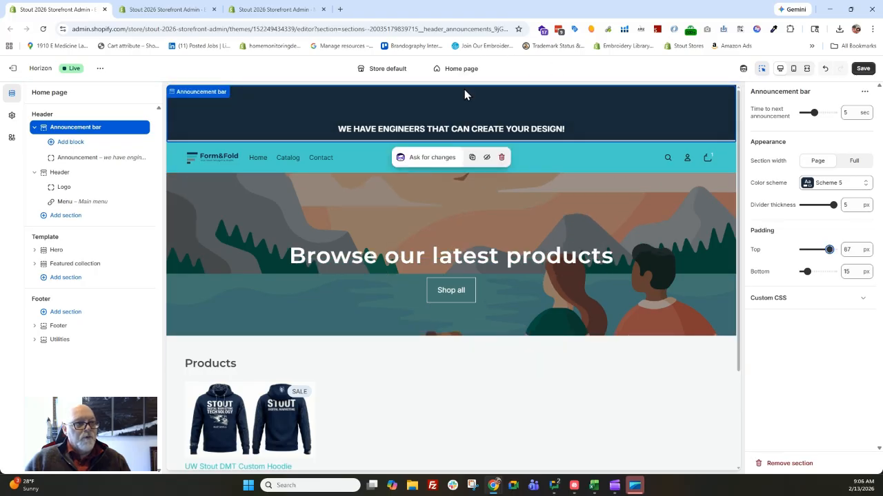
left_click_drag(830, 250, 802, 249)
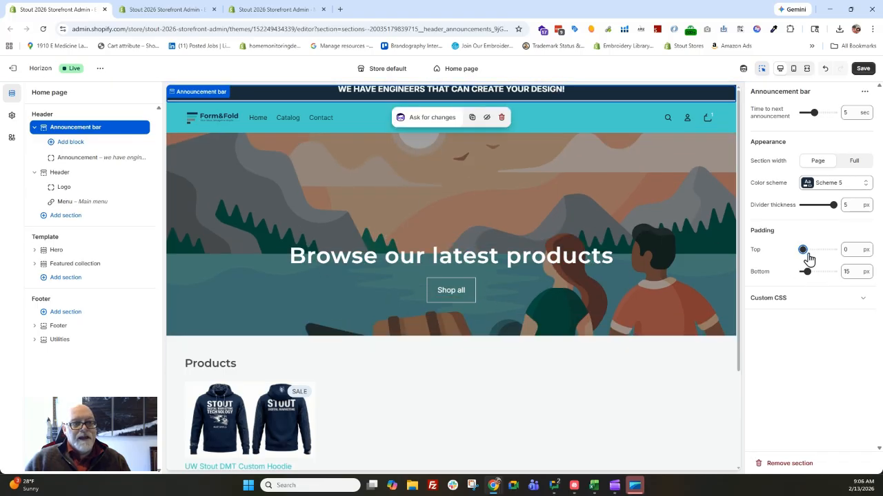
double_click(846, 249)
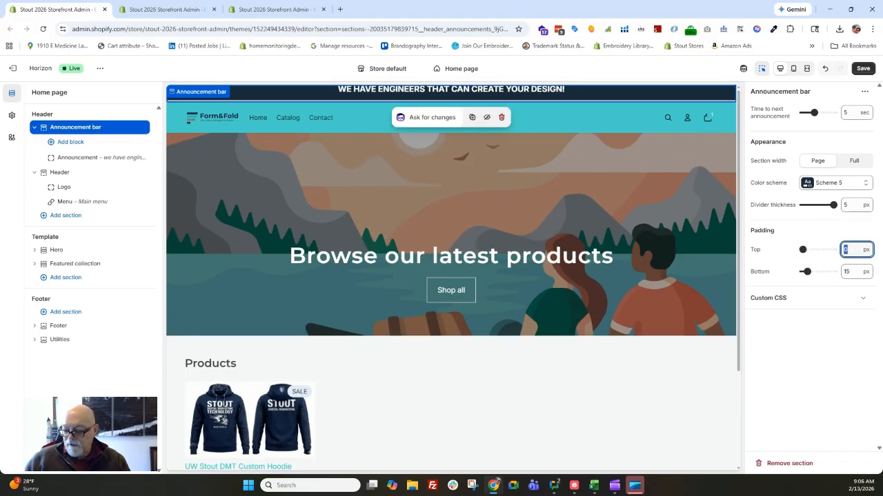
type("10")
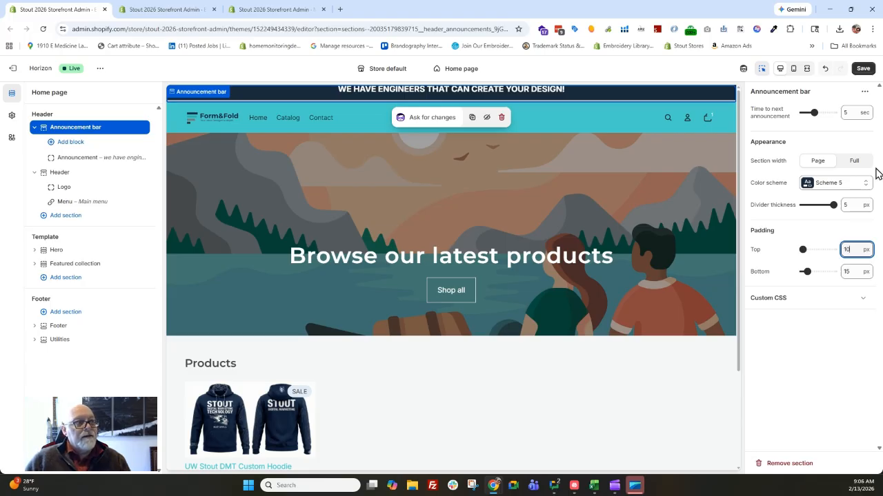
left_click(796, 261)
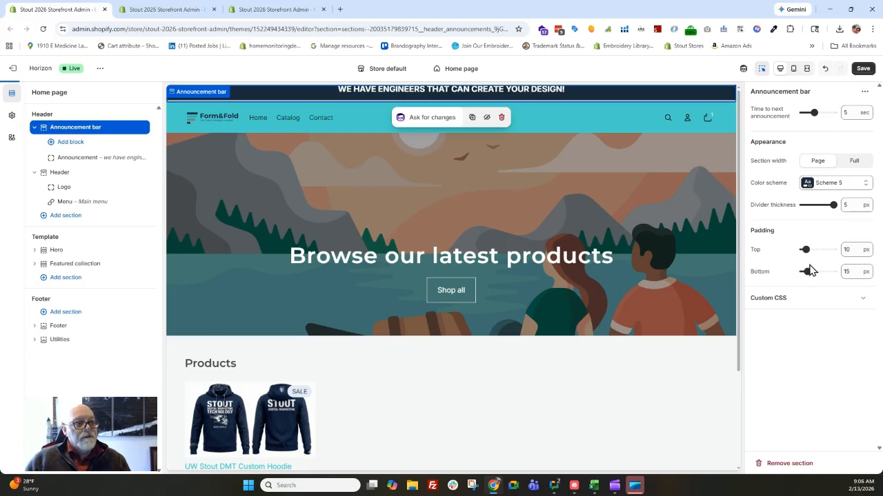
double_click(853, 270)
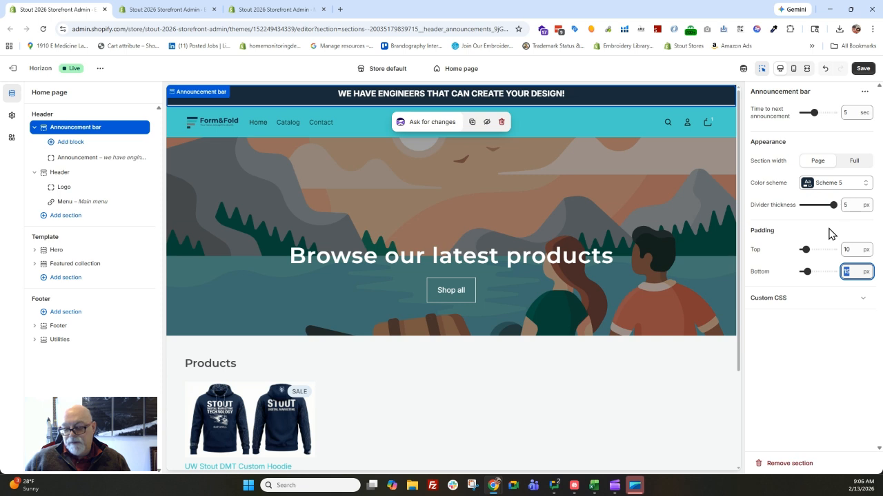
type("10")
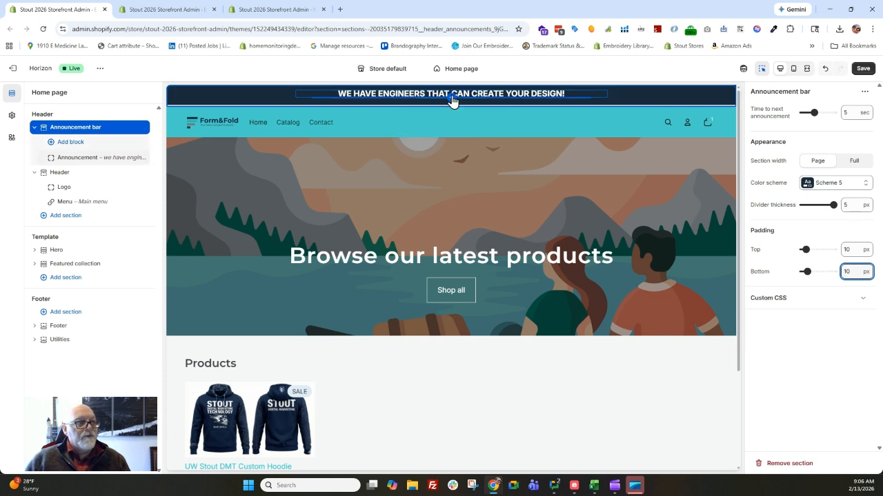
left_click(778, 286)
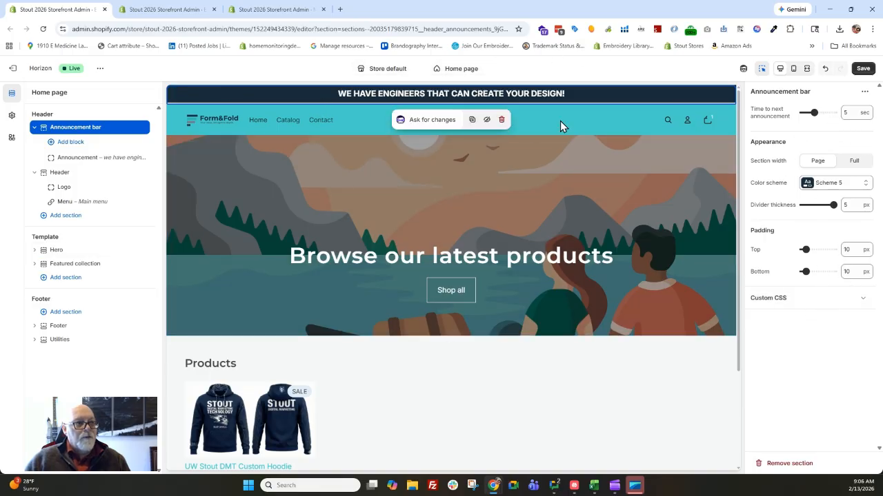
Make the entire text of the announcement block in the announcement bar bold.
left_click(72, 142)
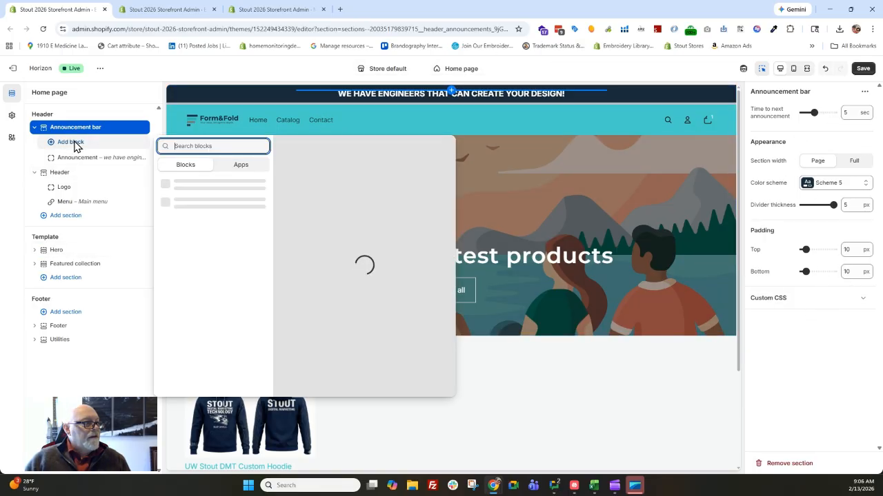
left_click(70, 162)
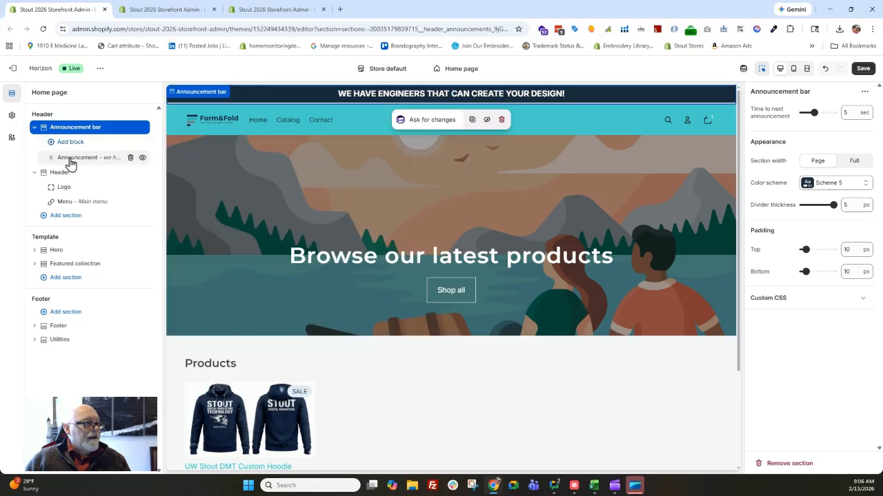
left_click(71, 163)
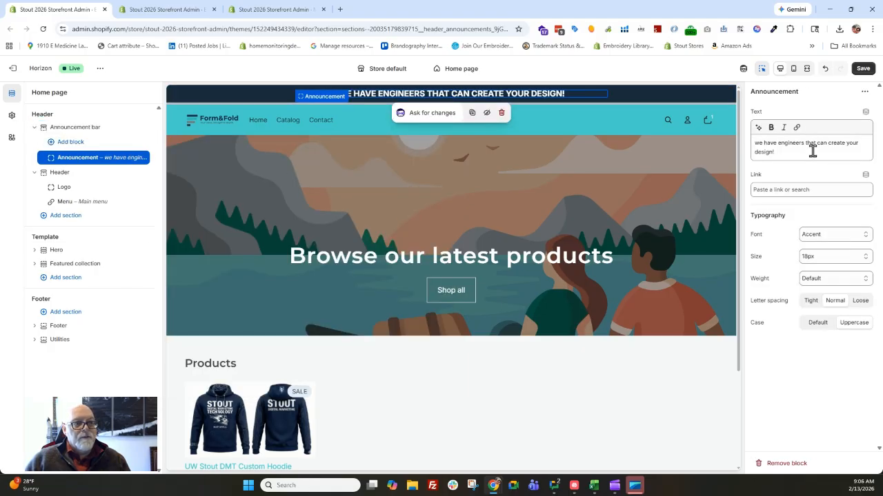
left_click_drag(782, 152, 745, 150)
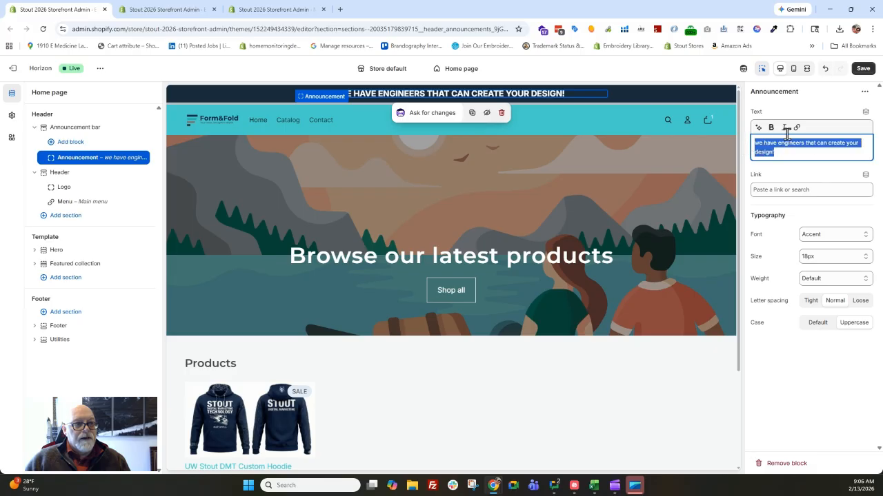
left_click(773, 131)
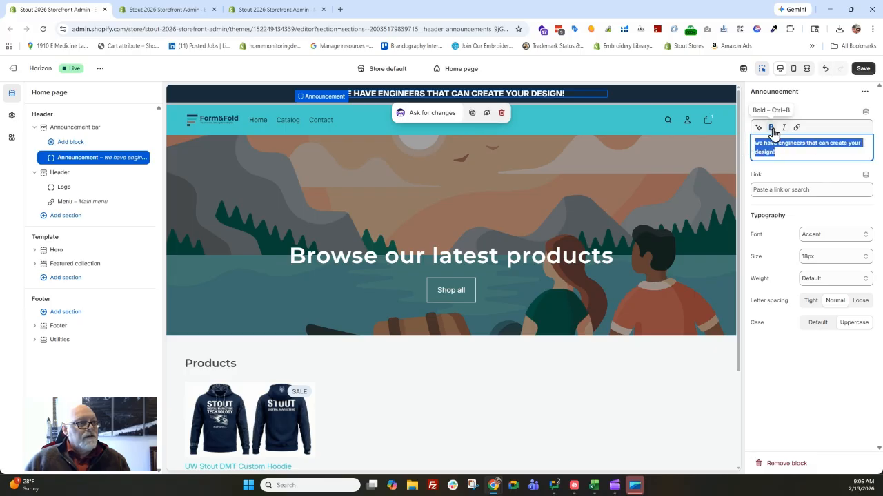
left_click(806, 164)
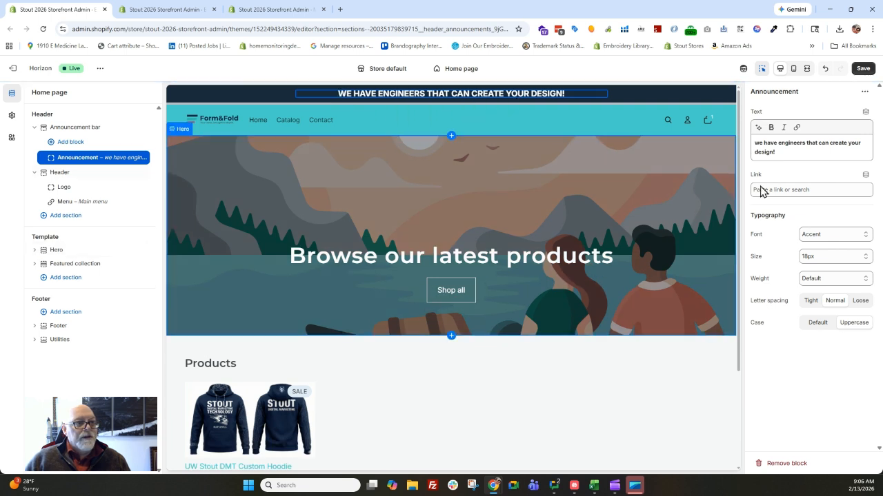
Link the announcement to the UW Stout DMT Custom Hoodie product.
left_click(828, 189)
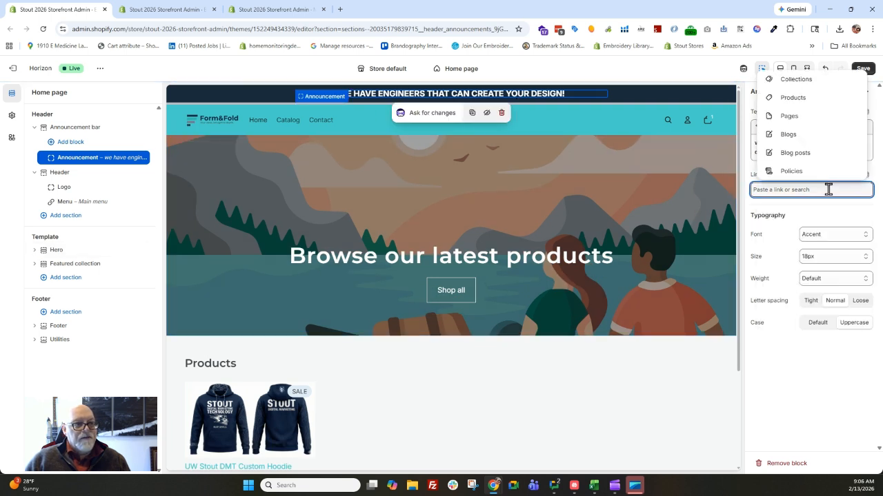
left_click(806, 98)
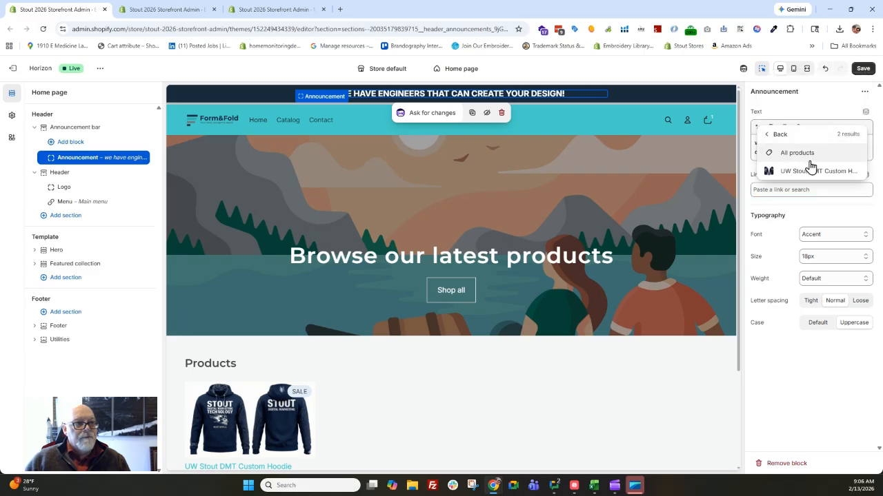
left_click(798, 172)
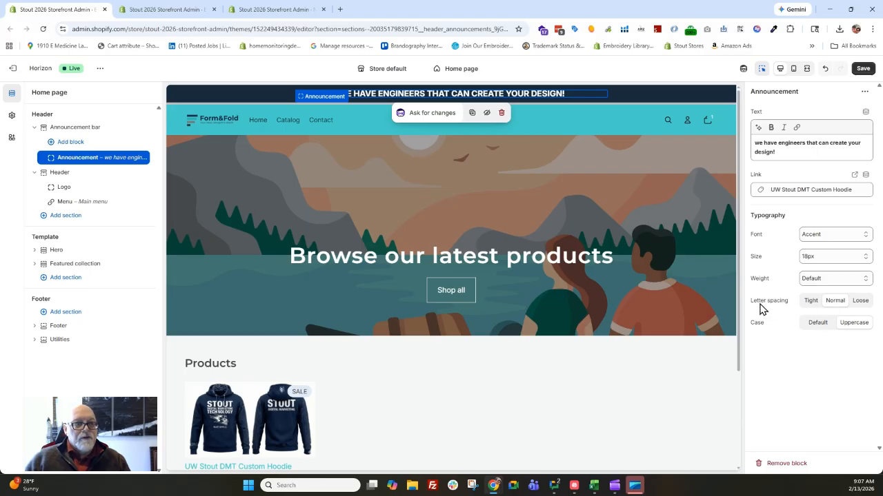
Set the announcement's letter spacing to Loose and view the blocks that can be added to the announcement bar.
left_click(811, 304)
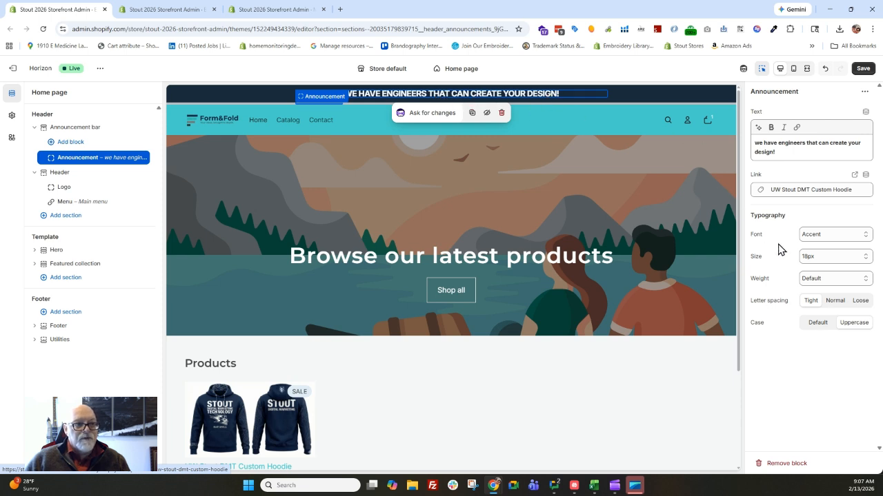
left_click(861, 302)
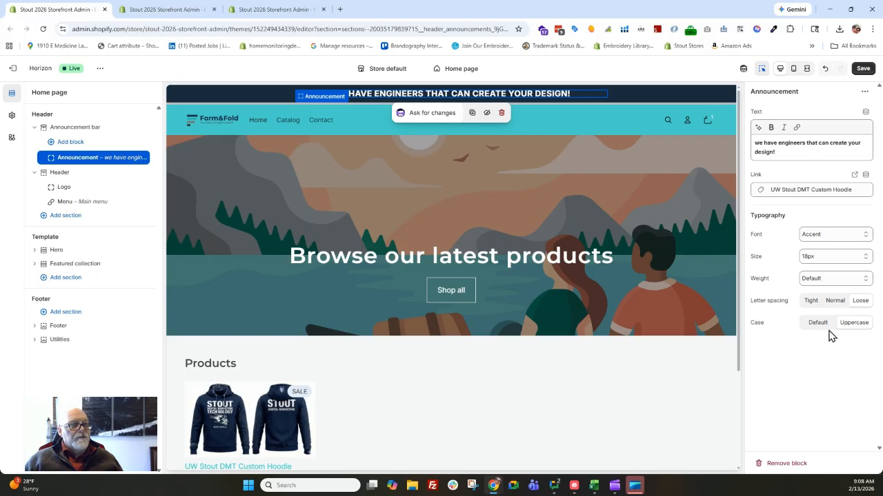
left_click(71, 142)
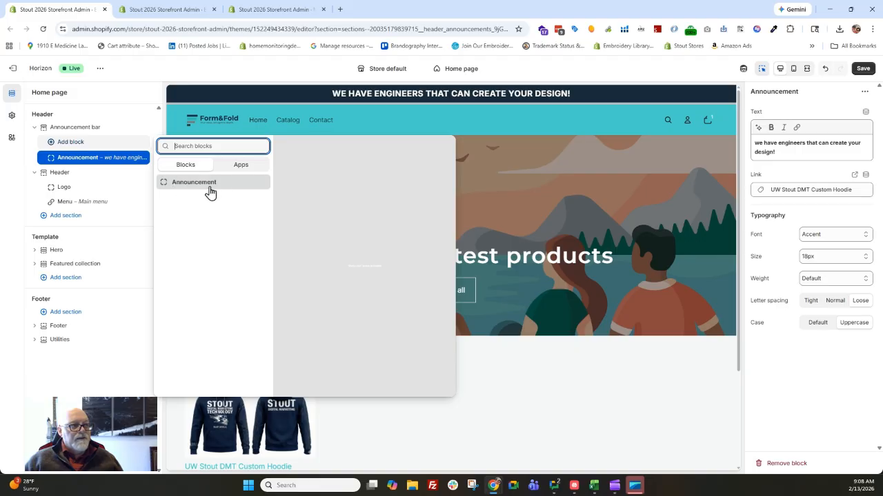
left_click(110, 103)
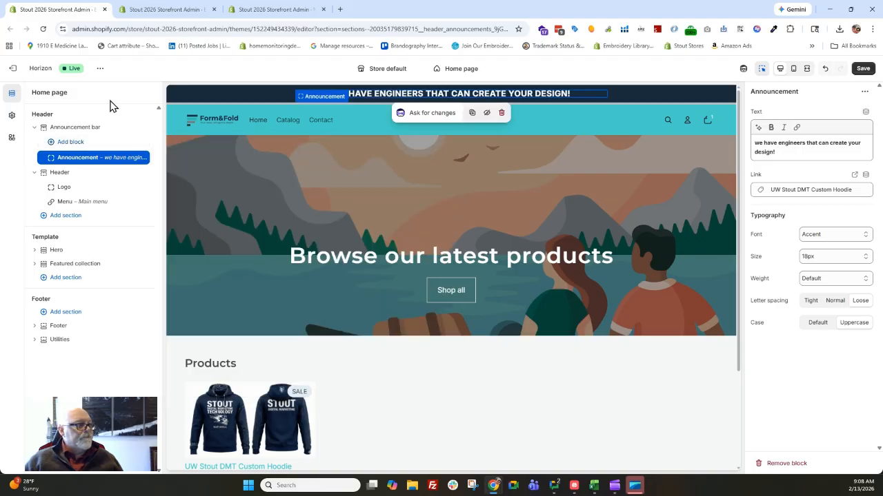
Add a second Announcement bar section below the header and open its announcement block's text for editing.
left_click(64, 219)
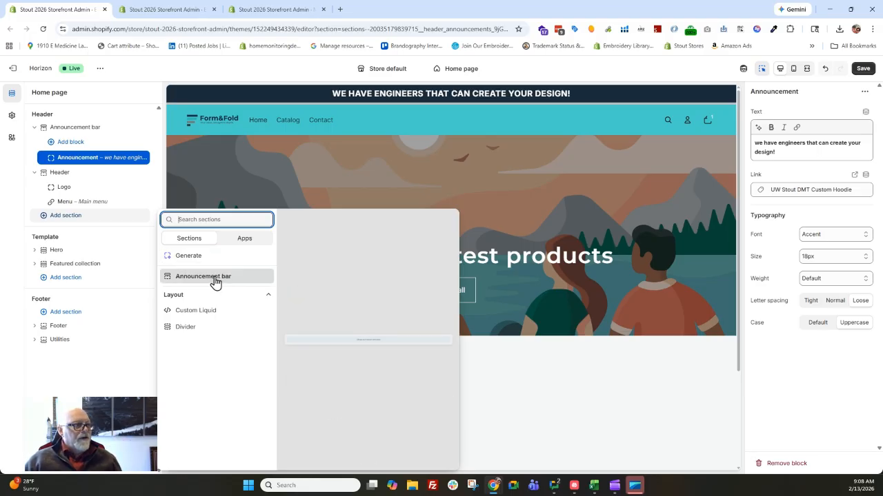
left_click(196, 279)
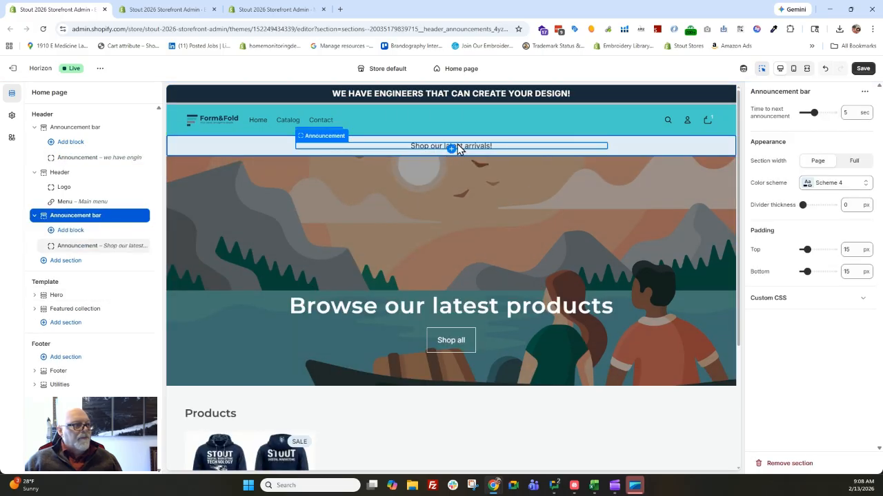
left_click(83, 249)
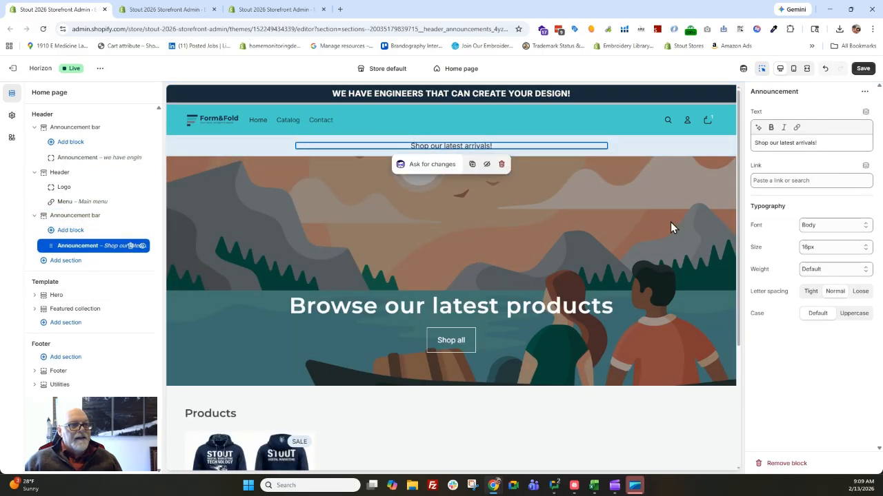
left_click_drag(840, 141, 751, 157)
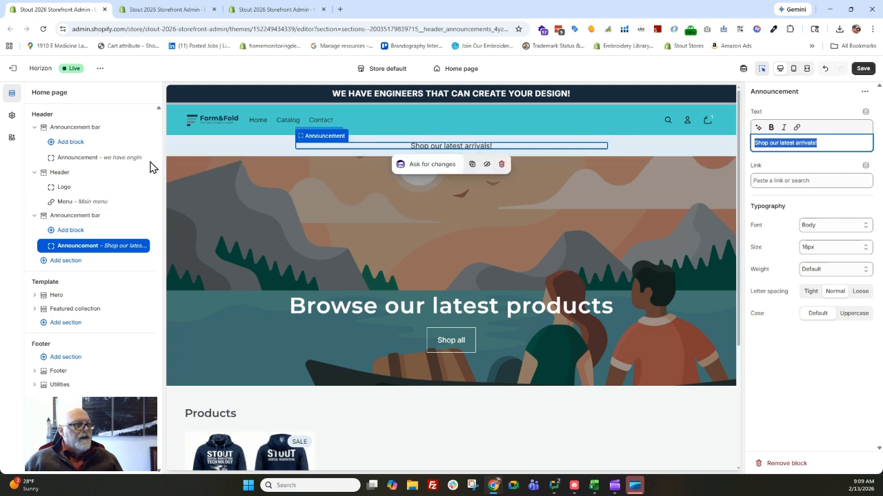
left_click(102, 107)
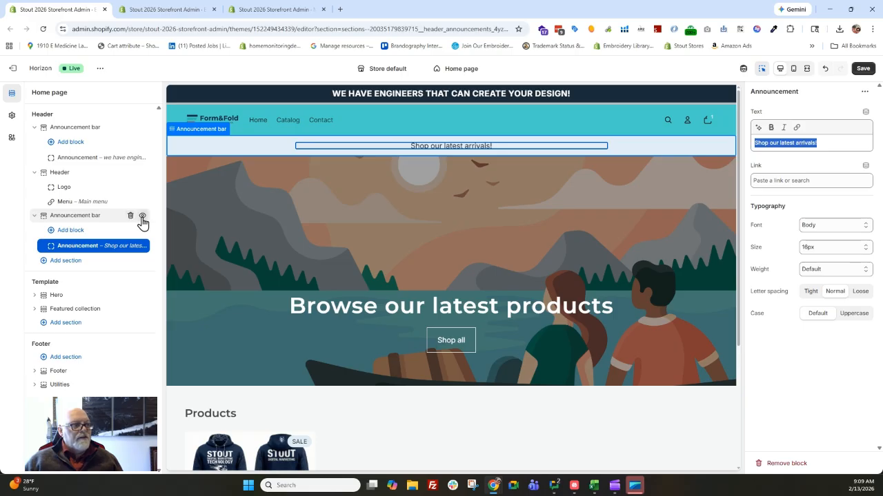
Toggle the visibility of the second announcement bar below the header and leave it hidden.
left_click(142, 216)
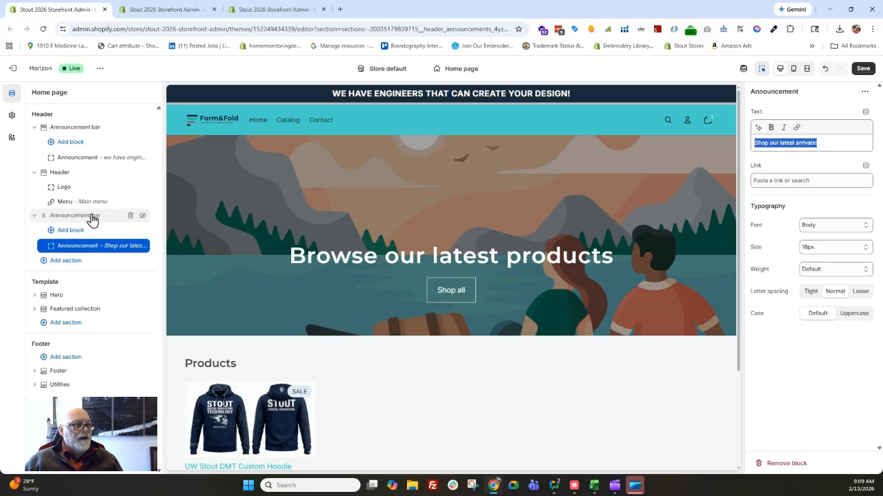
left_click(142, 217)
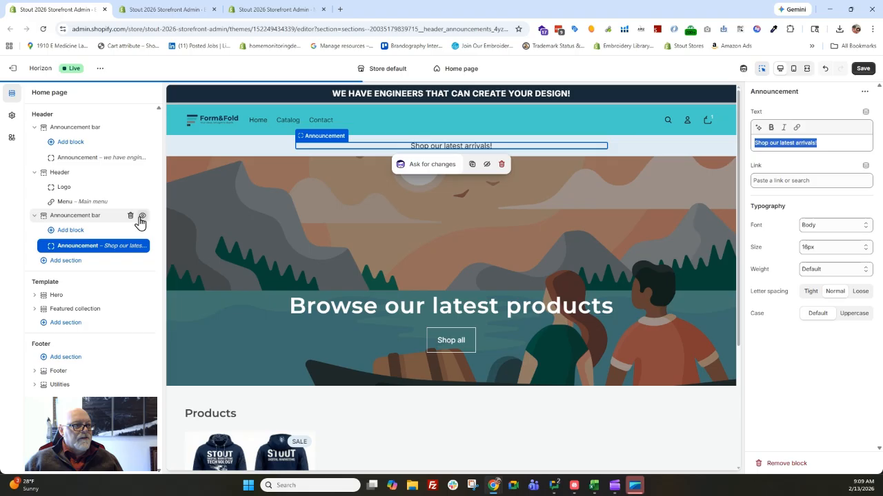
left_click(142, 217)
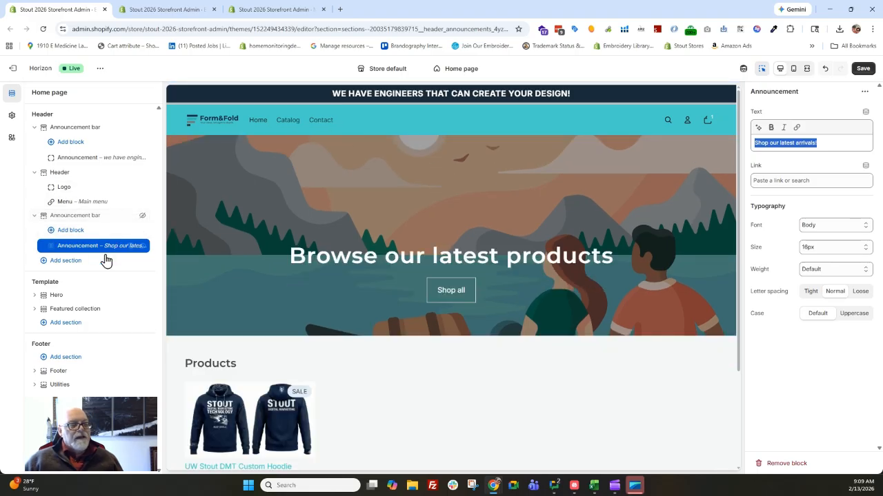
Toggle the visibility of the announcement bar below the header, leave it hidden and save the theme.
left_click(142, 218)
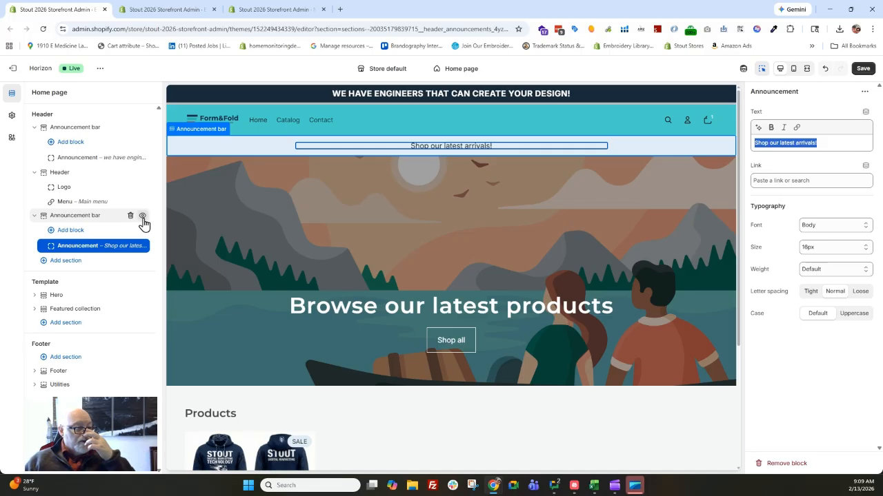
left_click(142, 217)
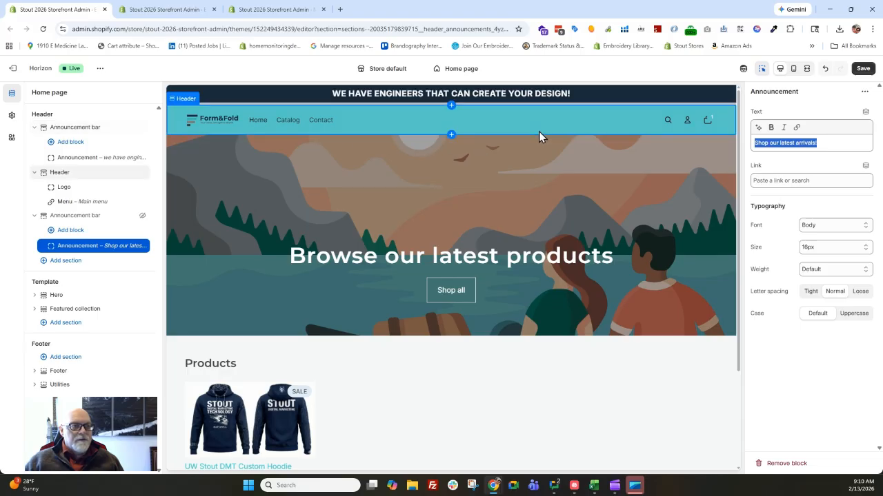
left_click(864, 73)
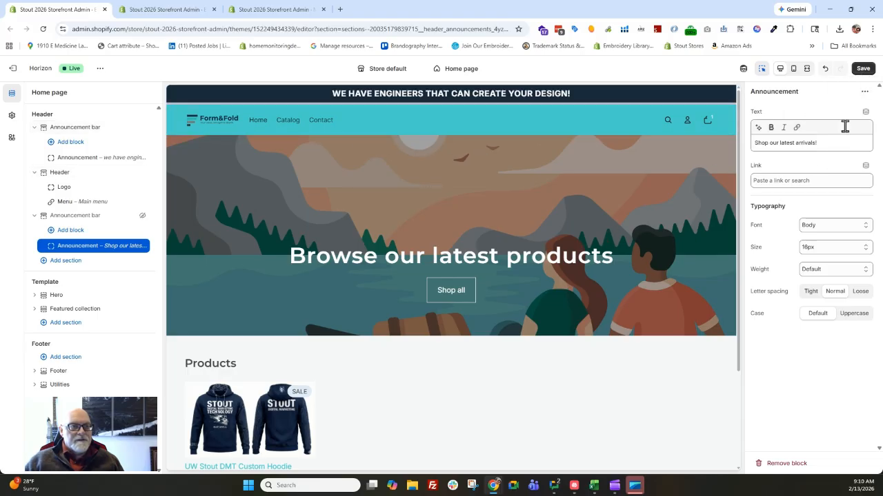
left_click(862, 71)
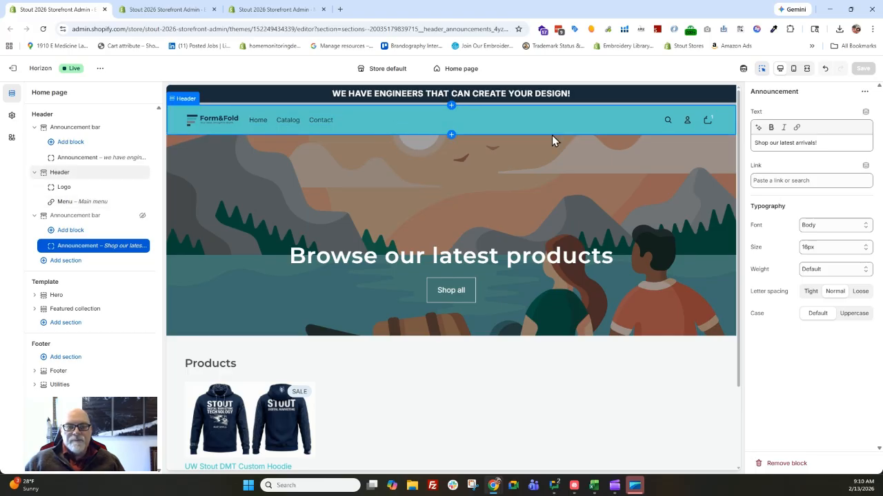
In the second browser tab, exit the theme editor and open the UW Stout DMT Custom Hoodie product.
left_click(170, 16)
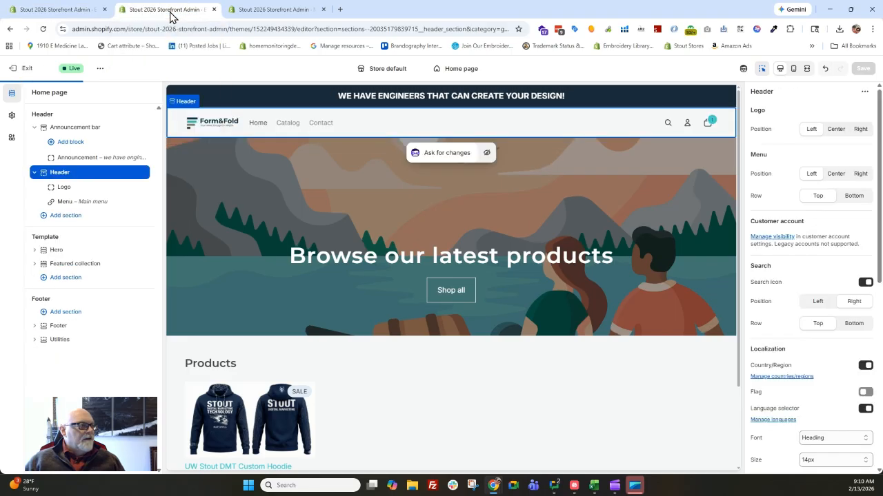
left_click(19, 72)
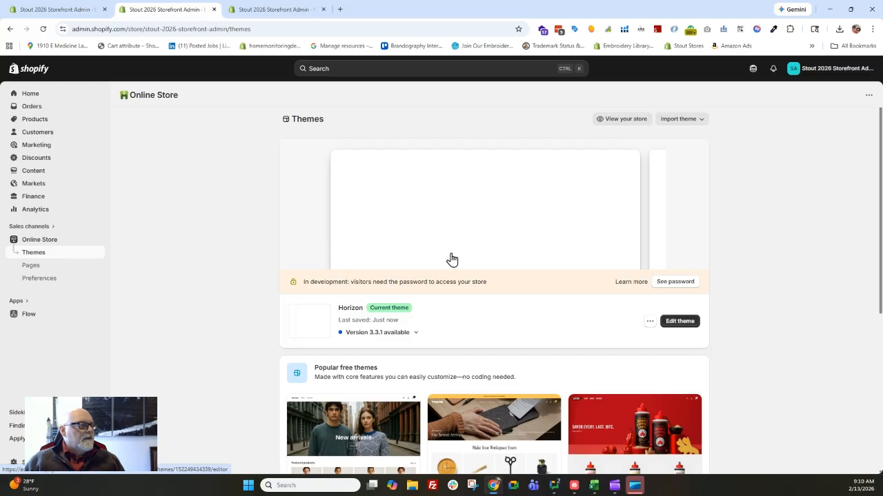
left_click(37, 122)
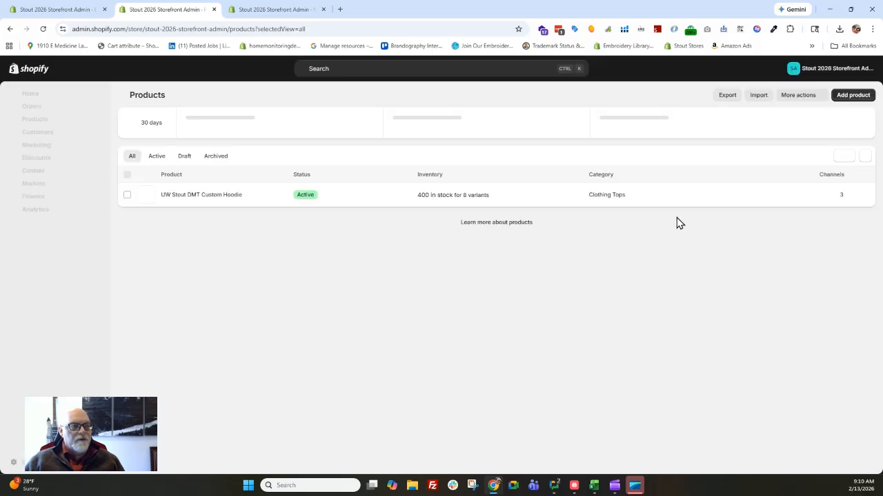
left_click(215, 196)
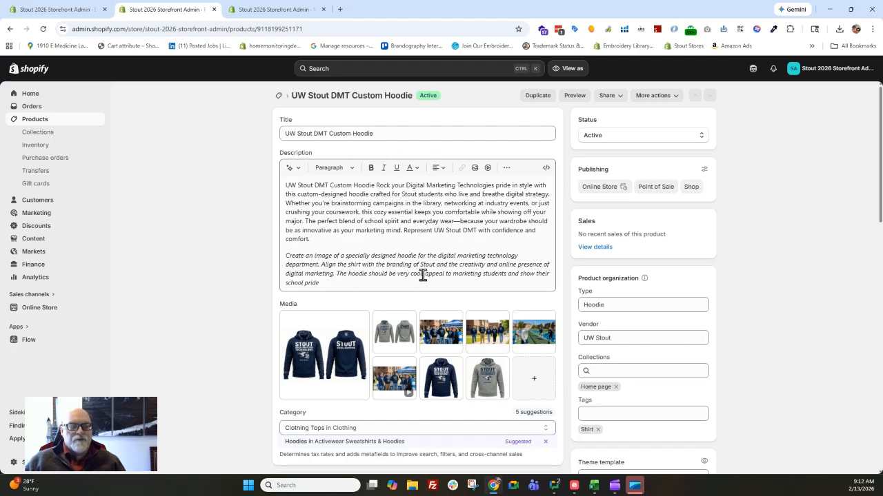
View the Pep_Rally_Video_Generation video in the hoodie's media and return to the product page.
scroll(422, 234, "down", 1)
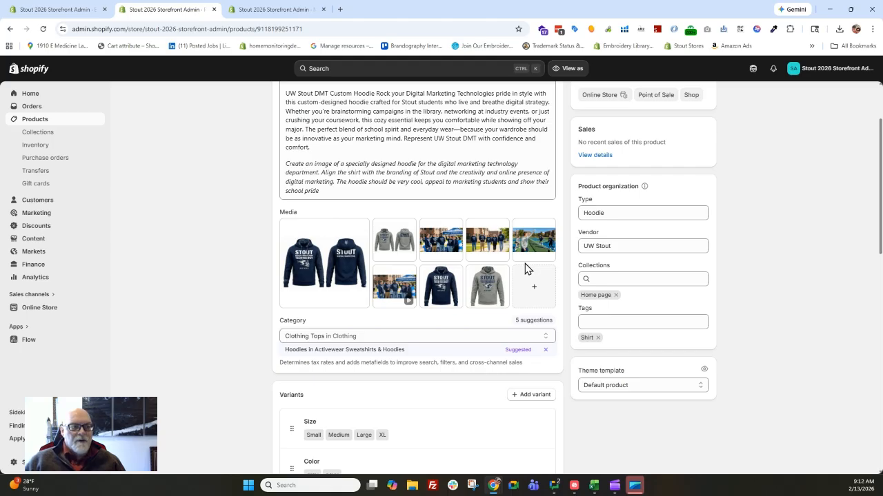
left_click(394, 290)
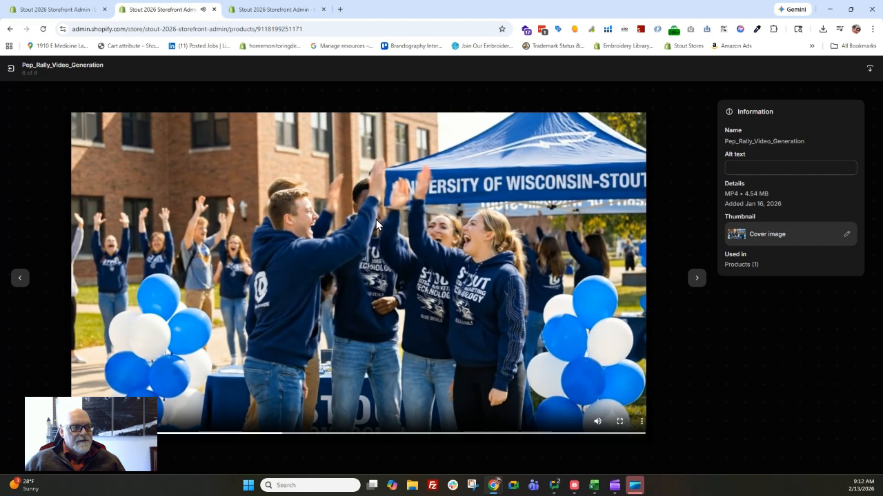
left_click(12, 69)
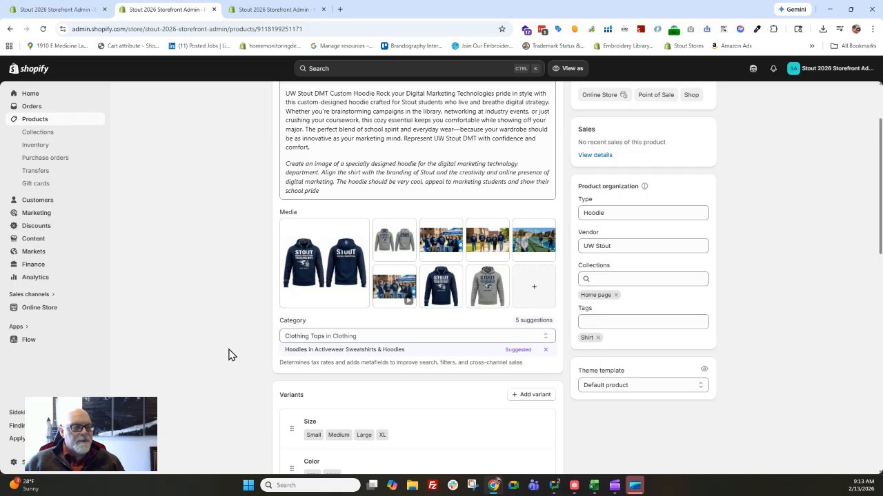
Try adding Fabric as another variant option for the hoodie and delete that option.
scroll(228, 354, "down", 2)
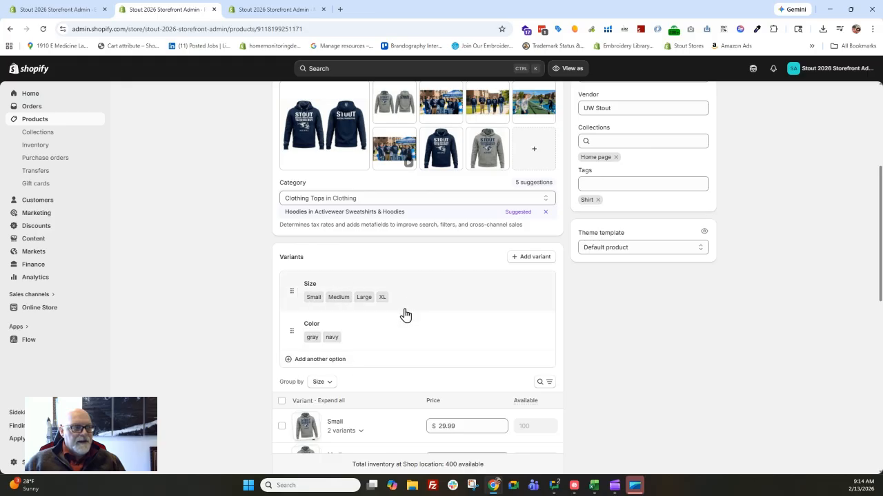
left_click(324, 360)
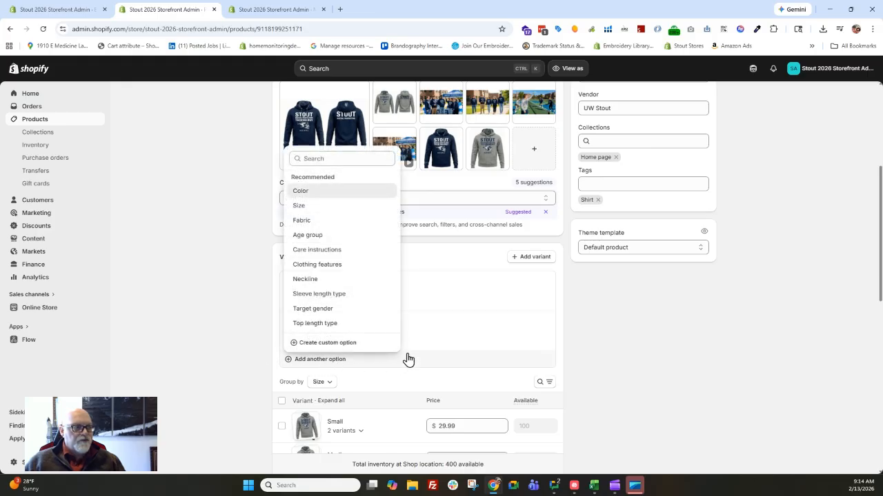
left_click(317, 222)
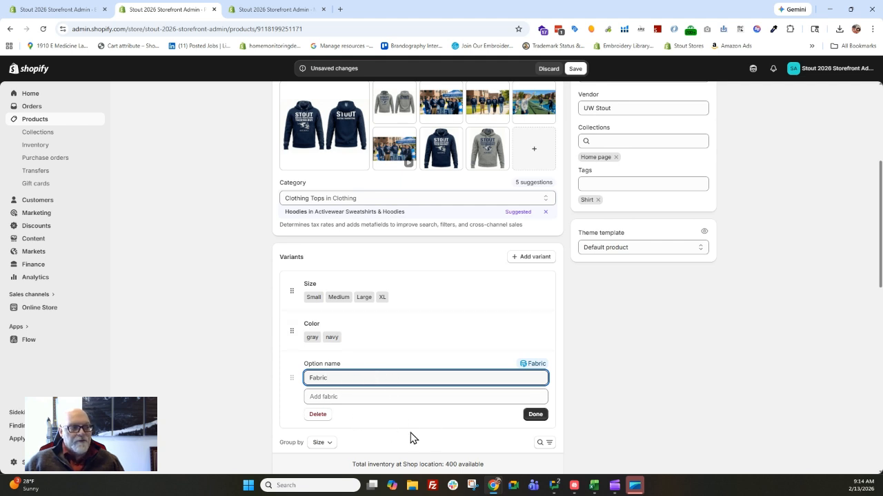
left_click(318, 415)
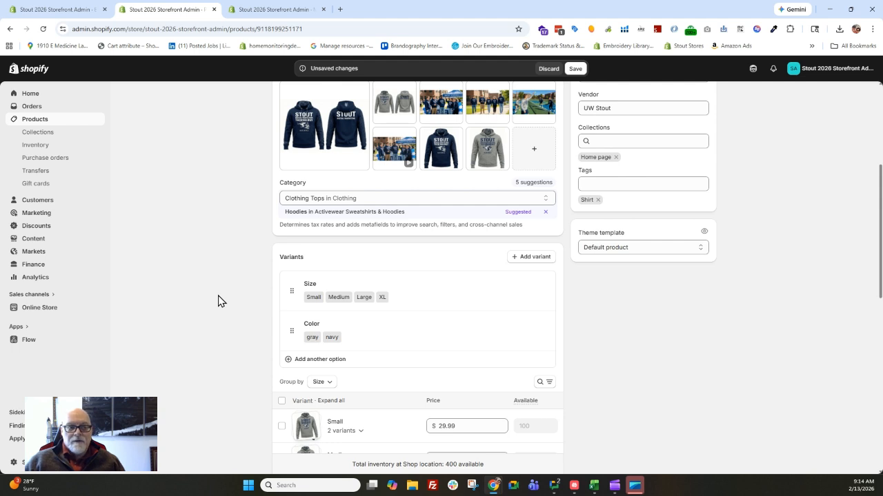
Examine the Small size's color variants and the image choices for its gray variant, leaving the image selection as is.
scroll(218, 301, "down", 1)
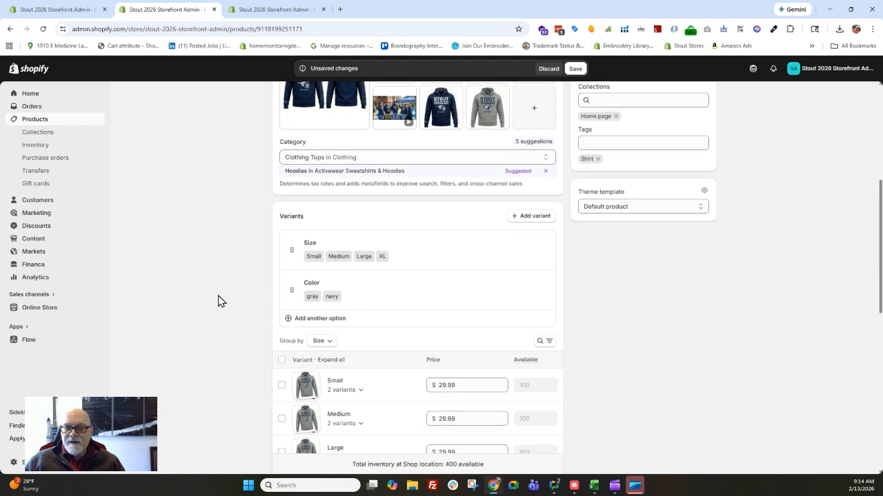
scroll(218, 301, "down", 2)
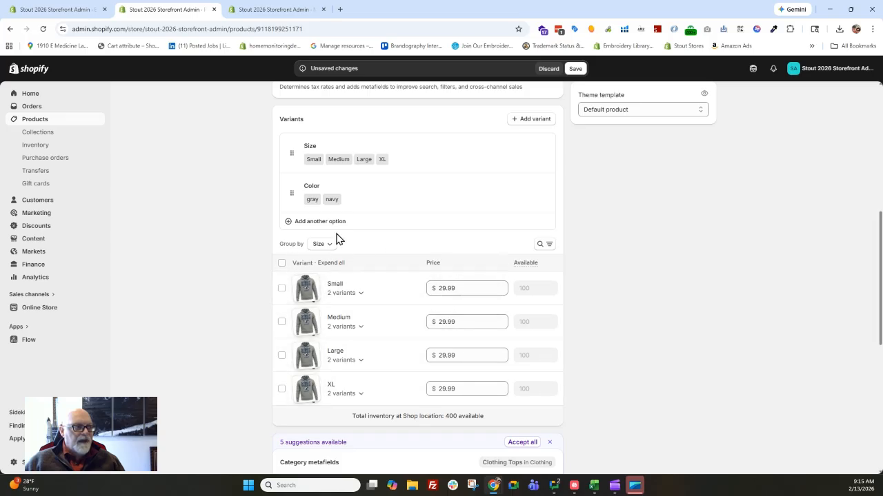
left_click(342, 296)
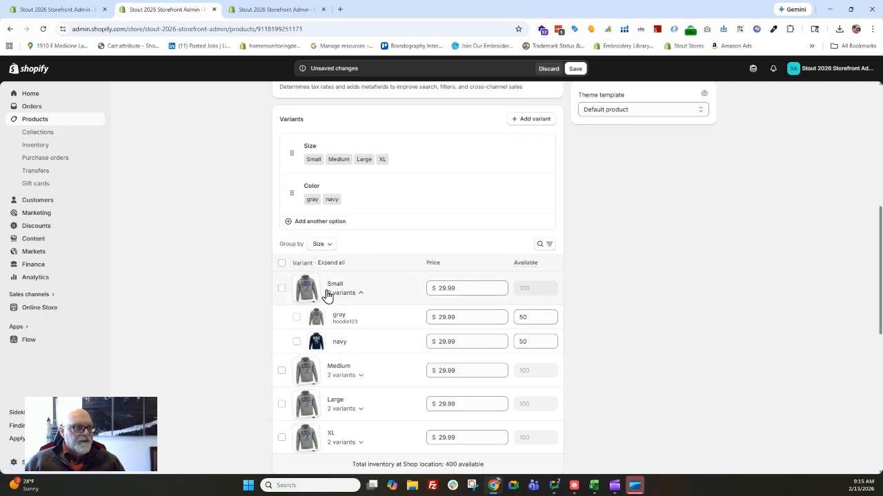
left_click(316, 320)
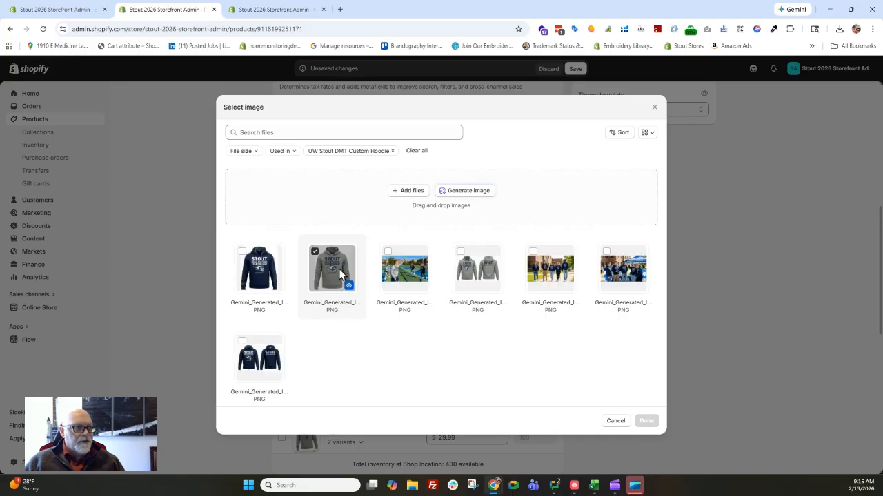
left_click(655, 108)
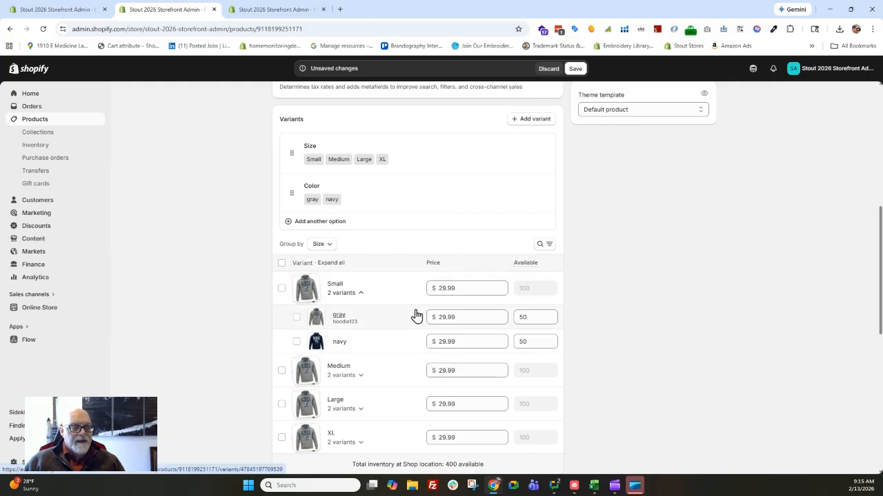
left_click(355, 294)
Discard the unsaved product changes, and bulk edit all variants, setting the Small / gray price to 19.99.
left_click(281, 264)
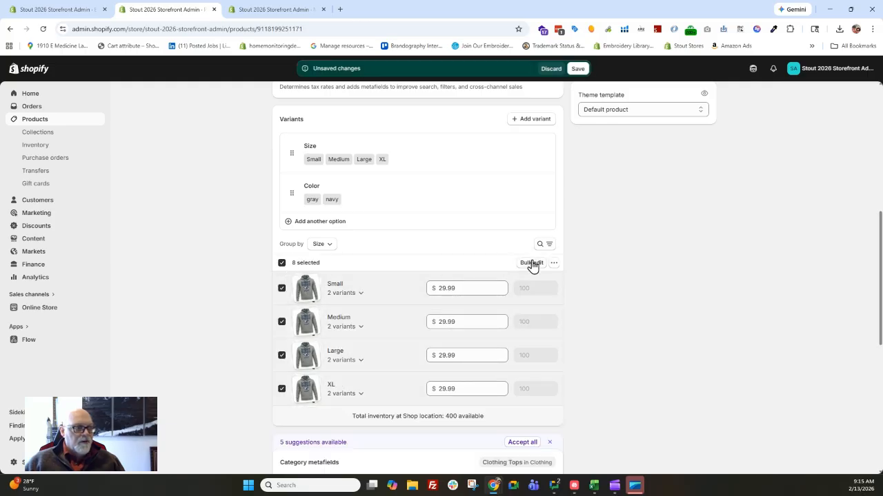
left_click(550, 69)
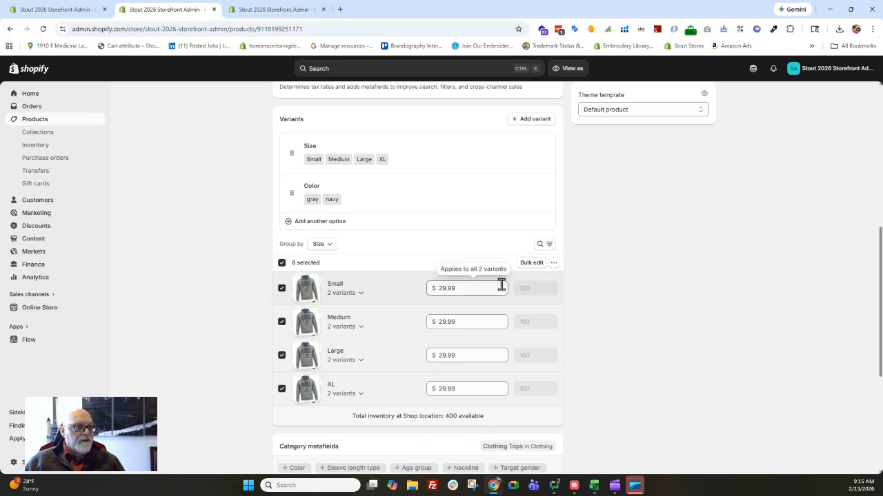
left_click(531, 263)
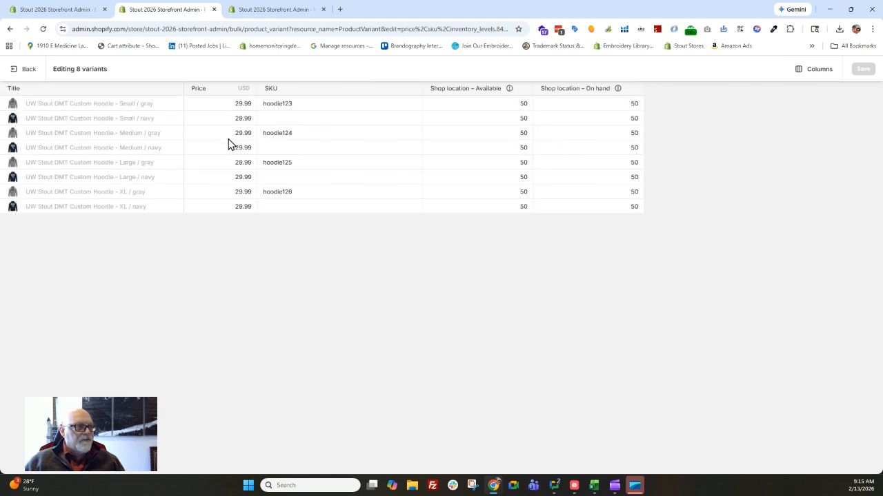
left_click(217, 105)
double_click(228, 102)
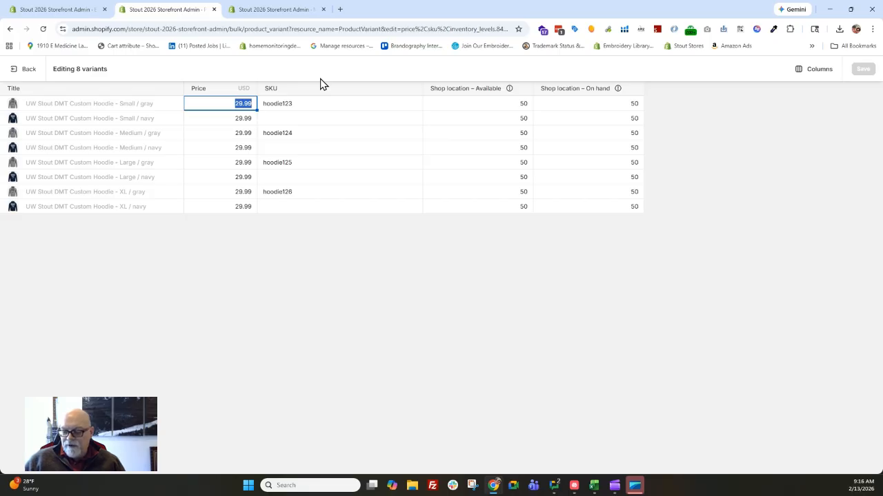
type("19")
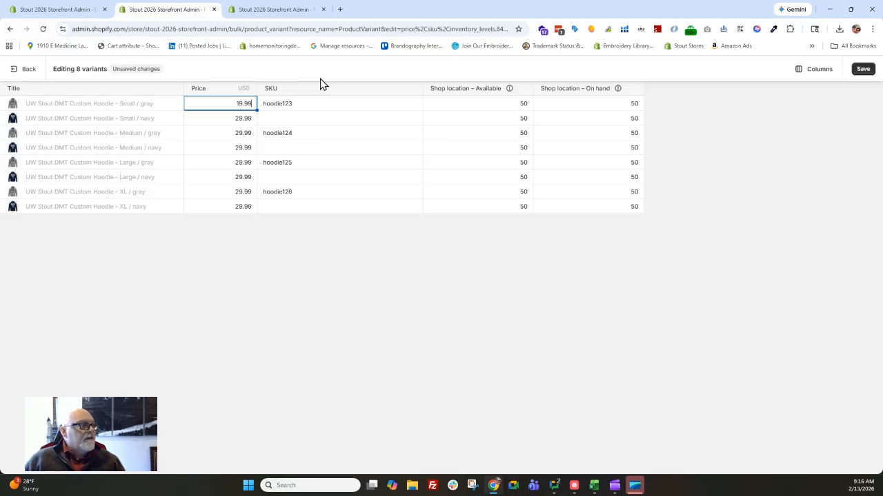
left_click(336, 118)
Fill the 19.99 price down to all remaining hoodie variants, save them and return to the product page.
left_click(243, 103)
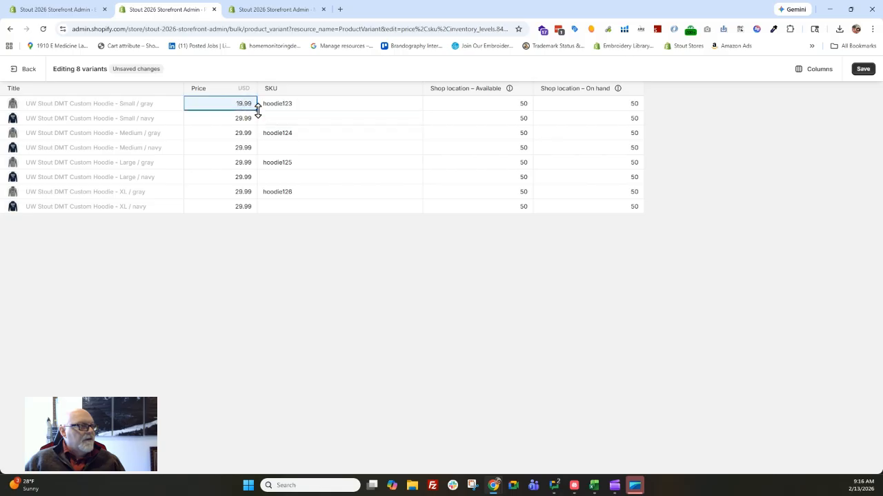
left_click_drag(258, 200, 258, 201)
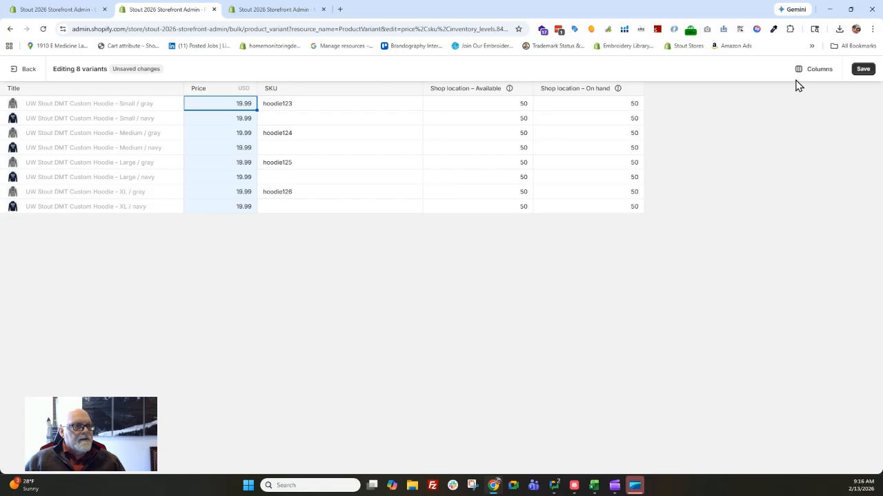
left_click(863, 69)
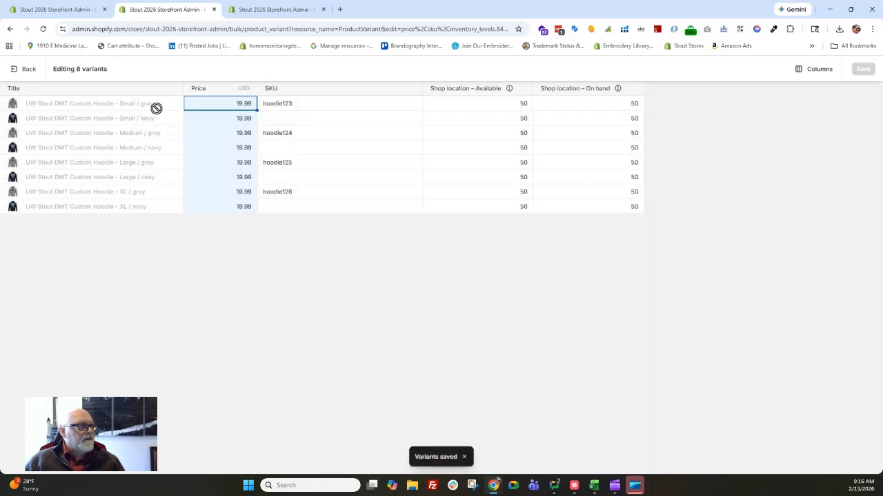
left_click(28, 73)
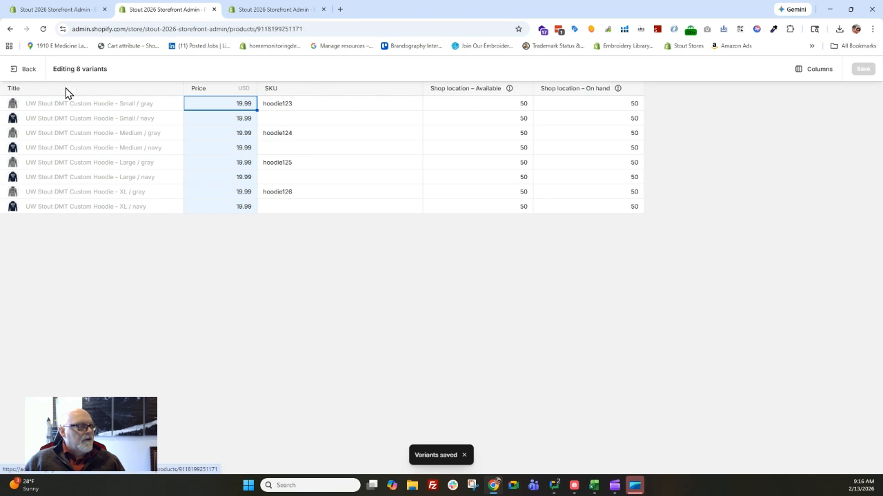
Set the available quantity of all eight hoodie variants to 10, save the product, and expand the Small size's color variants.
scroll(692, 262, "down", 6)
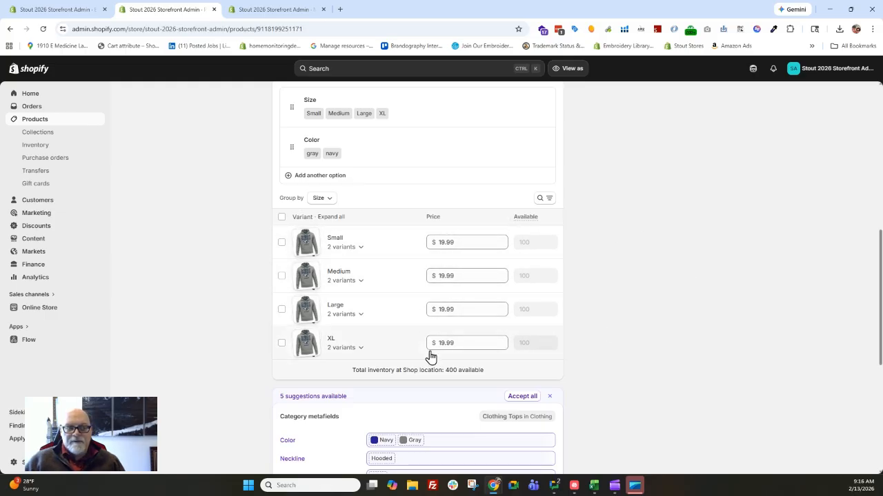
left_click(281, 216)
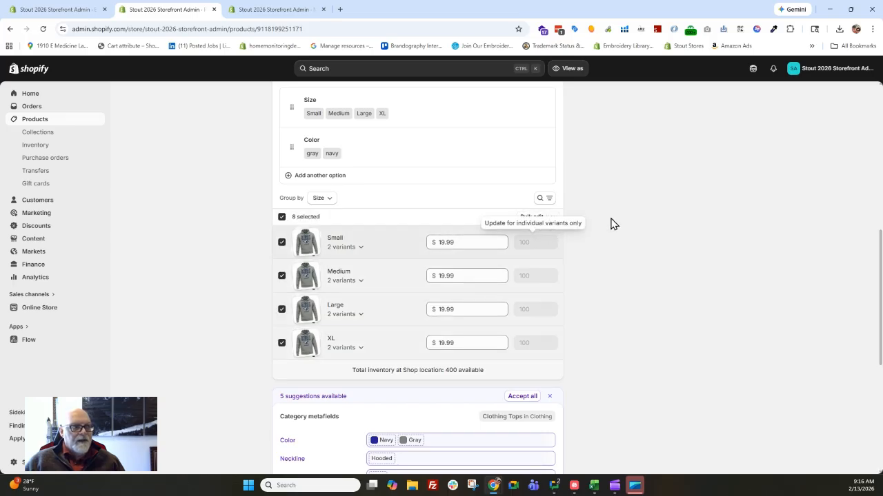
left_click(555, 220)
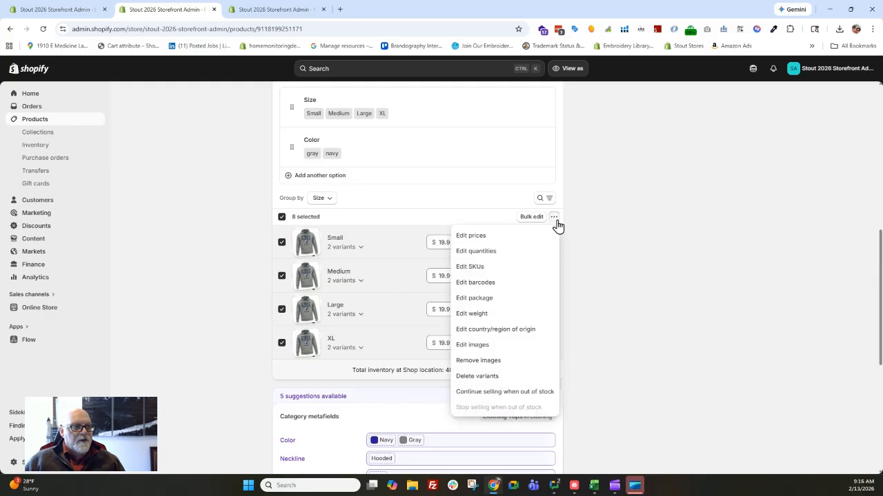
left_click(477, 252)
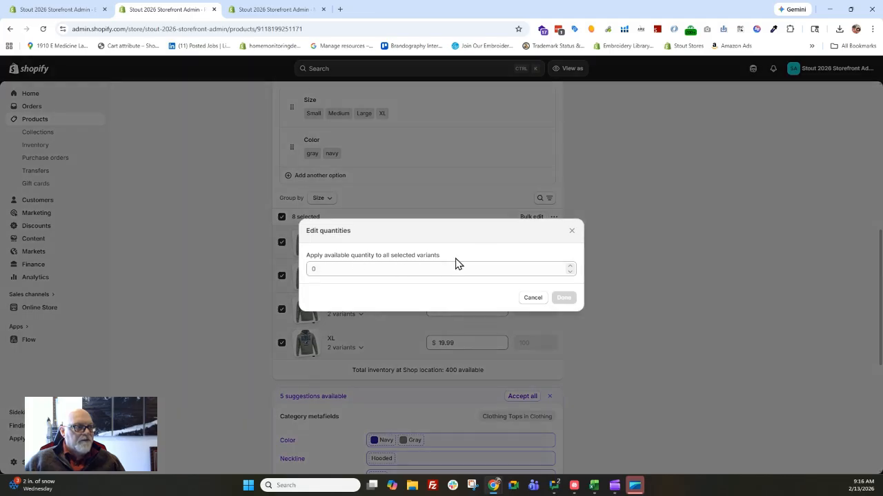
left_click(434, 268)
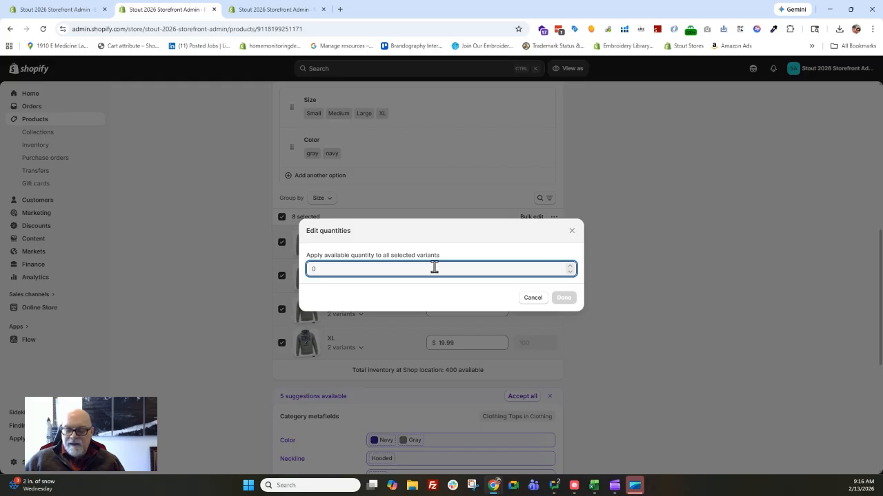
type("10")
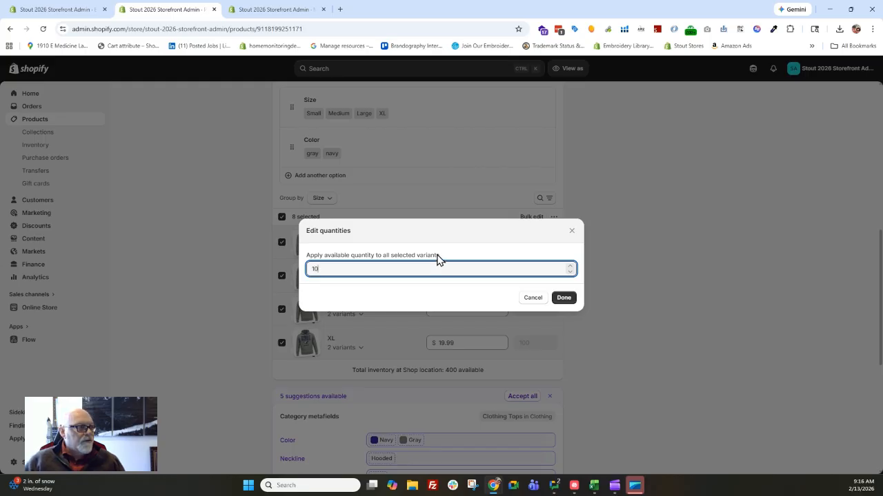
left_click(563, 297)
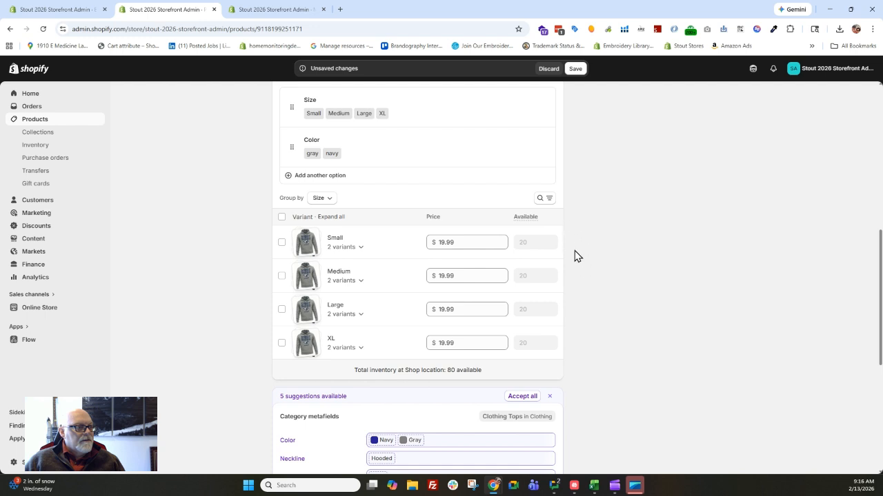
left_click(576, 69)
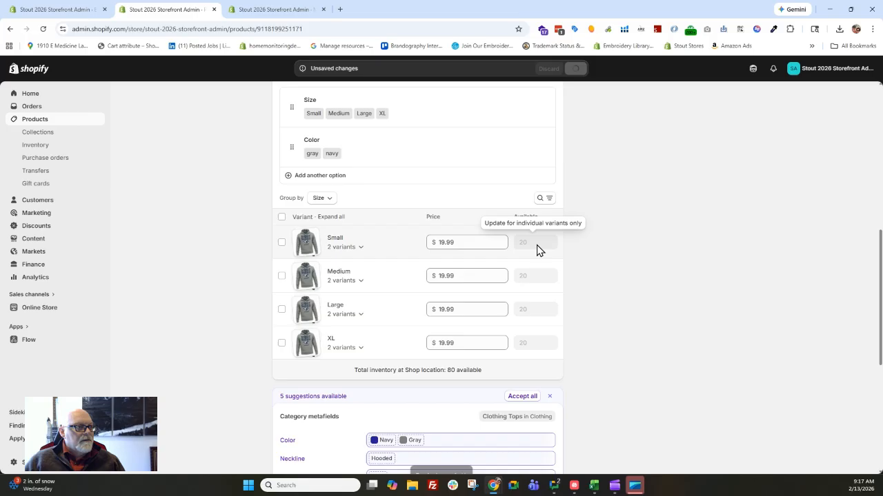
left_click(358, 248)
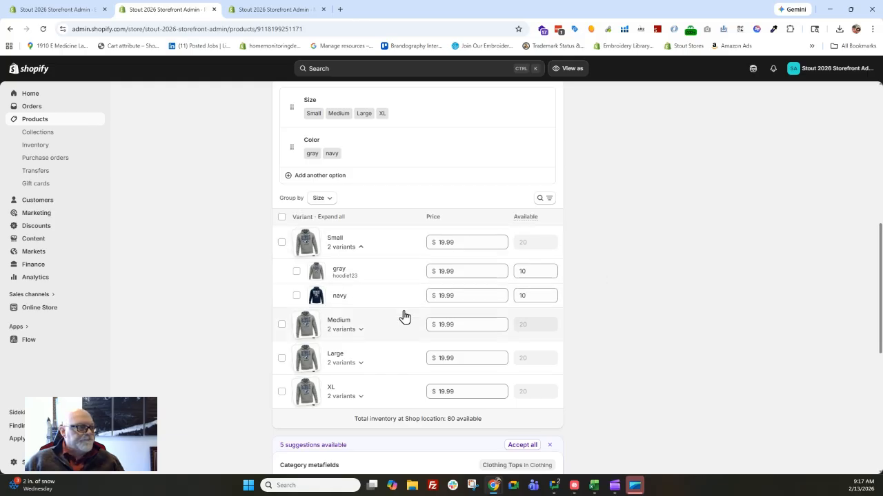
Accept all suggested category metafields for the hoodie, covering color, neckline, sleeve length type and target gender.
scroll(404, 315, "down", 3)
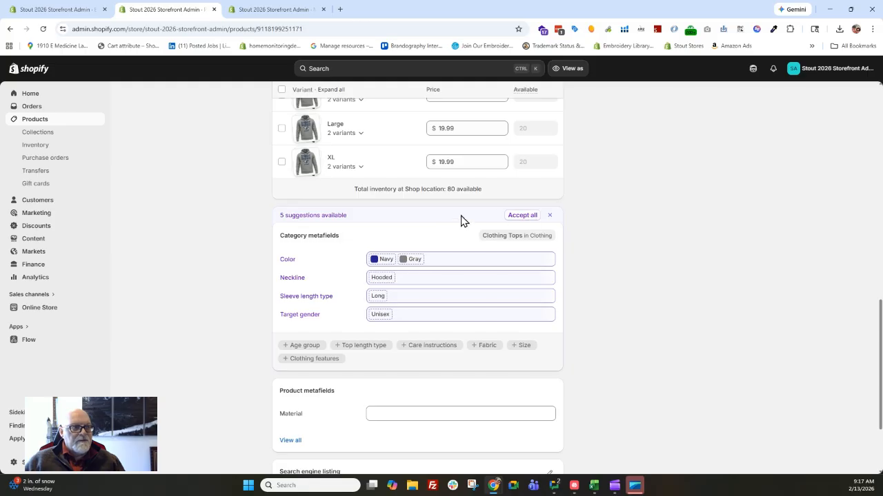
left_click(521, 216)
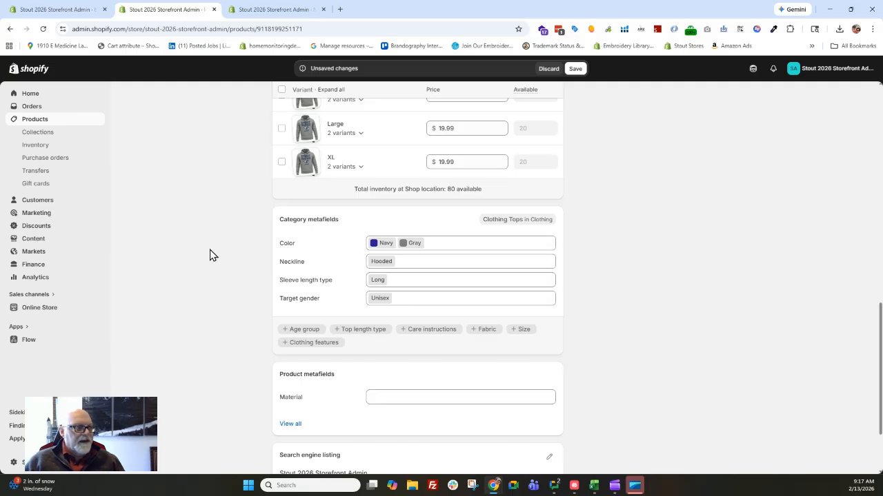
scroll(213, 242, "down", 2)
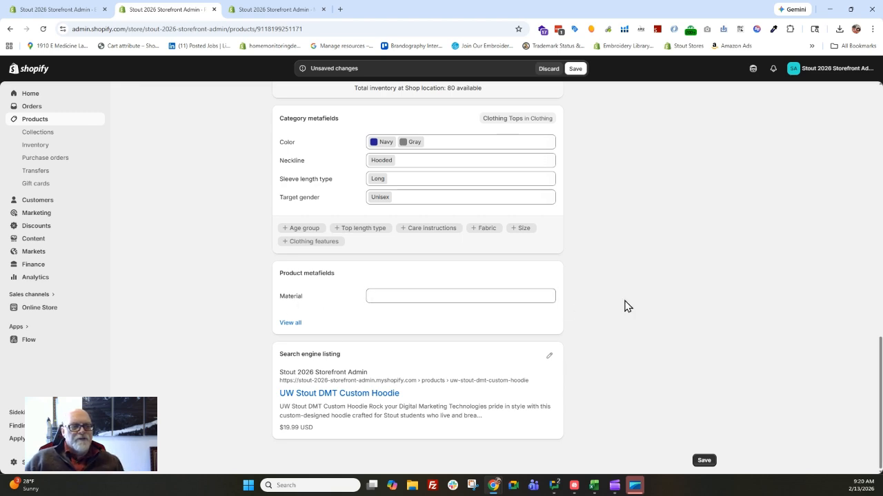
Add the new tag Stout Hoodie to the hoodie's product organization.
scroll(759, 300, "up", 5)
scroll(766, 296, "up", 10)
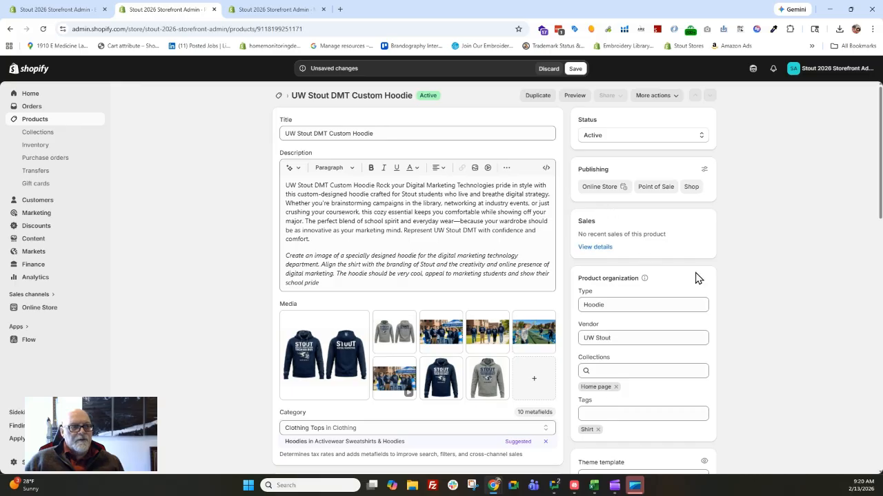
scroll(696, 277, "down", 2)
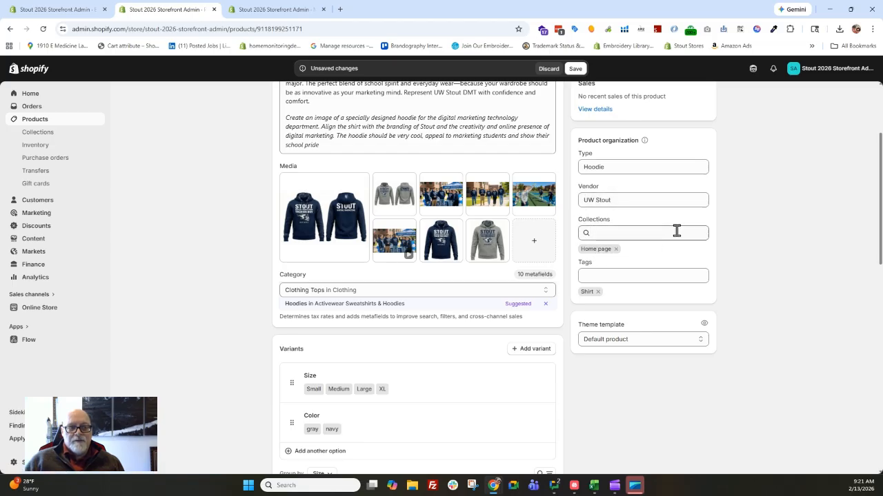
left_click(598, 277)
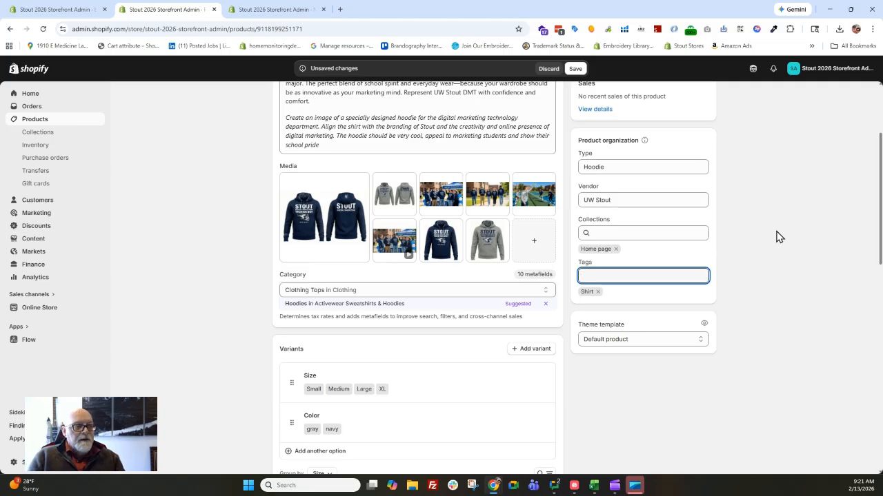
type("Stout")
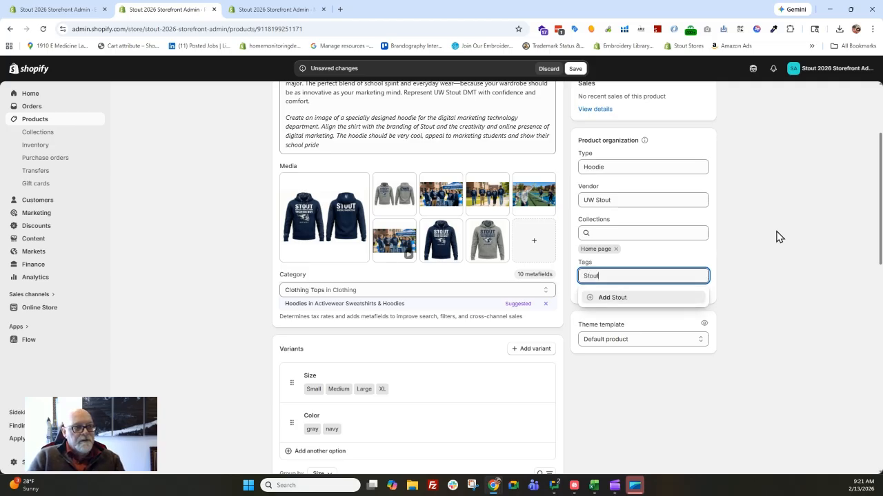
type(" Hoodie")
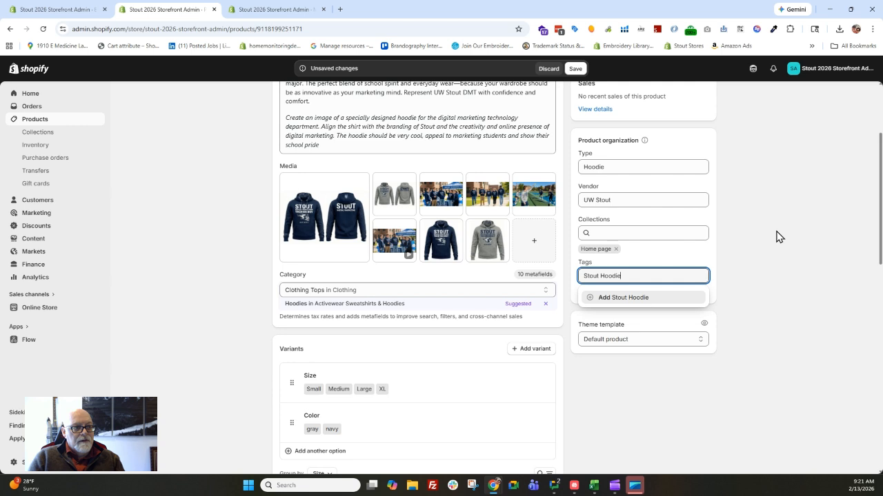
left_click(640, 299)
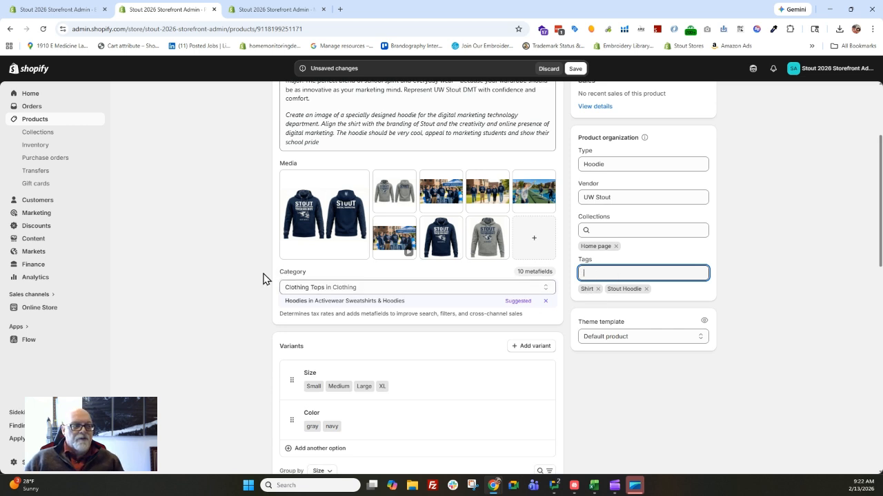
Review the metafields and theme template choices, keep the Default product template, and save the hoodie's changes.
scroll(255, 296, "down", 7)
scroll(253, 305, "down", 2)
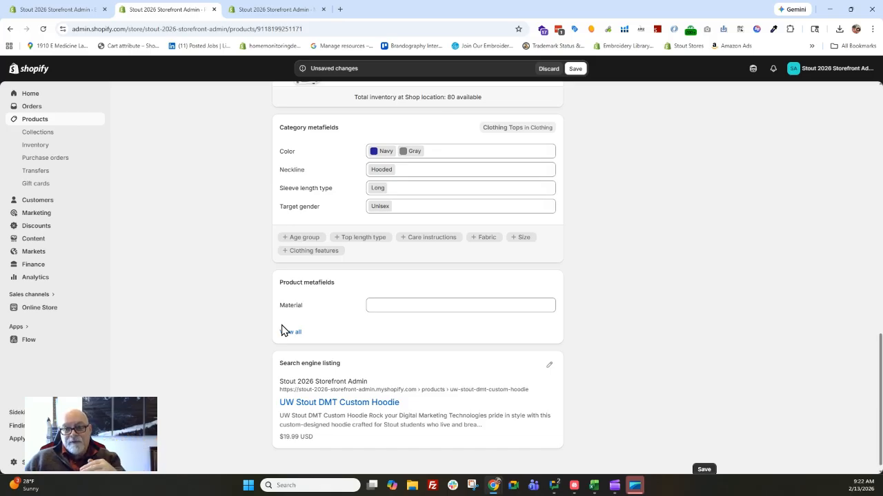
scroll(671, 256, "up", 10)
left_click(675, 257)
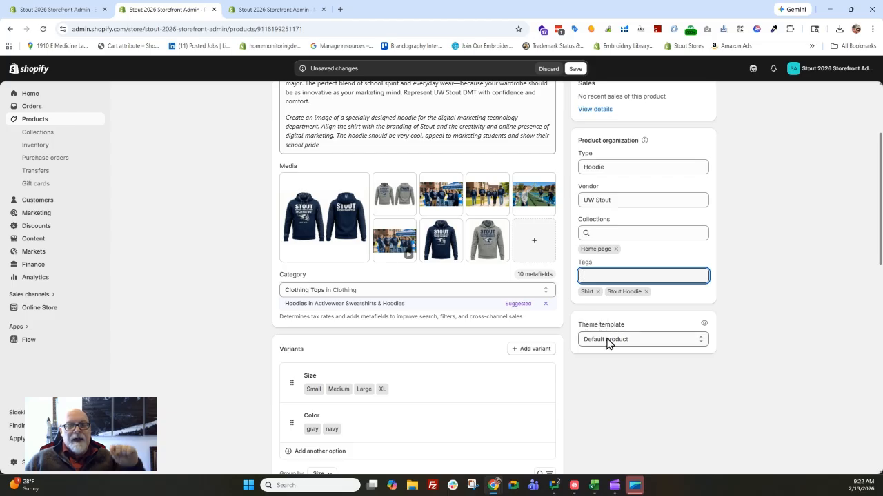
left_click(609, 341)
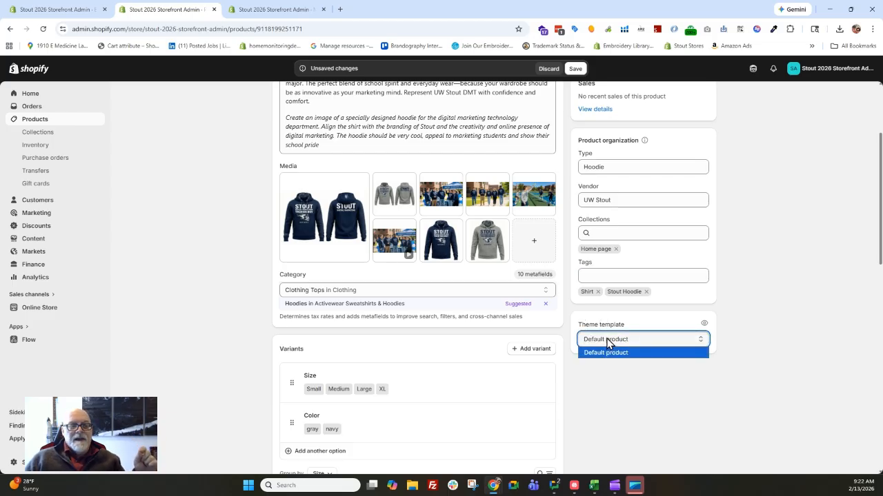
left_click(607, 342)
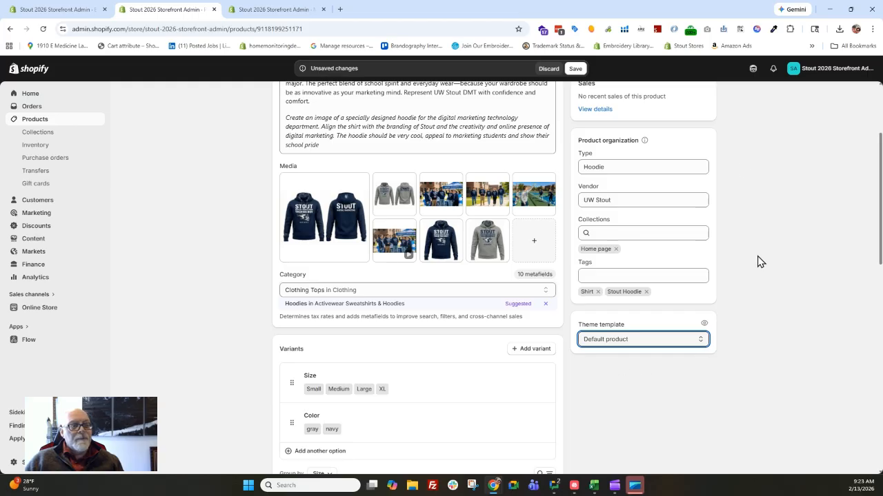
left_click(576, 69)
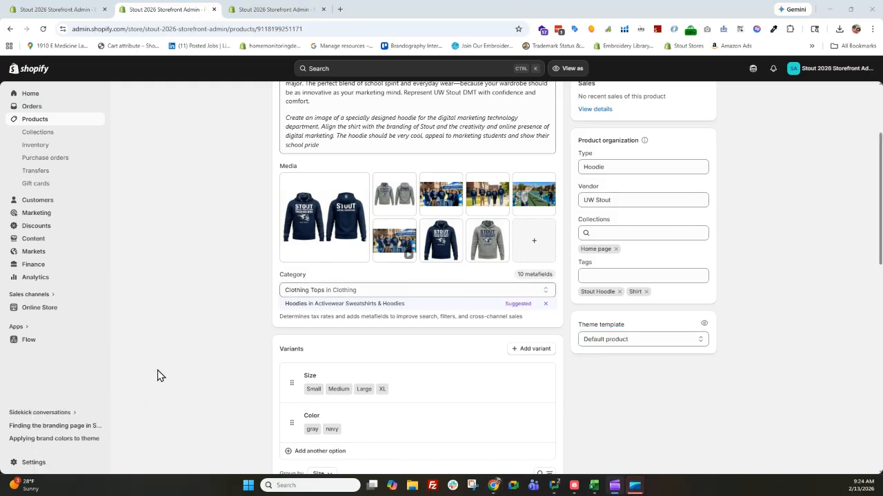
Open the full list of the hoodie's product metafields.
scroll(192, 320, "down", 8)
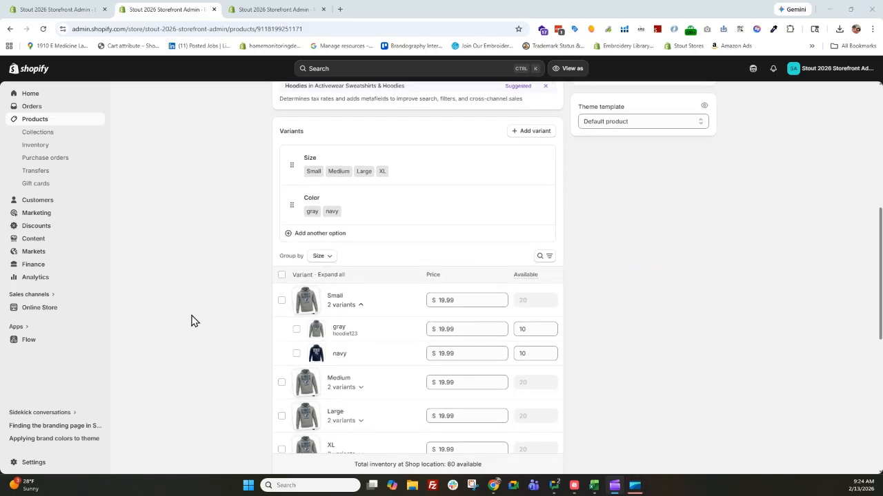
scroll(195, 322, "down", 1)
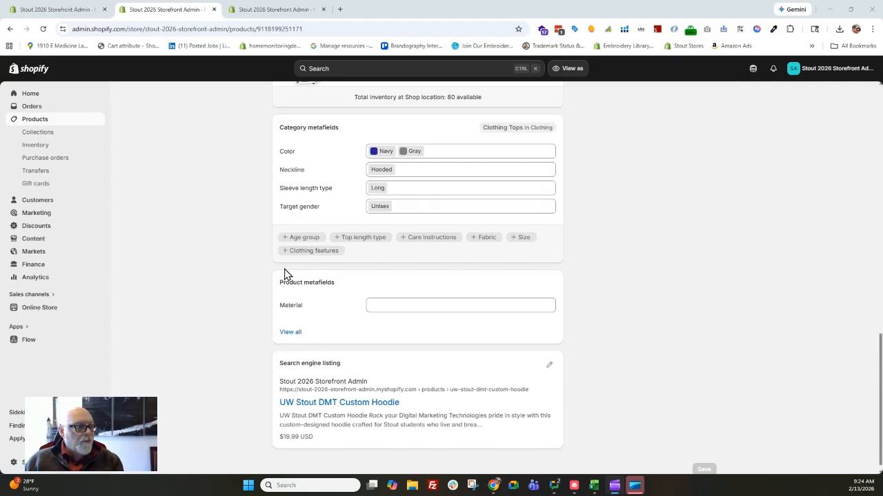
left_click(289, 333)
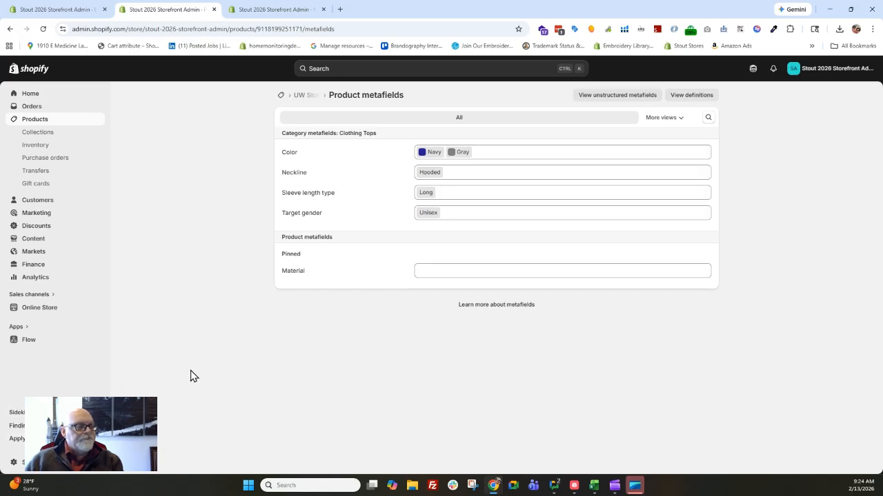
Open the product metafield definitions in the store's metafields and metaobjects settings.
left_click(22, 468)
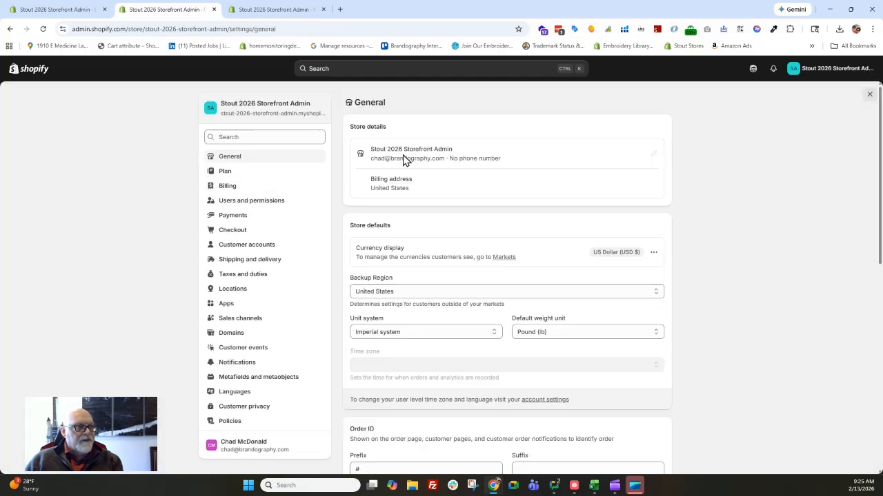
left_click(252, 378)
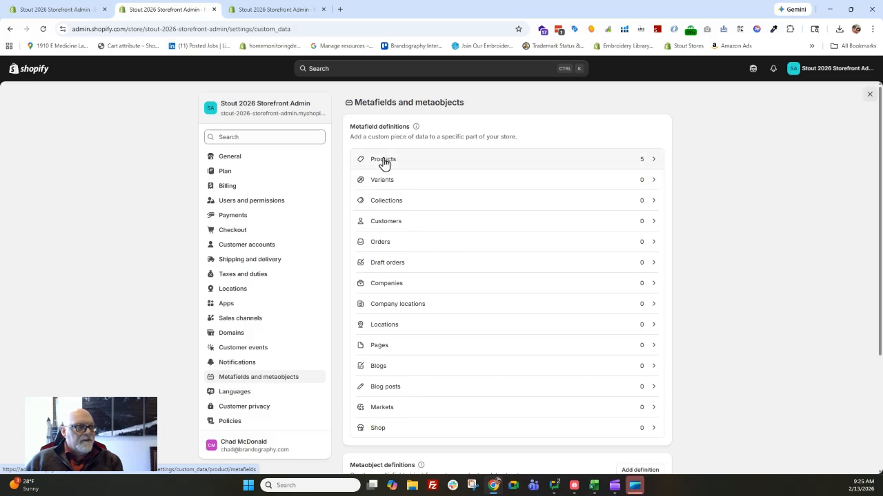
left_click(385, 161)
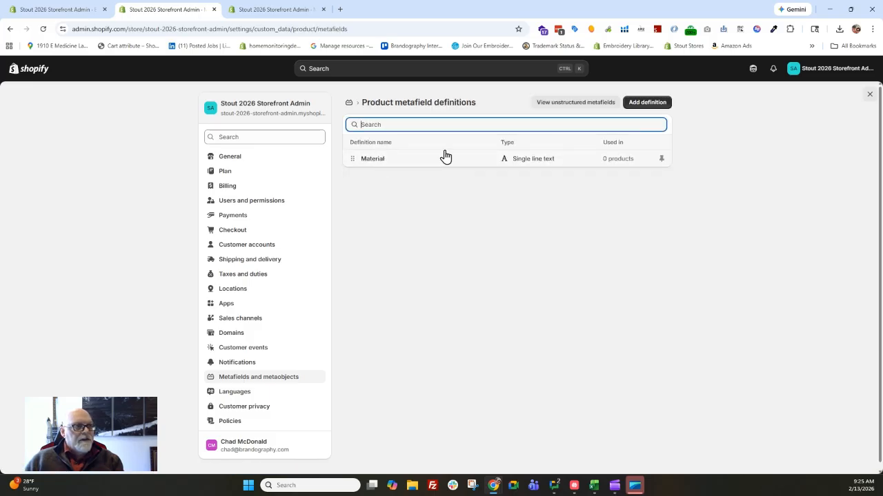
Start a new product metafield definition and name it Type.
left_click(643, 110)
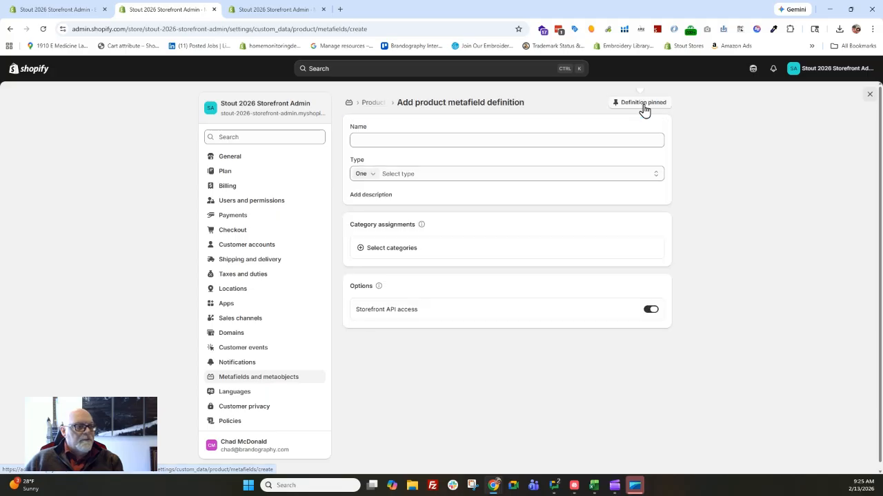
left_click(382, 140)
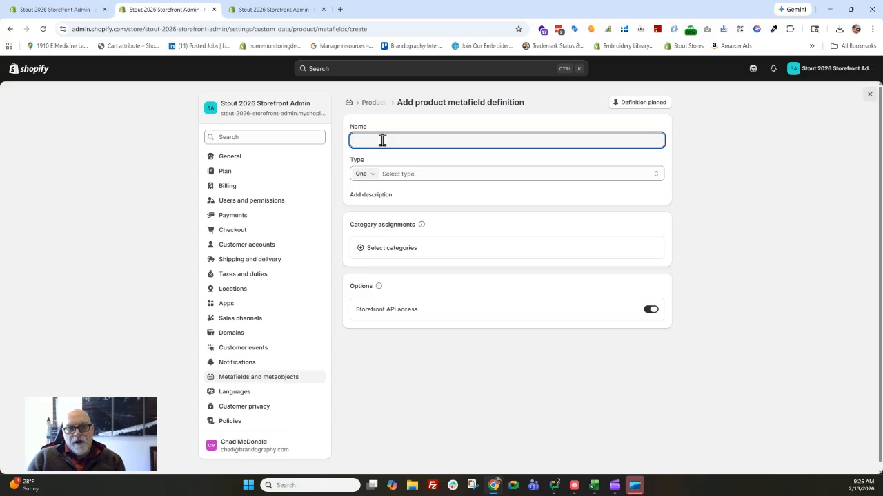
type("y")
key("BackSpace")
type("Type")
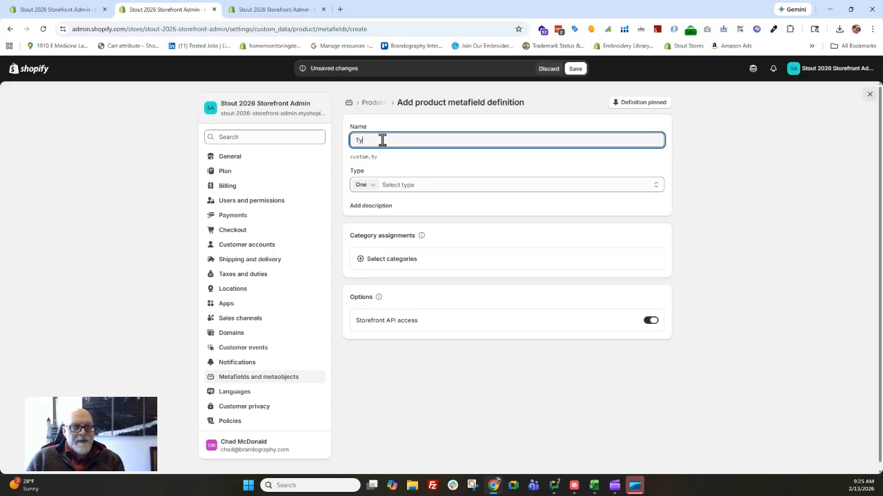
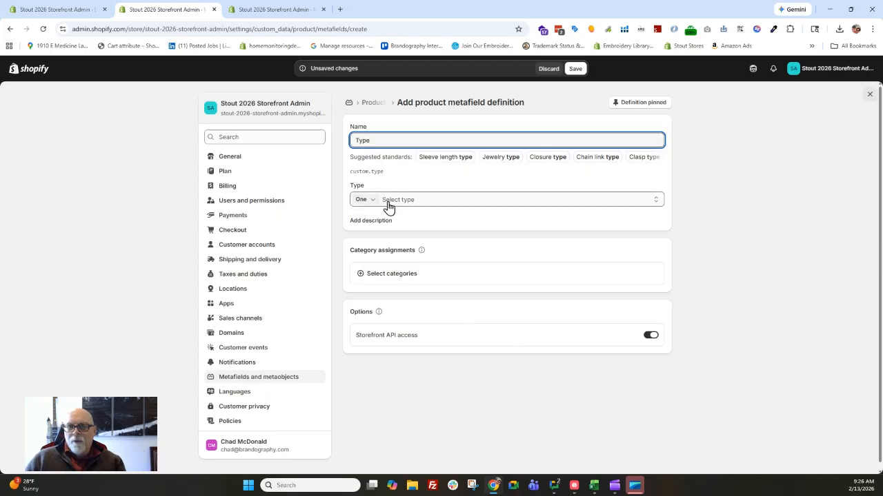
Look through the available metafield types, filter them by "text" and set the Type definition to Choice list (Single line text).
left_click(428, 205)
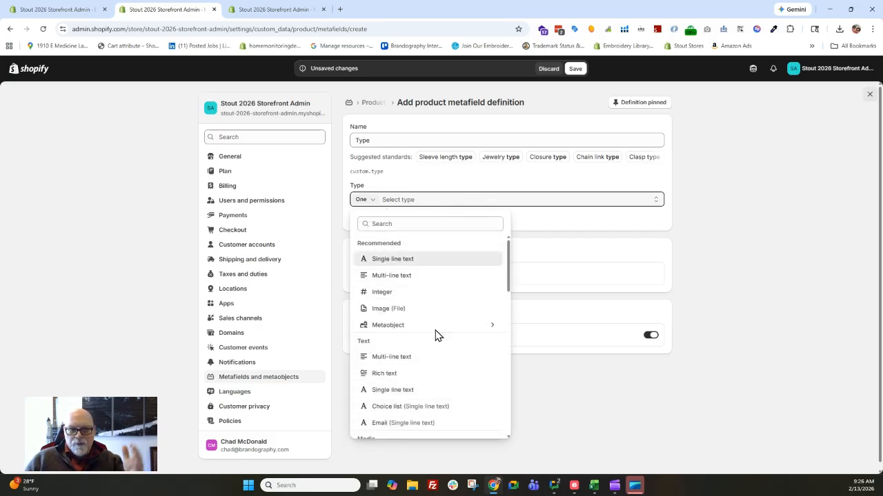
scroll(434, 304, "down", 2)
scroll(424, 303, "up", 2)
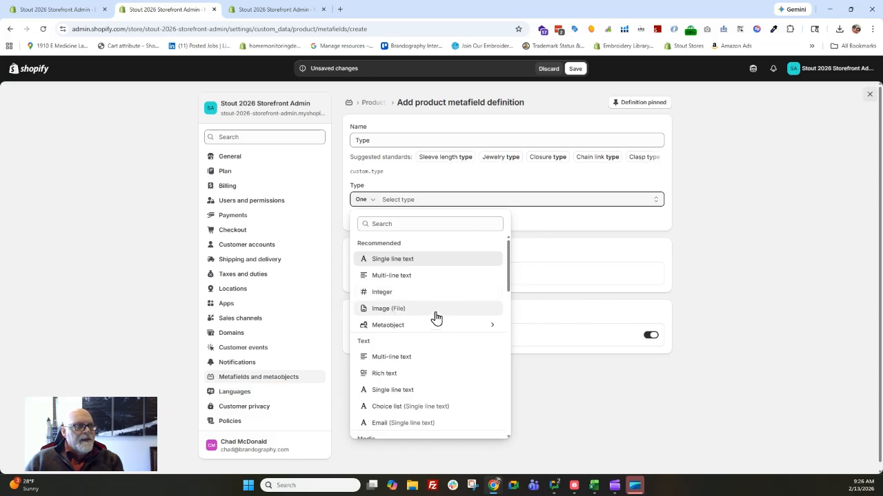
scroll(431, 331, "down", 2)
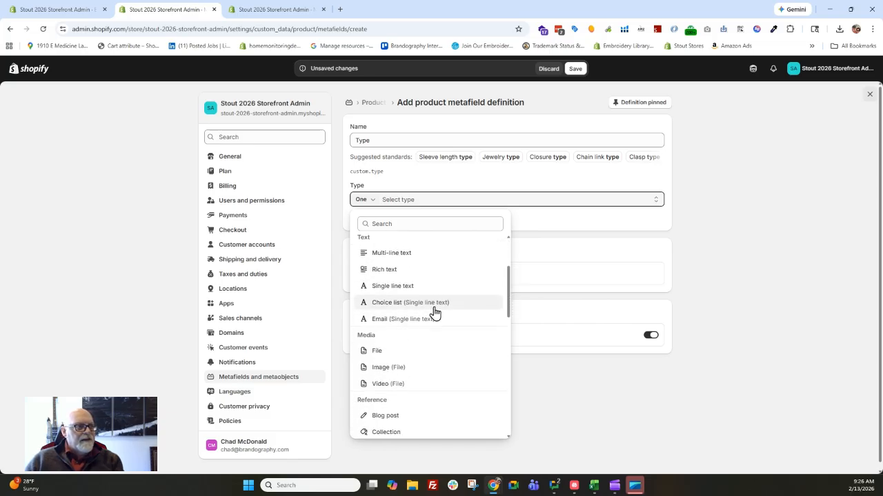
scroll(435, 314, "down", 1)
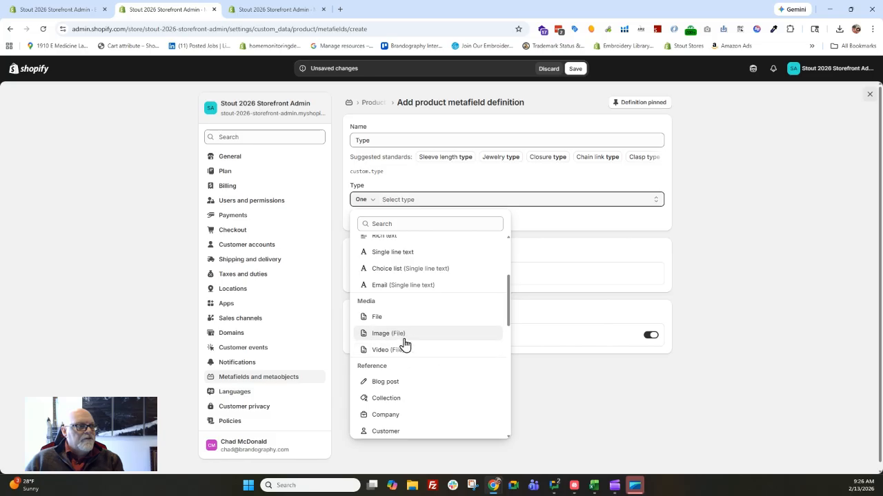
scroll(448, 341, "down", 4)
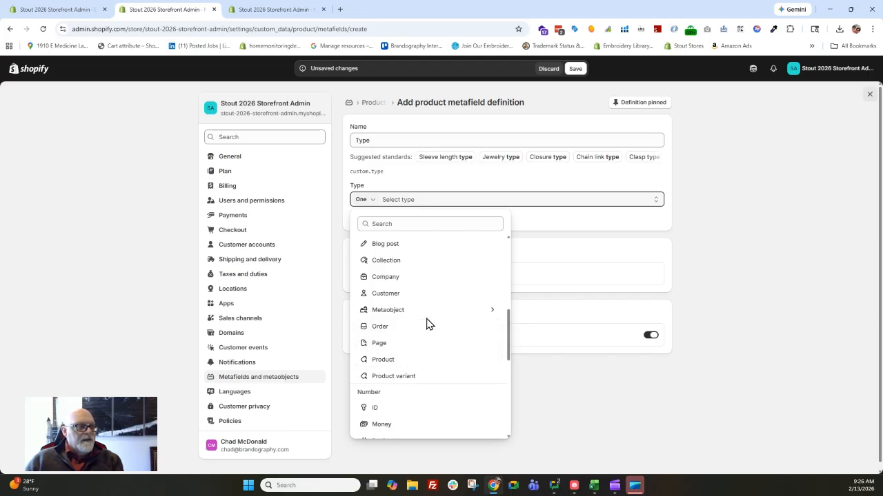
left_click(405, 224)
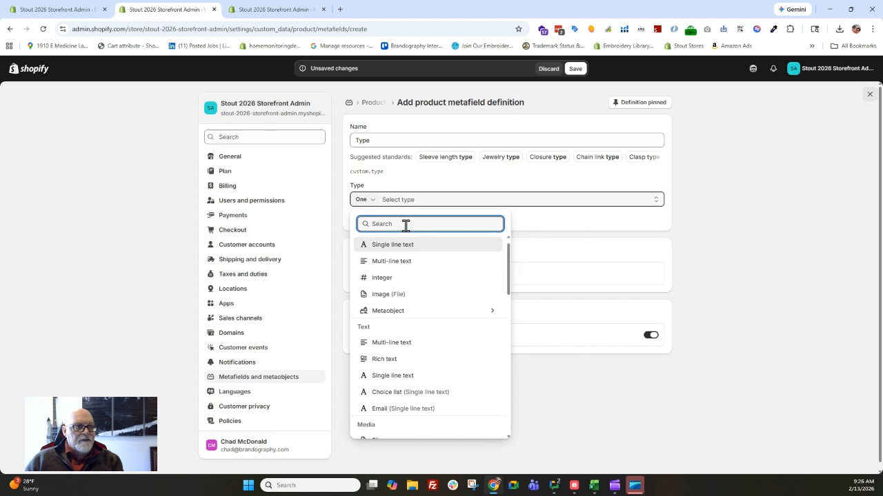
type("text")
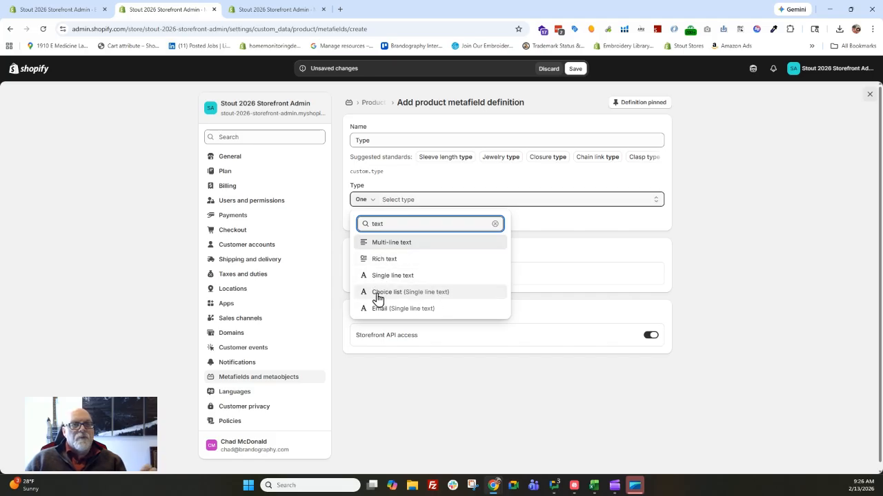
left_click(441, 292)
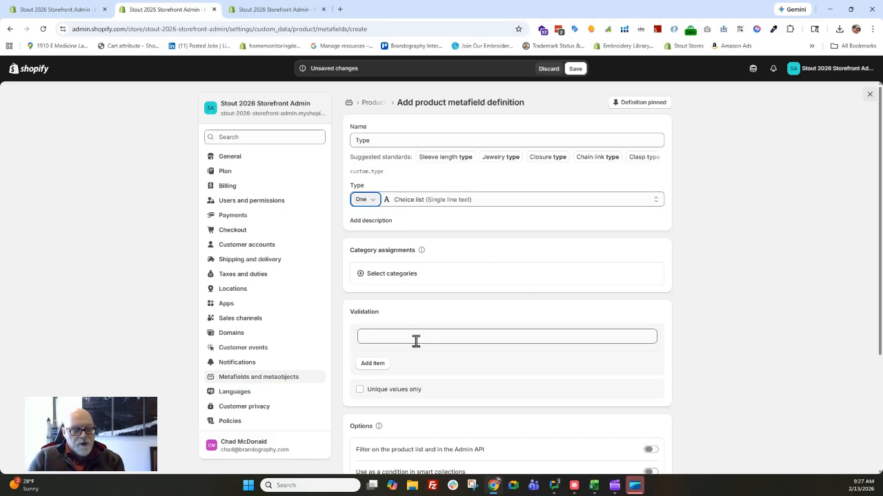
Enter Auto, Sporting goods, Kitchen and Bath as the first four validation choices of the metafield.
left_click(386, 339)
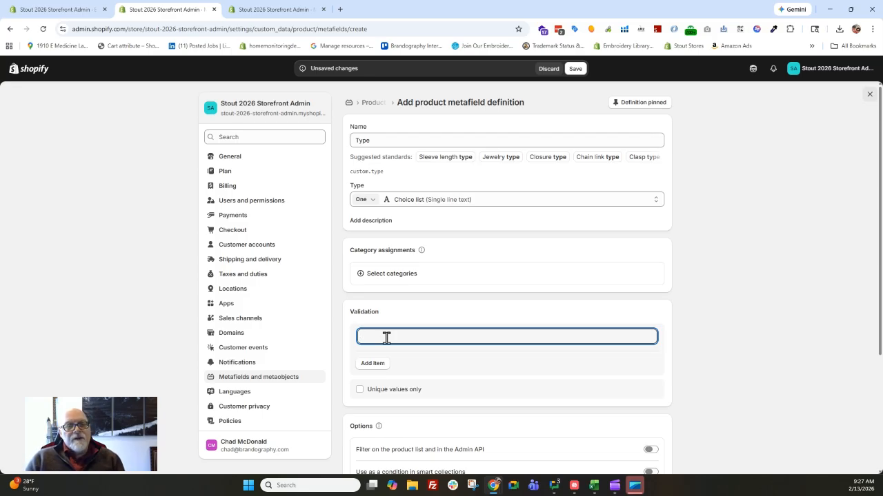
type("Auto")
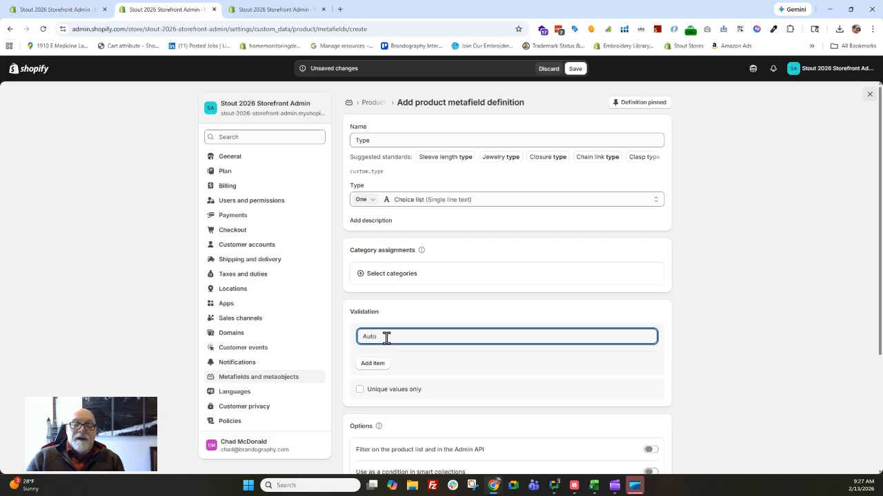
key("Return")
type("Spo")
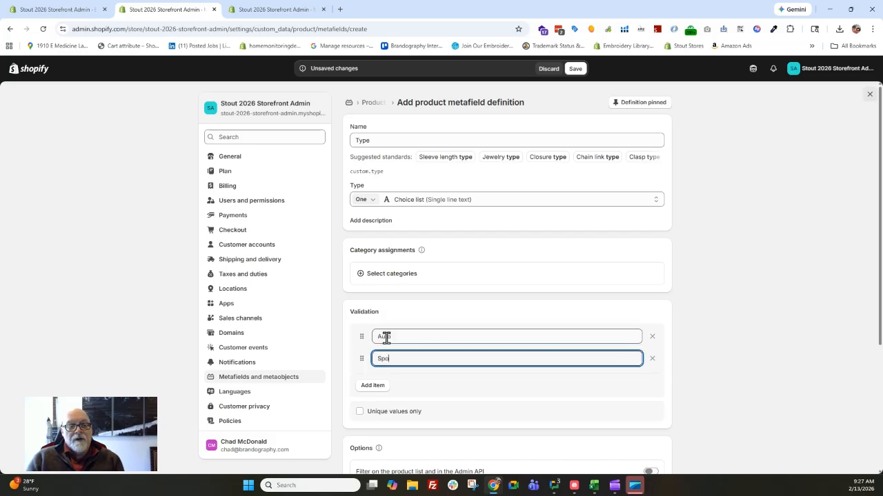
type("rting g")
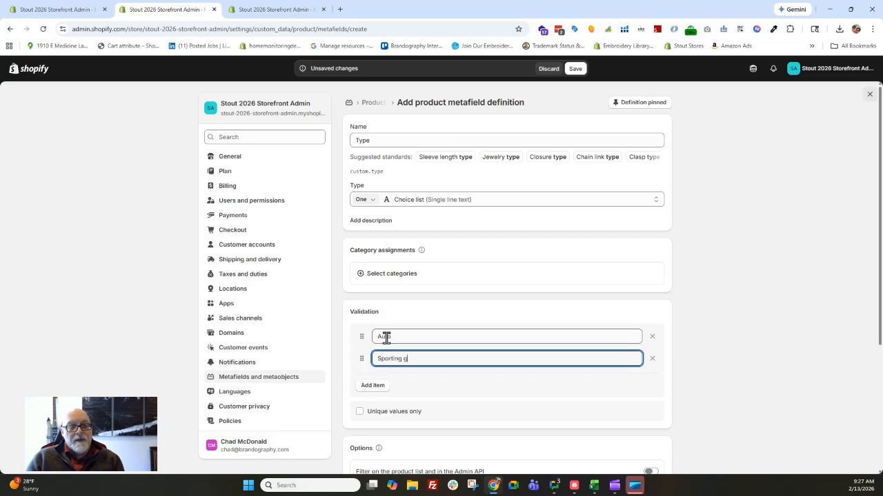
type("oods")
key("Return")
type("Kitche")
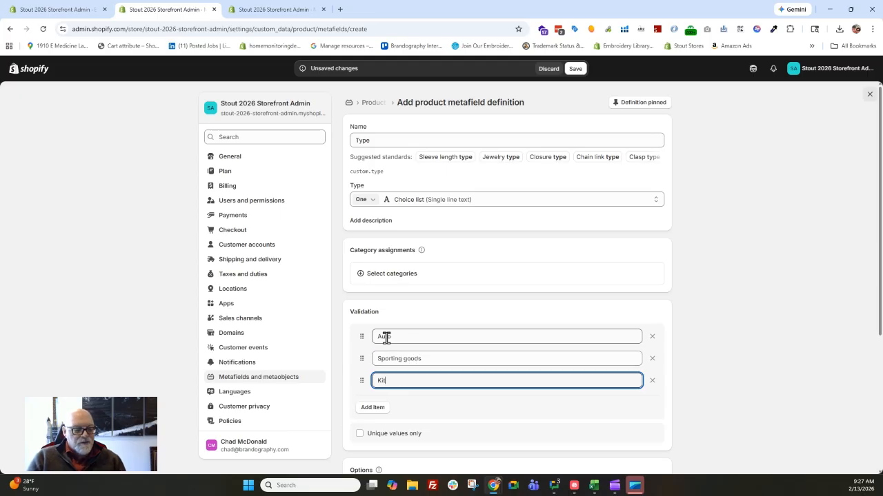
type("n")
key("Return")
type("Bath")
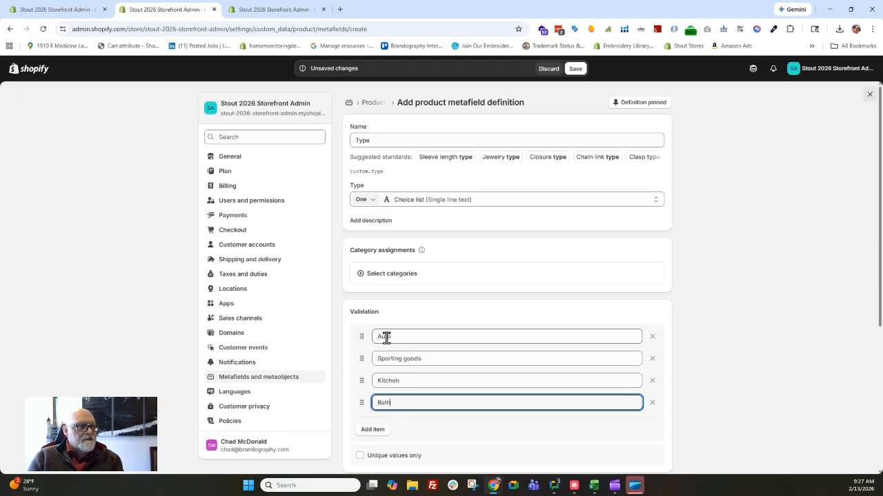
Add Appliances as the fifth validation choice and remove the empty item below it.
key("Return")
type("HOme")
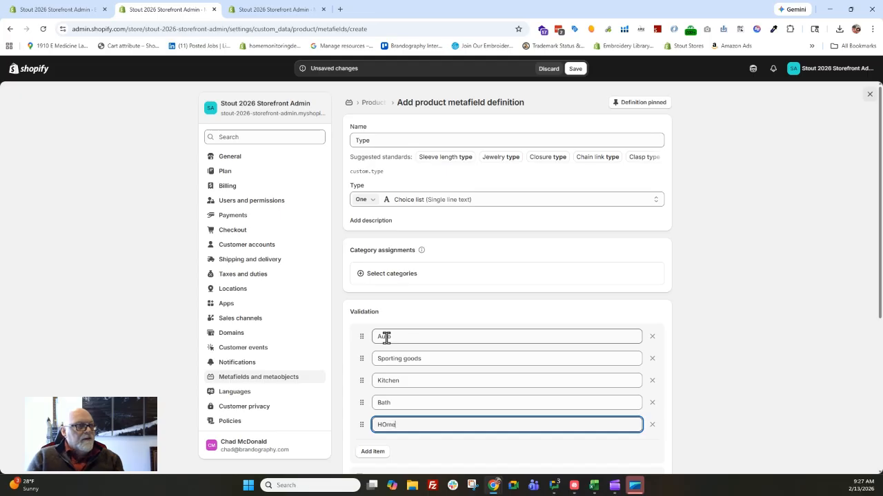
key("BackSpace")
key("BackSpace")
key("BackSpace")
type("om")
key("BackSpace")
key("BackSpace")
key("BackSpace")
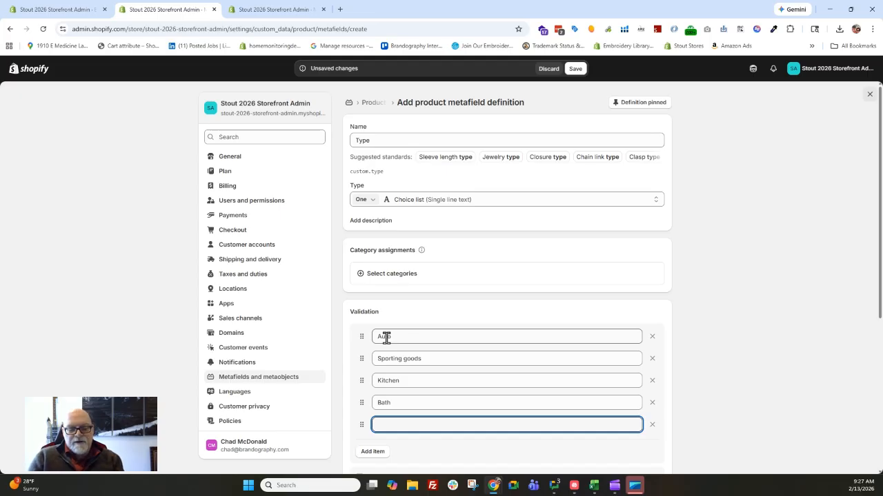
type("Appliances")
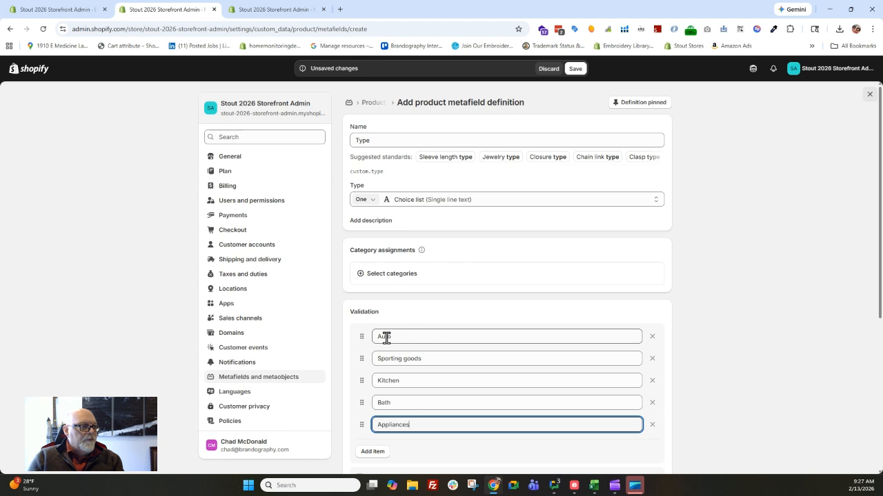
key("Return")
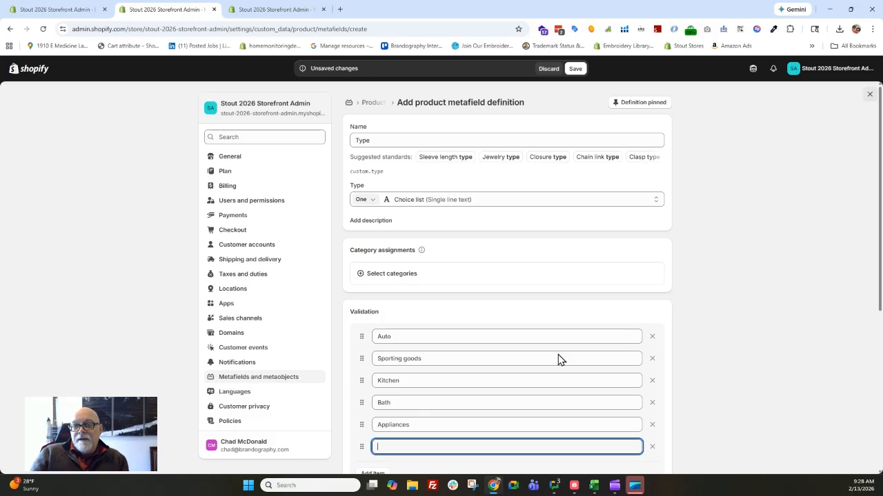
scroll(576, 376, "down", 1)
scroll(574, 372, "down", 1)
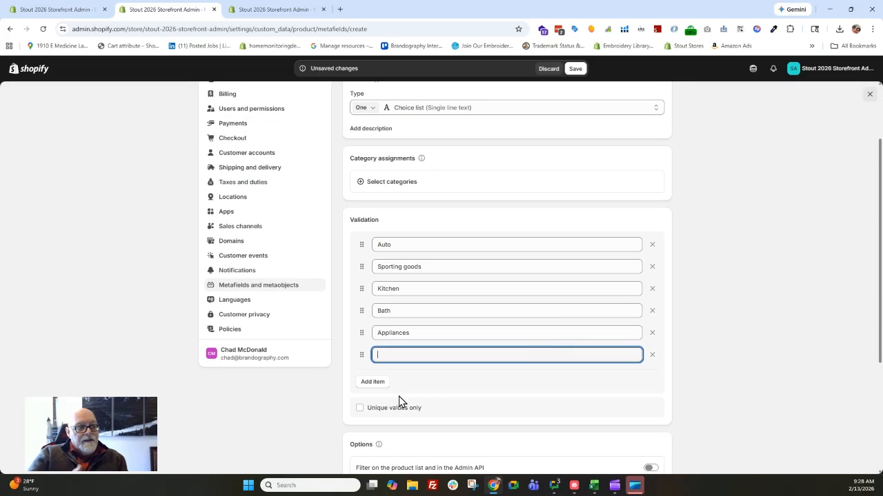
left_click(653, 356)
Enable product list and Admin API filtering and use as a smart collection condition, and save the metafield definition.
scroll(491, 351, "down", 2)
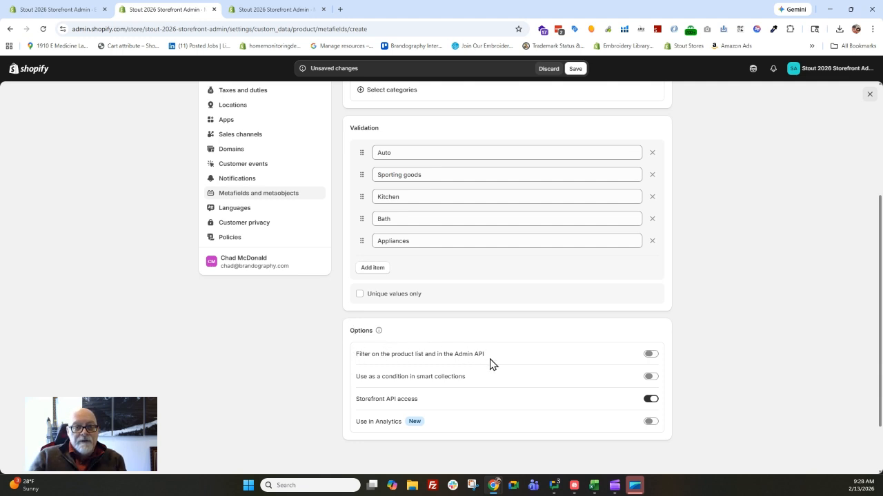
left_click(650, 355)
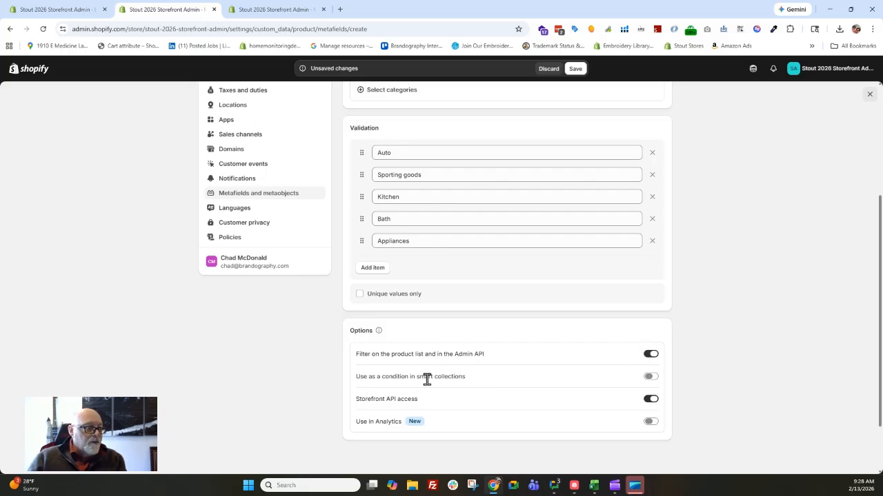
left_click_drag(487, 385, 353, 385)
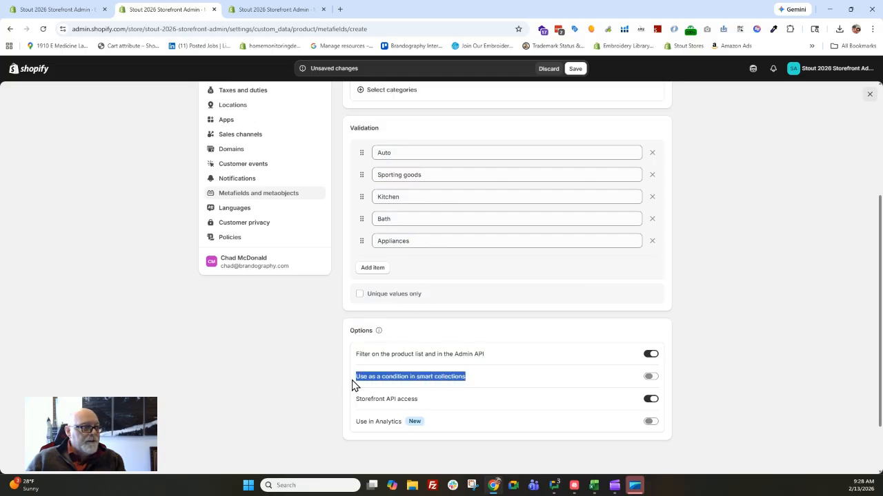
left_click(652, 377)
left_click(520, 386)
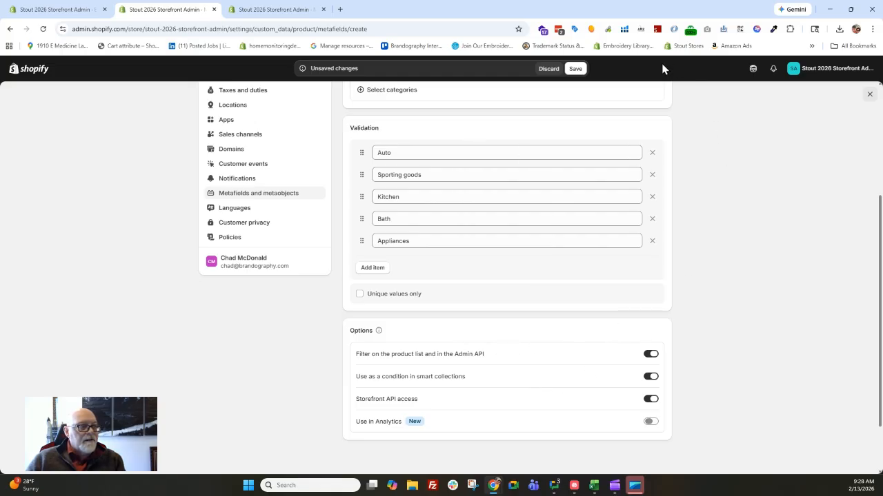
left_click(577, 71)
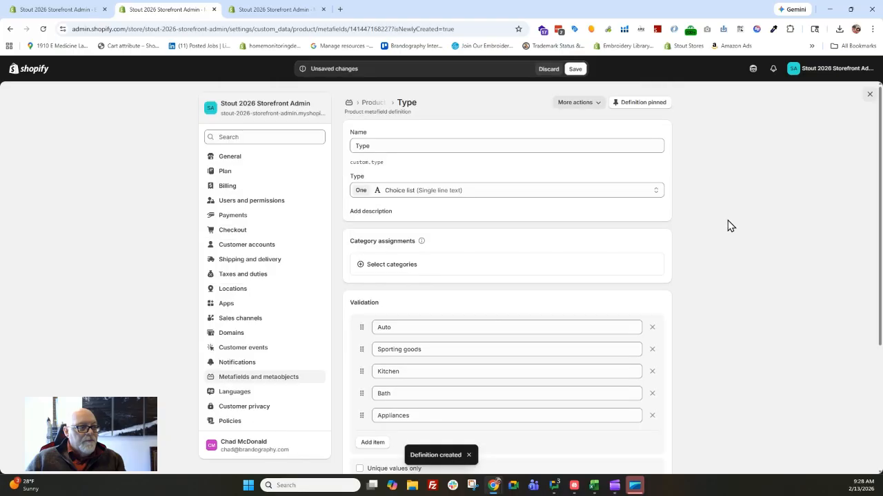
Review the existing Material definition and its validation choices, and reopen the Type definition from the product metafield list.
left_click(384, 103)
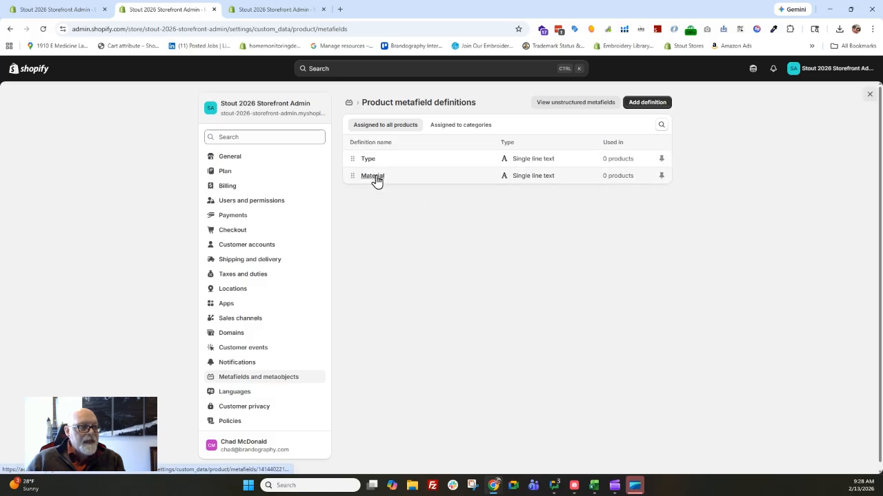
left_click(375, 177)
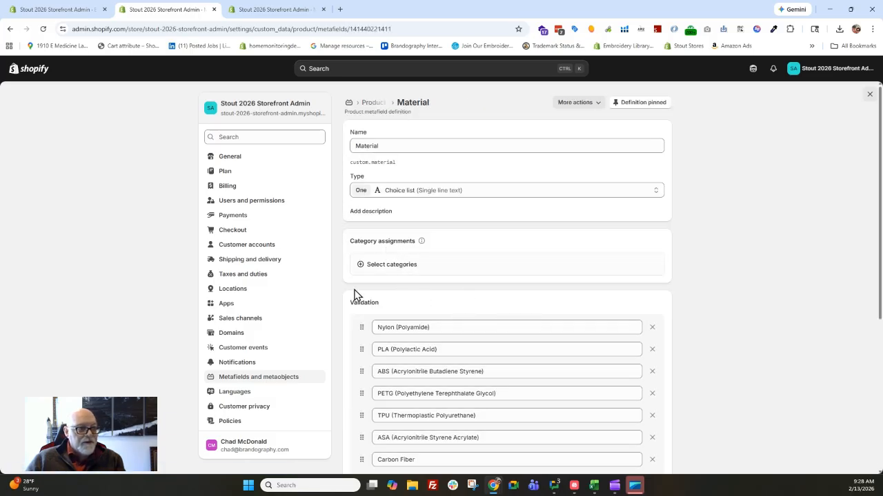
scroll(353, 290, "down", 2)
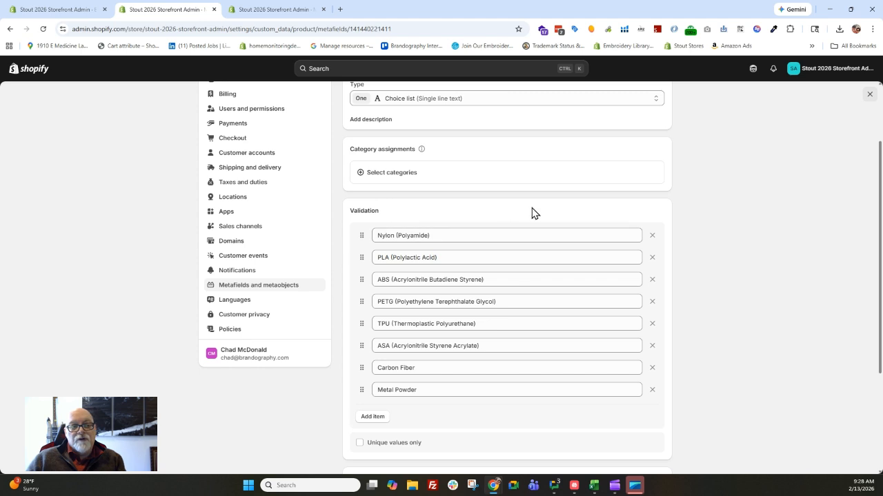
scroll(522, 337, "up", 2)
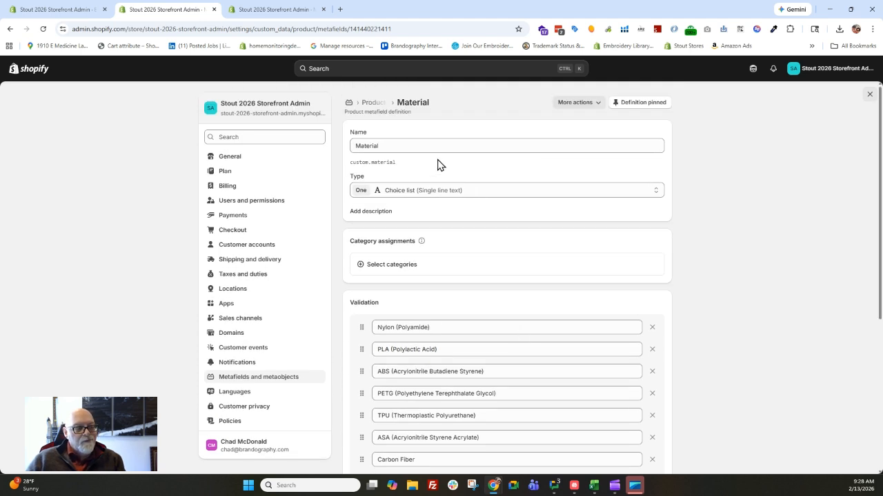
left_click(373, 103)
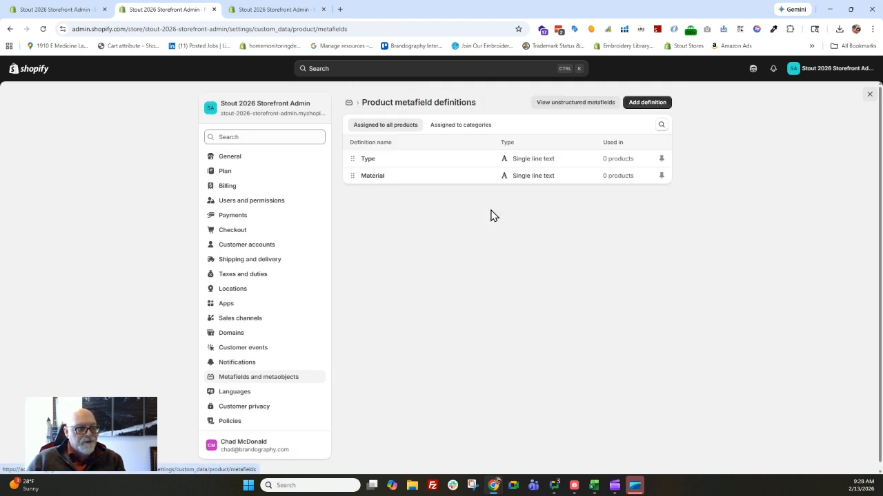
left_click(371, 165)
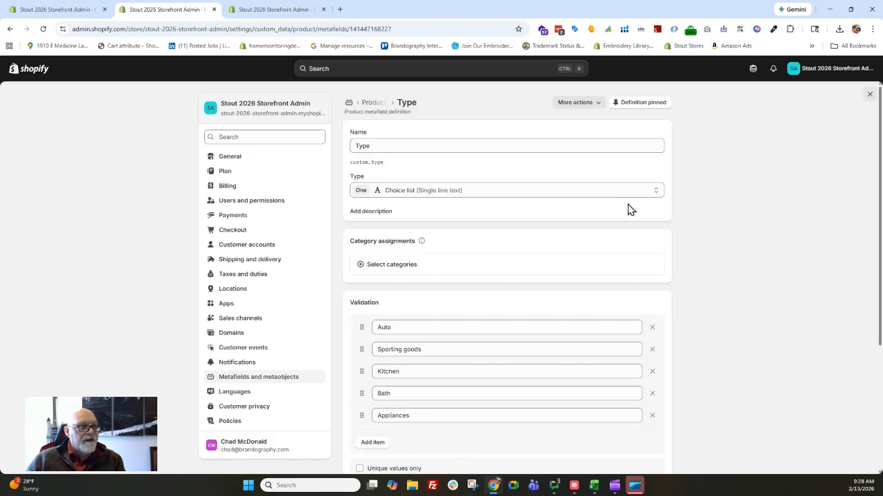
Leave the metafield settings and start a new product titled Snowboard Holder.
left_click(870, 94)
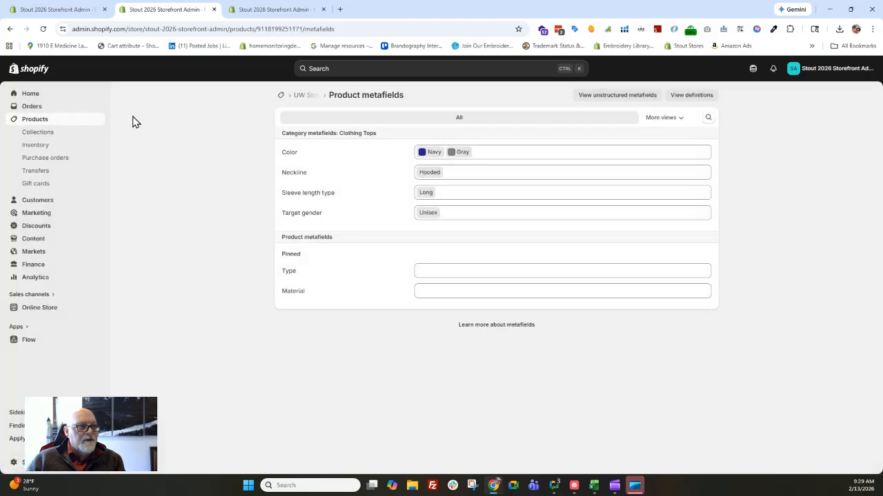
left_click(35, 123)
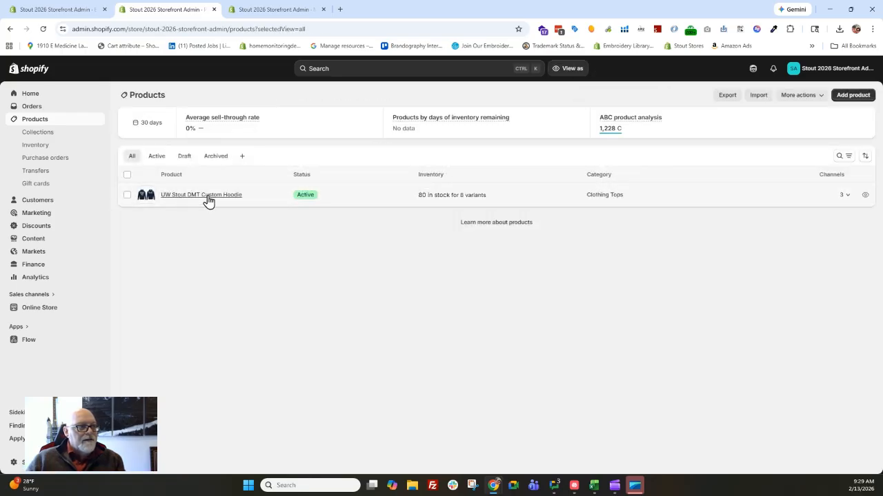
left_click(861, 102)
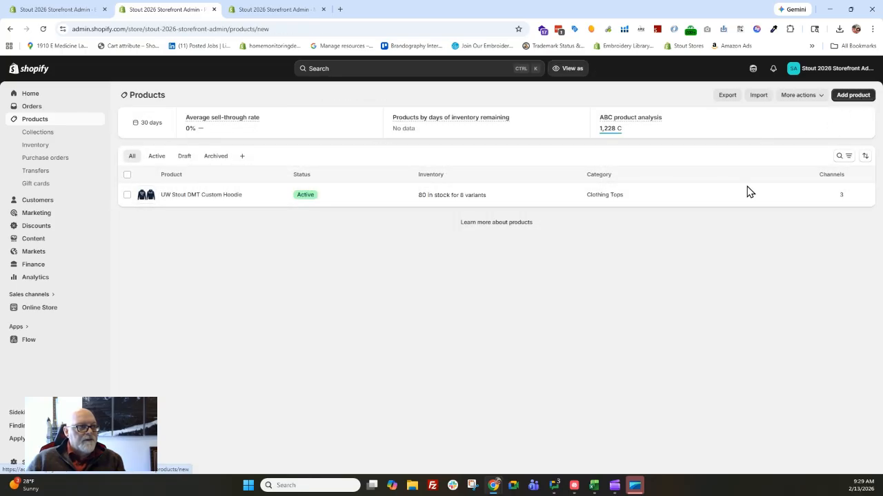
left_click(317, 134)
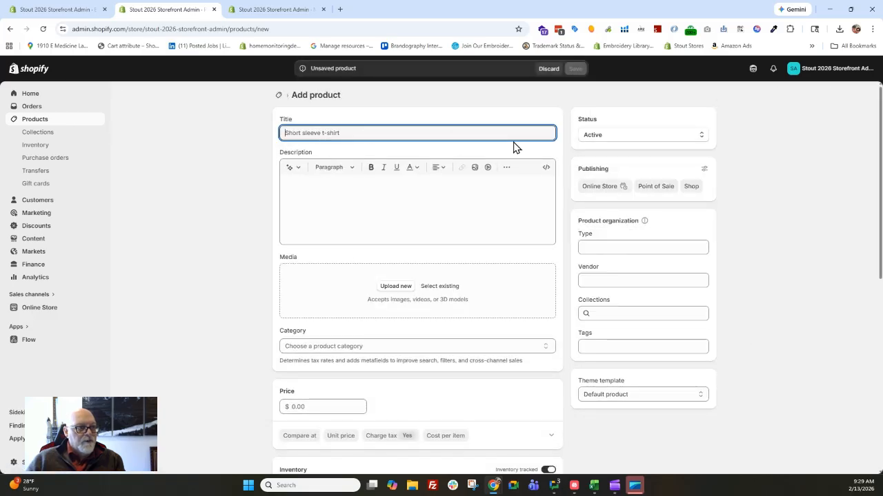
type("Snowb")
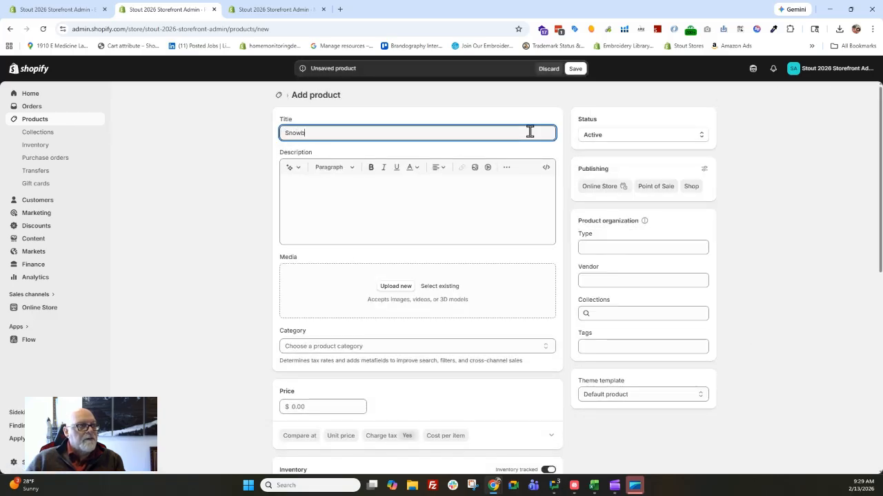
type("oard Holder")
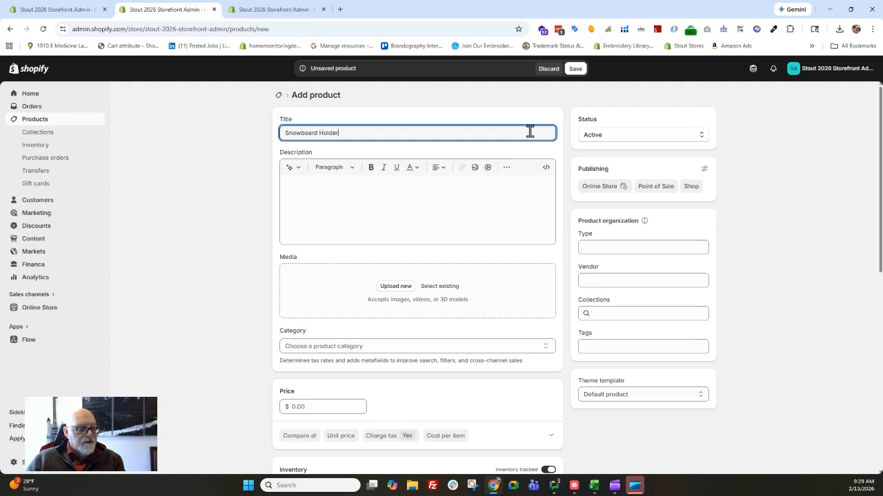
Upload the Snowboard mount.webp image from the Downloads folder as the product's media.
left_click(416, 209)
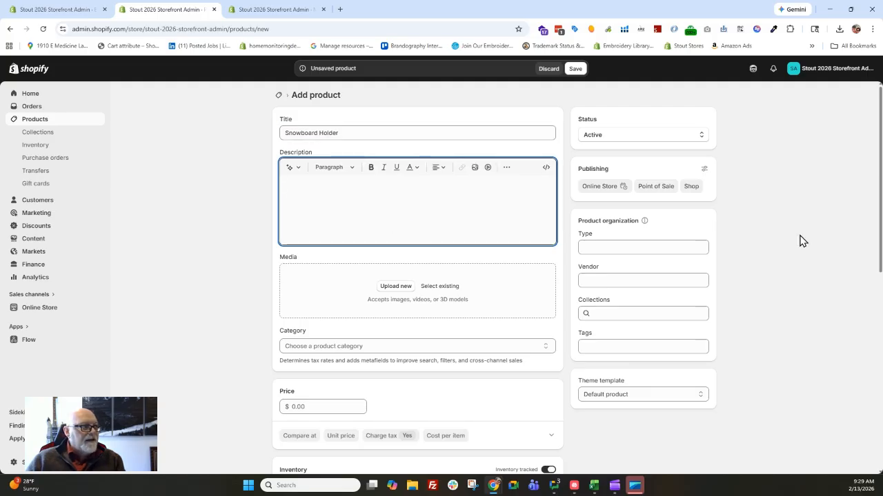
left_click(403, 288)
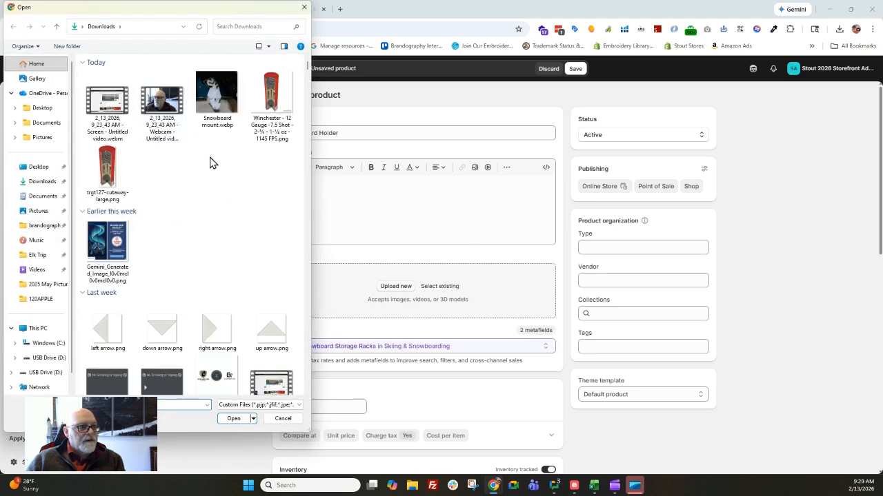
left_click(220, 97)
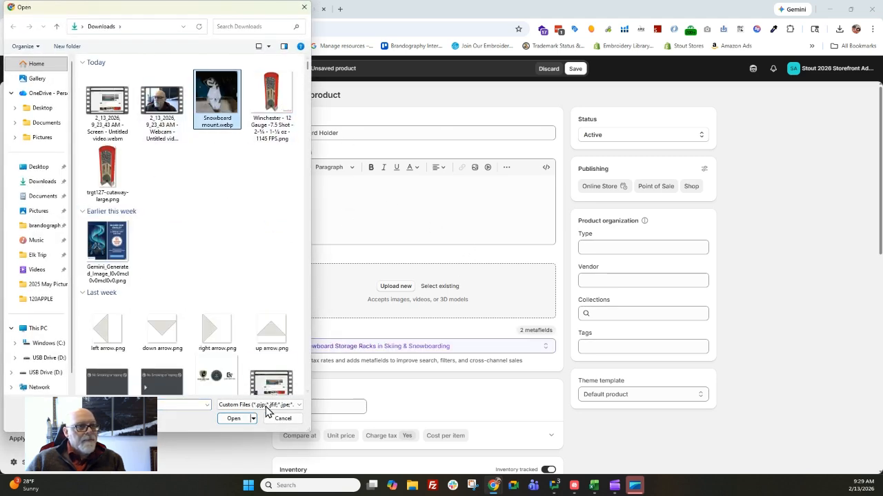
left_click(238, 421)
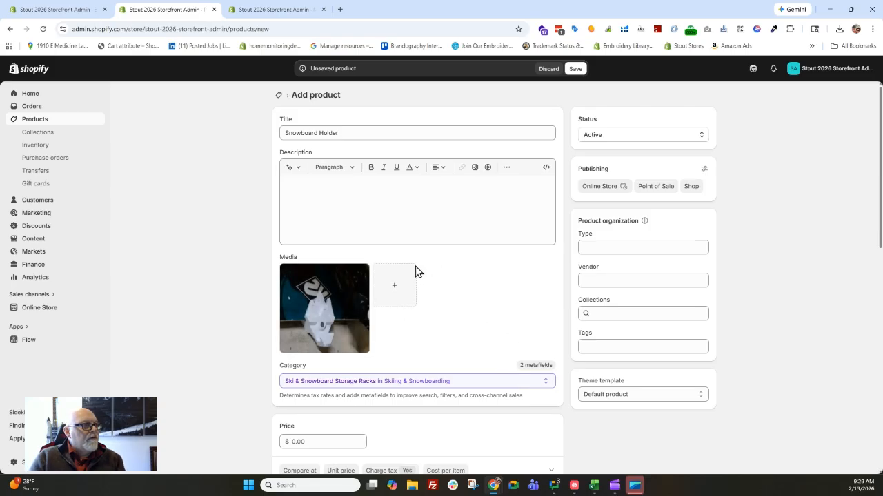
Enter the product description "Pack of 2 Snowboard holders for keeping your board on the wall and hanging your helmet".
left_click(391, 204)
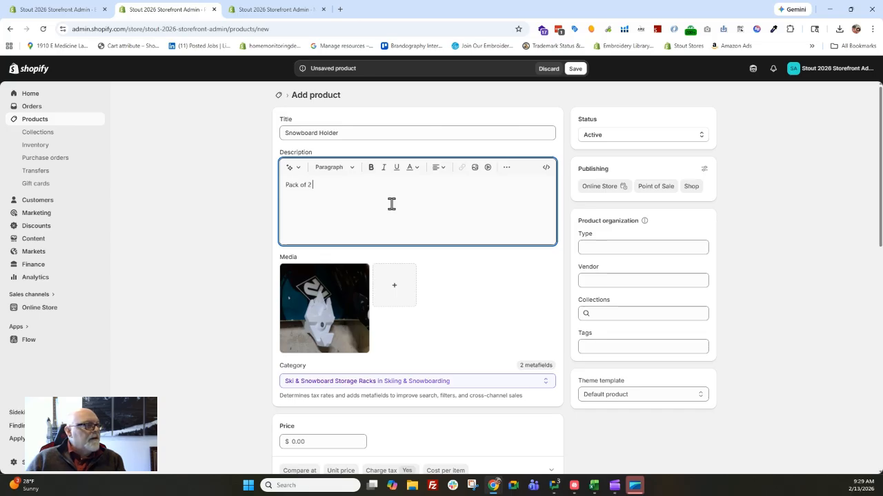
type("Pack of 2 Snowboard ")
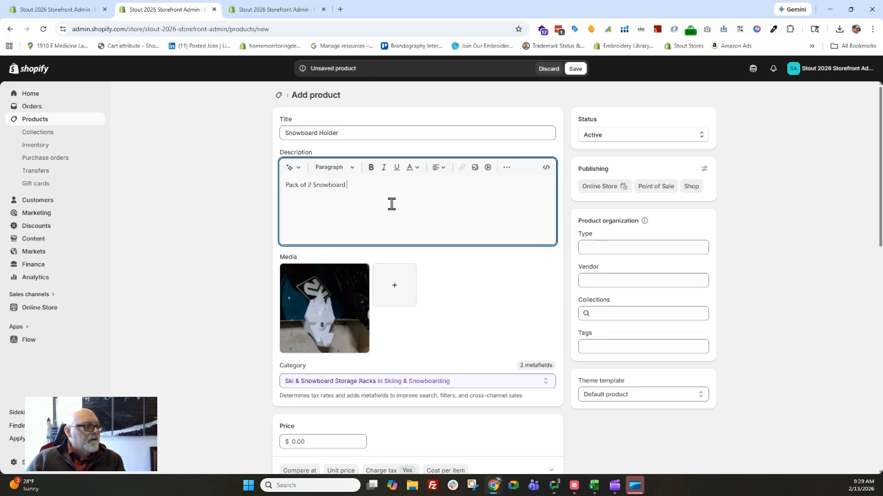
type("HOld")
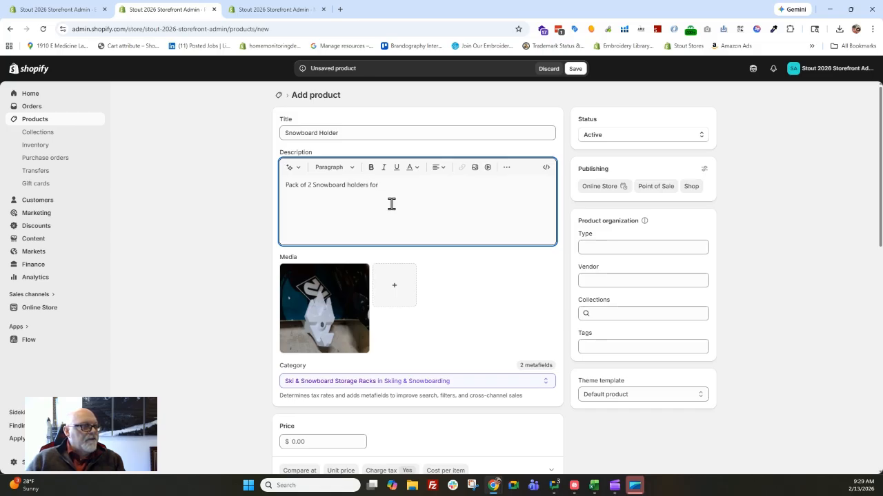
key("BackSpace")
type("keeping your")
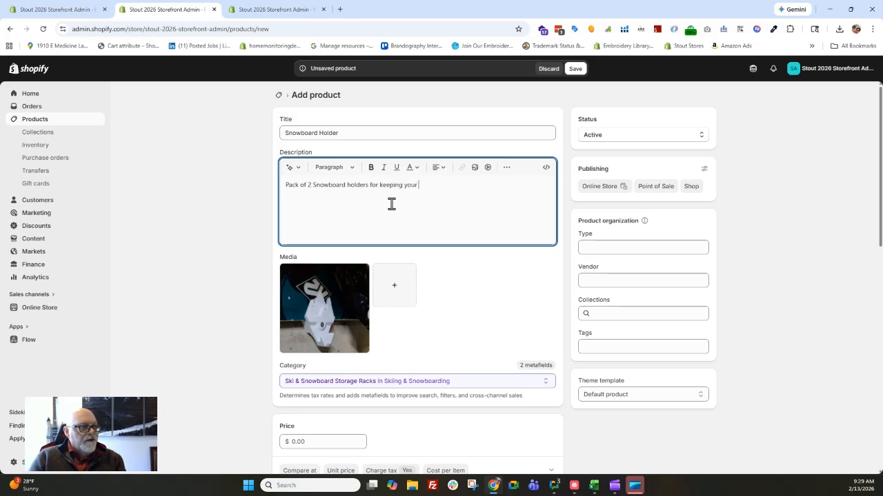
type(" board on the wall")
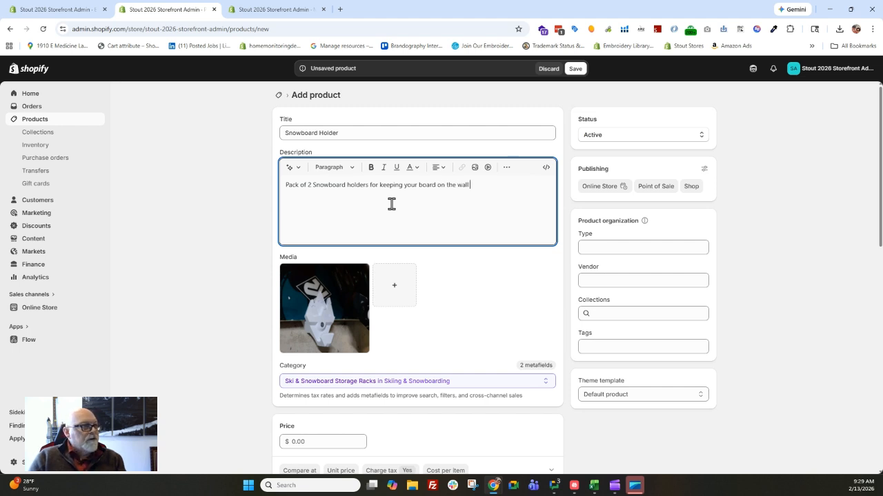
type(" and hanging your helmet")
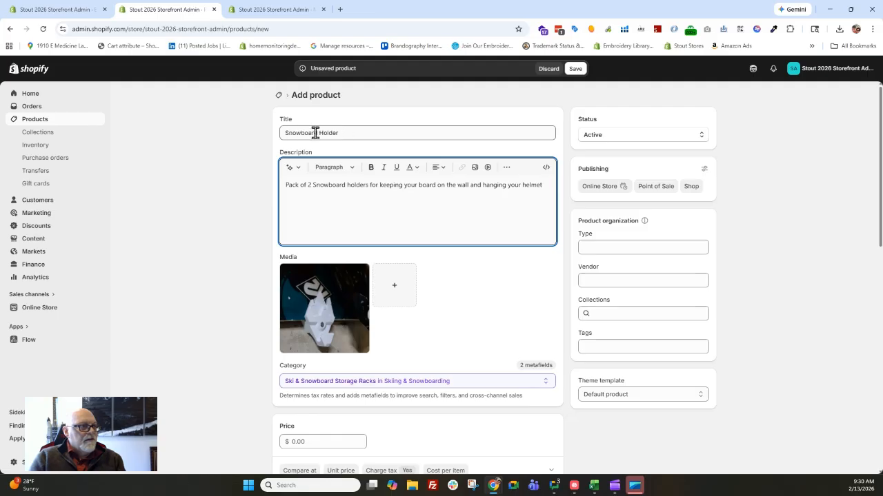
Extend the product title to "Snowboard Holder for wall mounting of snowboards".
left_click(366, 134)
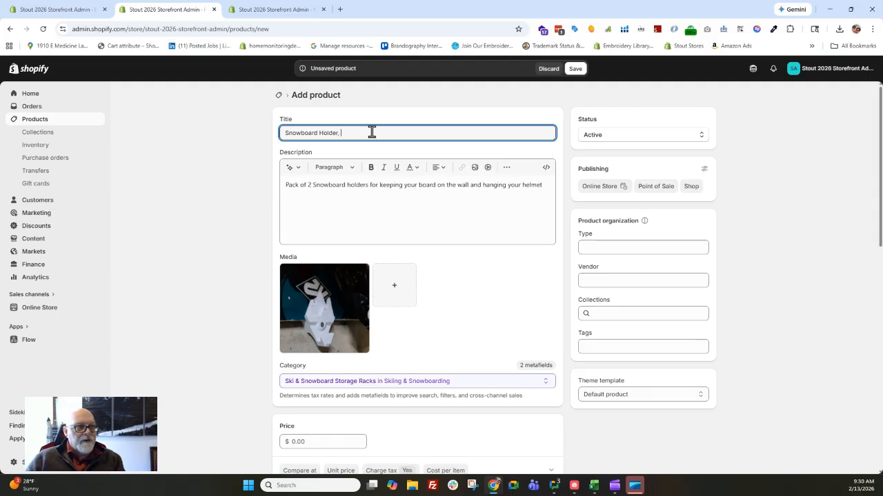
key("BackSpace")
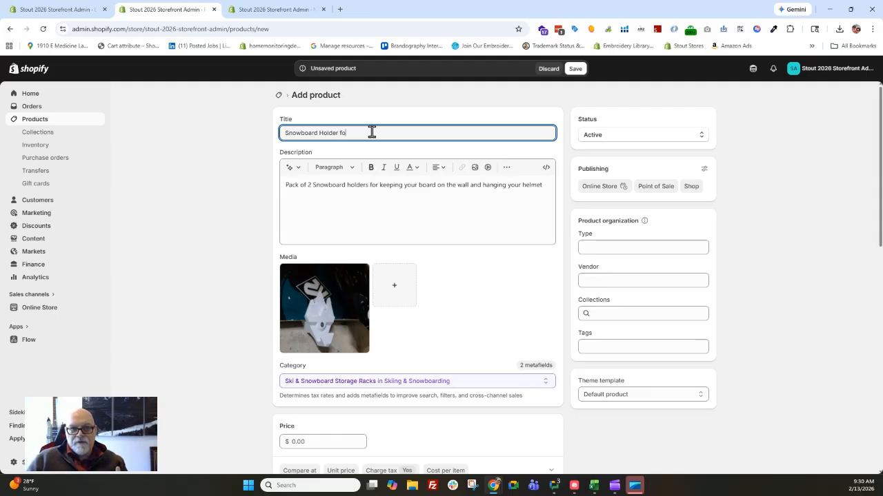
type("for wall mounting of snowboards")
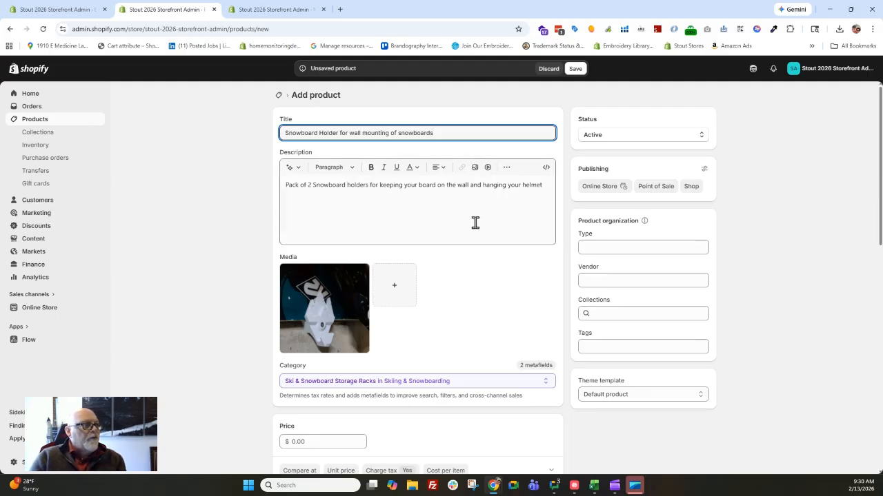
Set the product price to $19.99.
scroll(276, 287, "down", 2)
left_click(319, 301)
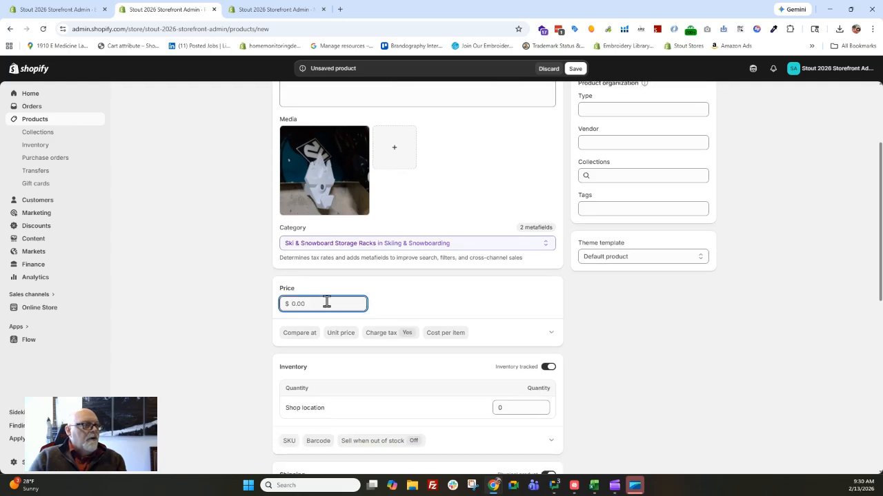
type("19.99")
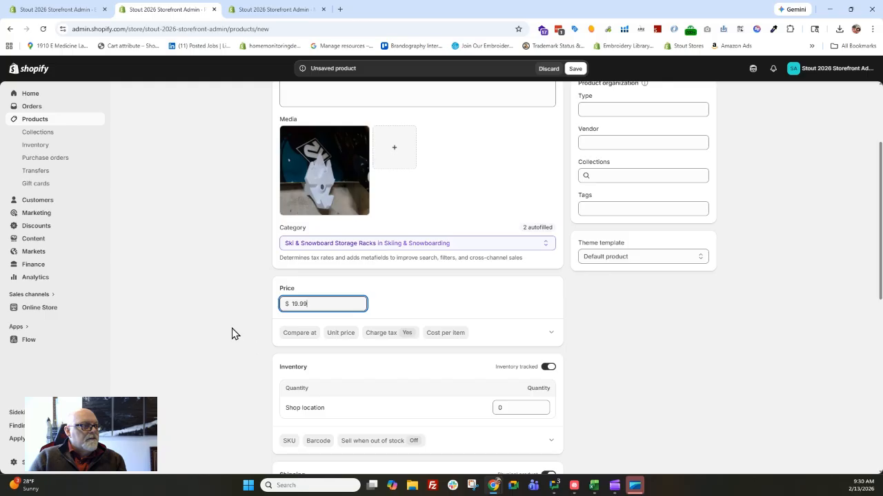
left_click(274, 359)
Add Color as a variant option of the product.
scroll(227, 345, "down", 2)
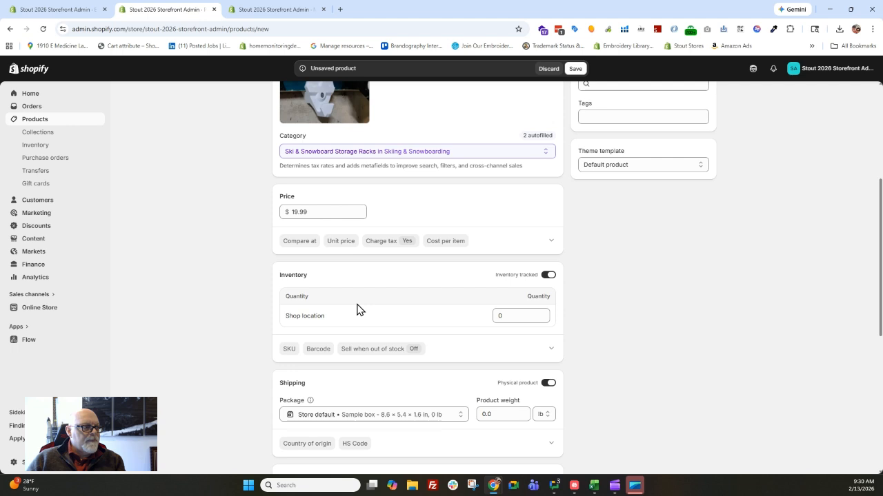
scroll(357, 309, "down", 1)
left_click(295, 403)
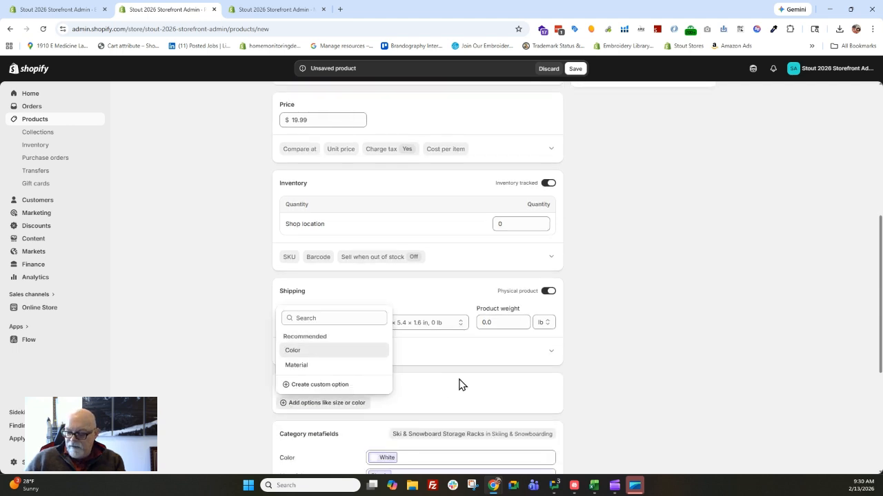
left_click(295, 352)
scroll(391, 397, "down", 1)
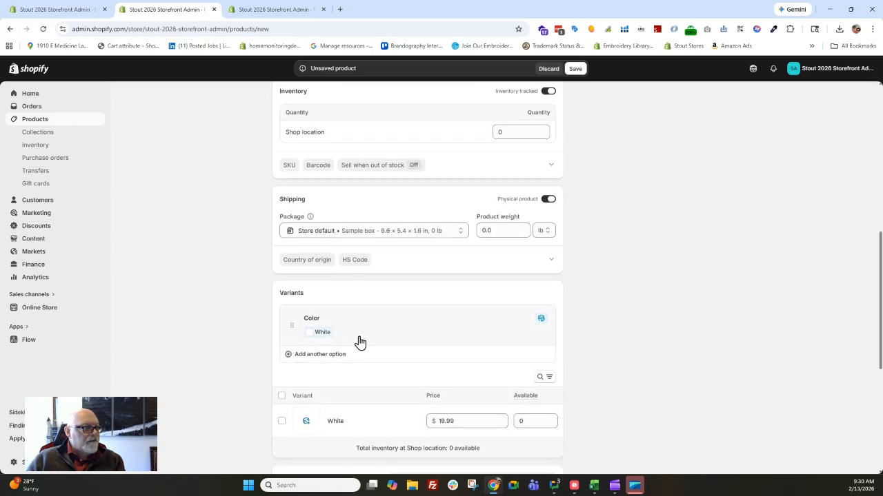
Add Navy, Gray, Black, Pink, Purple and Red to the Color option's values and finish editing the option.
left_click(328, 360)
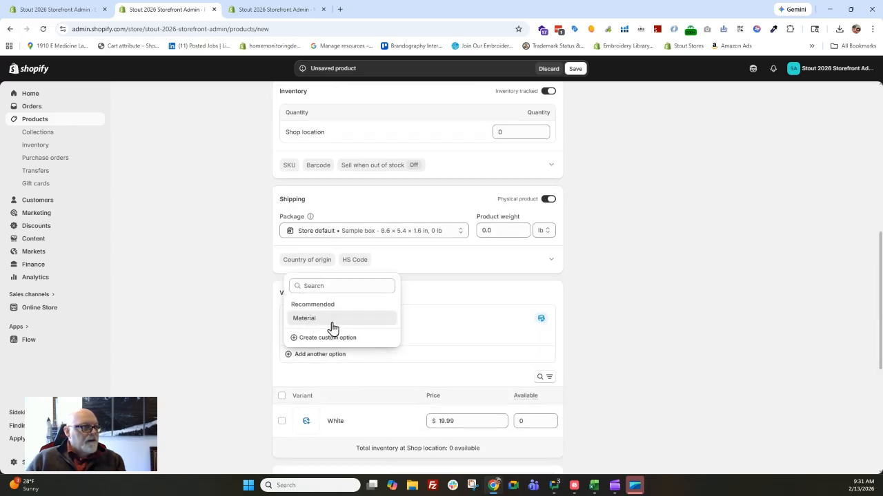
left_click(475, 331)
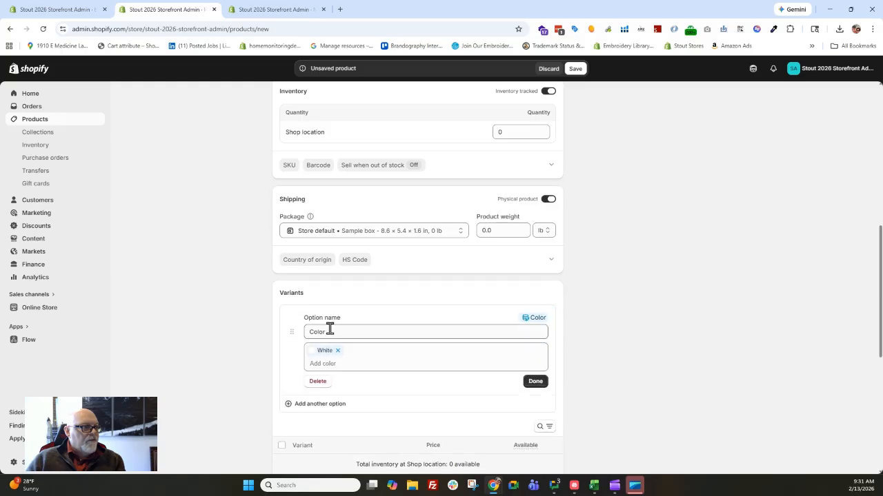
left_click(359, 362)
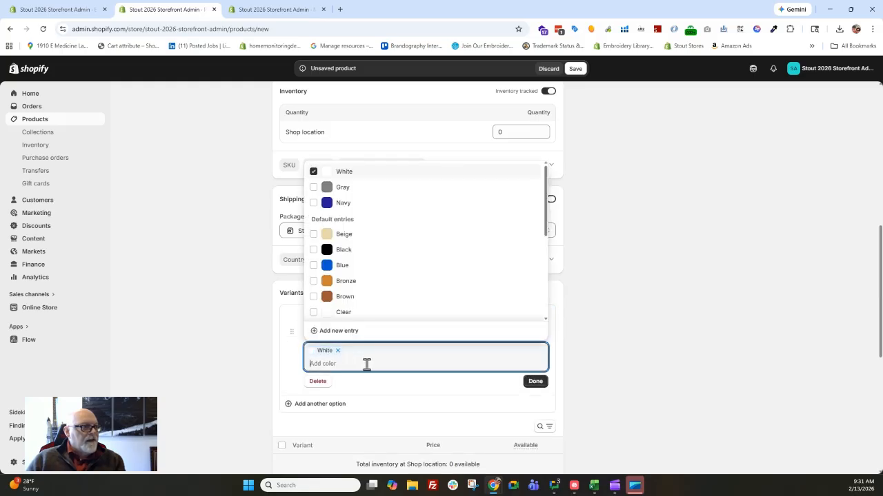
left_click(358, 204)
left_click(340, 190)
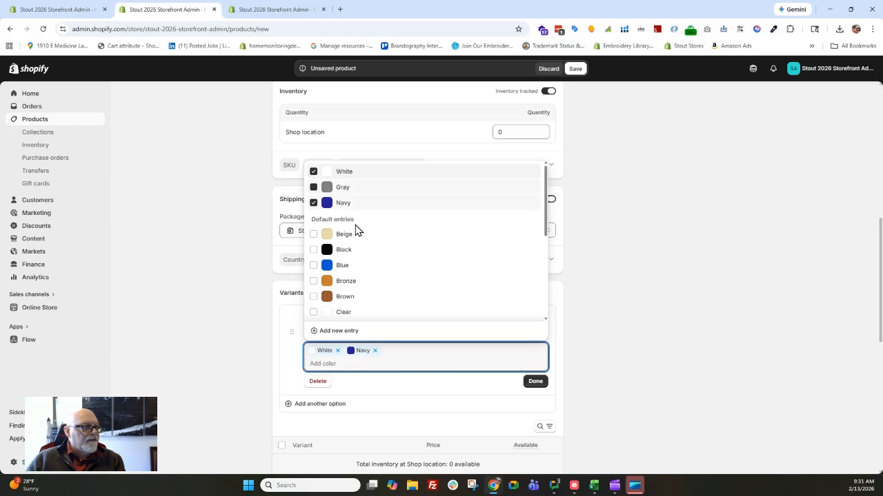
left_click(361, 251)
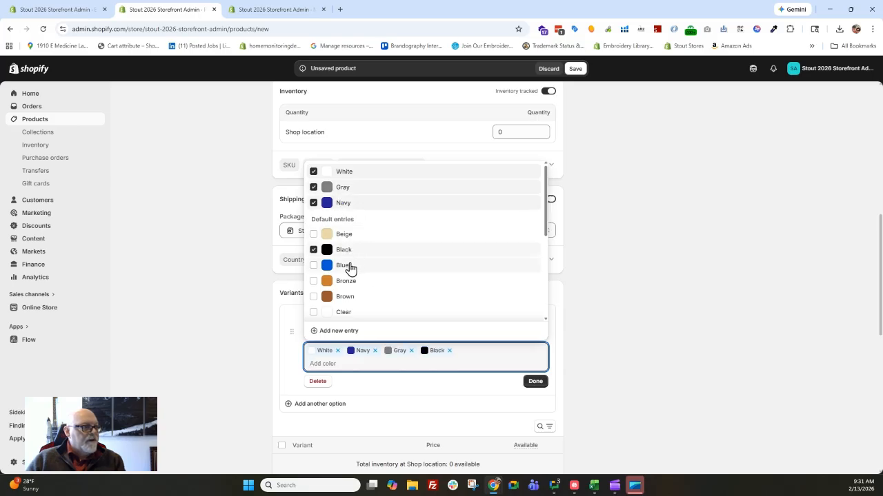
scroll(348, 298, "down", 3)
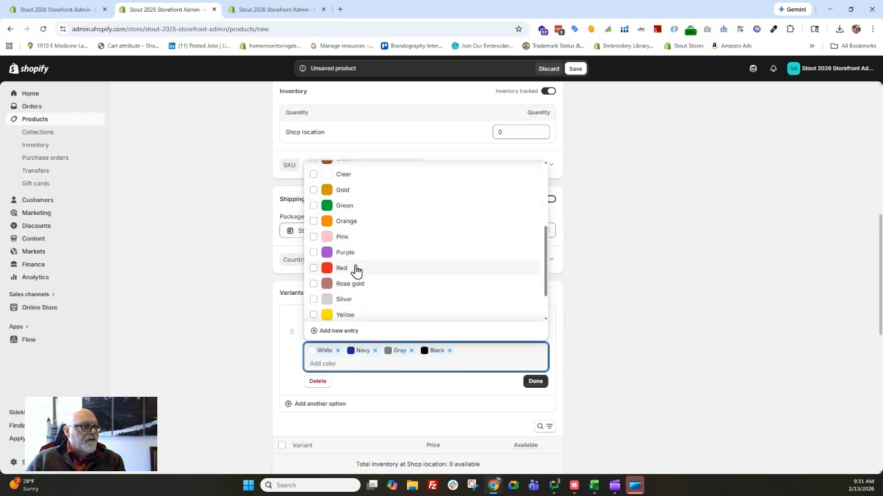
left_click(347, 246)
left_click(347, 254)
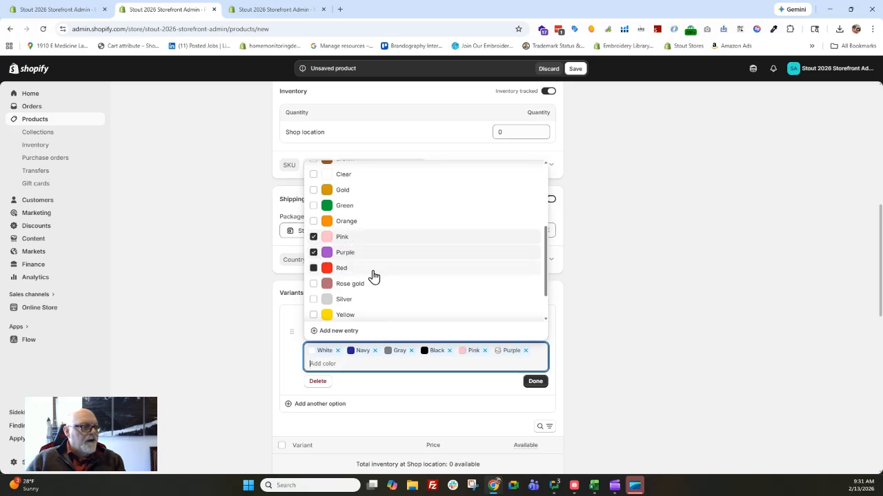
left_click(371, 273)
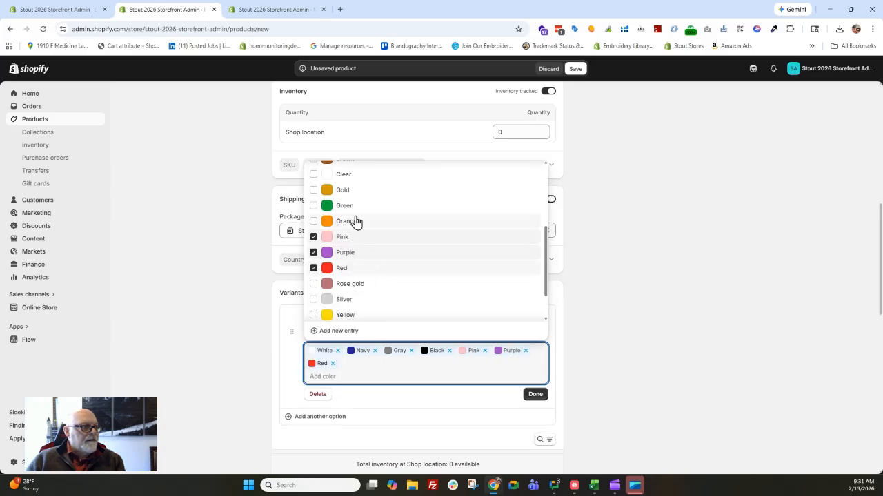
left_click(536, 395)
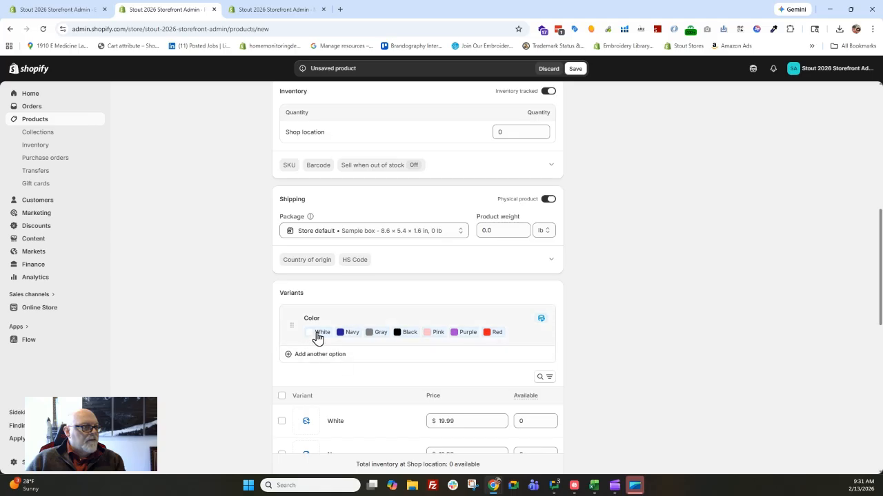
Assign the Snowboardmount image to the White variant.
scroll(264, 359, "down", 2)
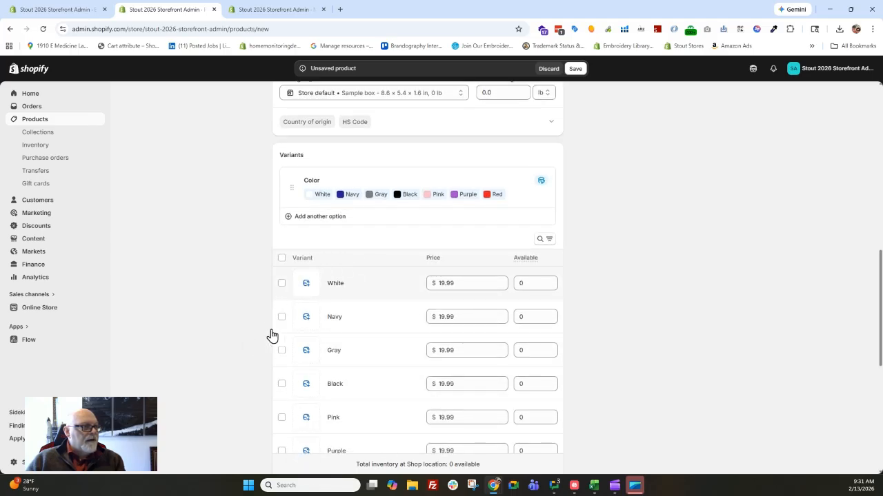
left_click(306, 284)
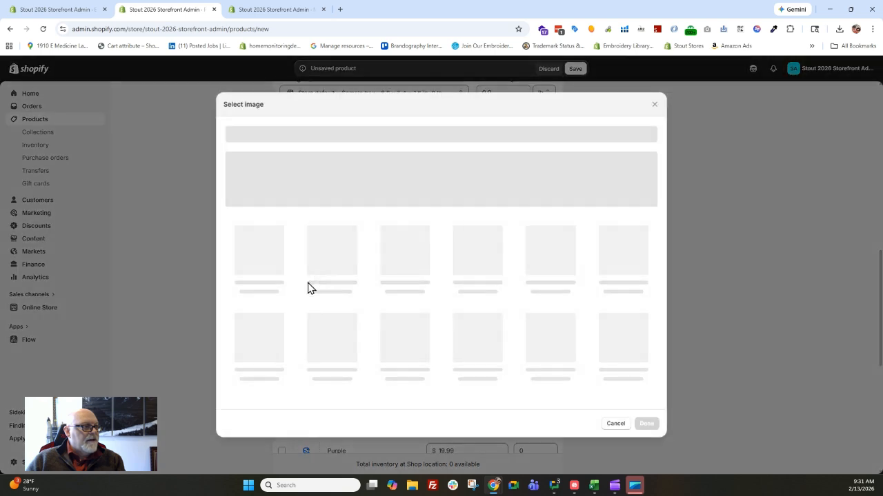
left_click(273, 280)
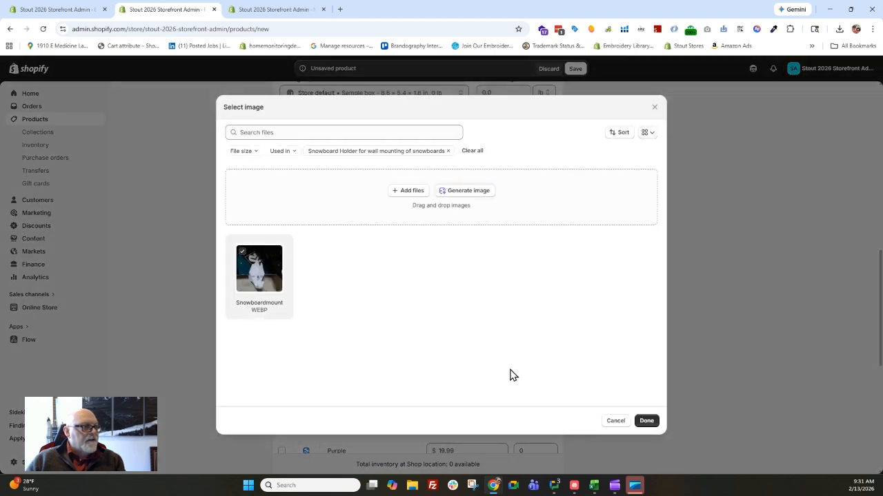
left_click(646, 421)
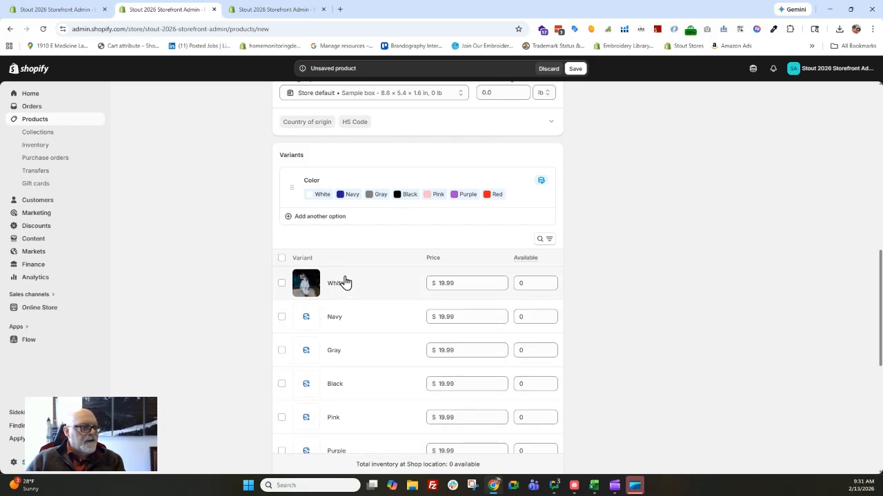
Set the available quantity to 100 for all color variants at once.
left_click(281, 258)
left_click(553, 259)
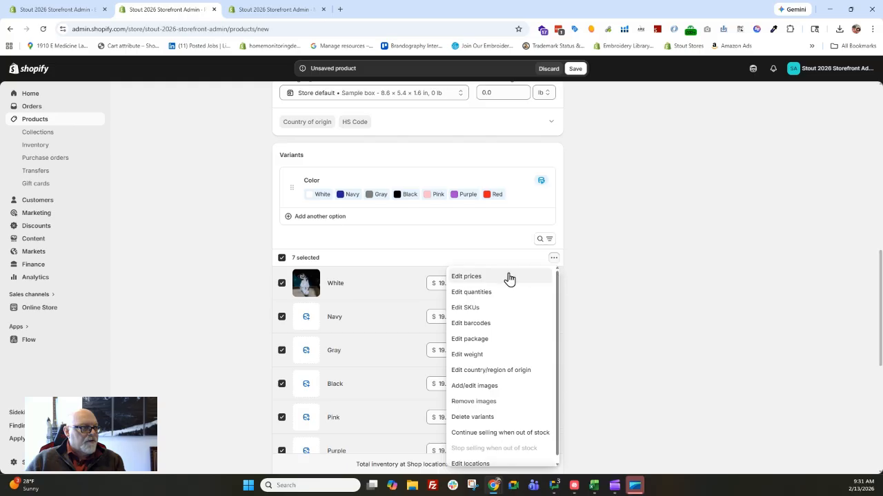
left_click(481, 293)
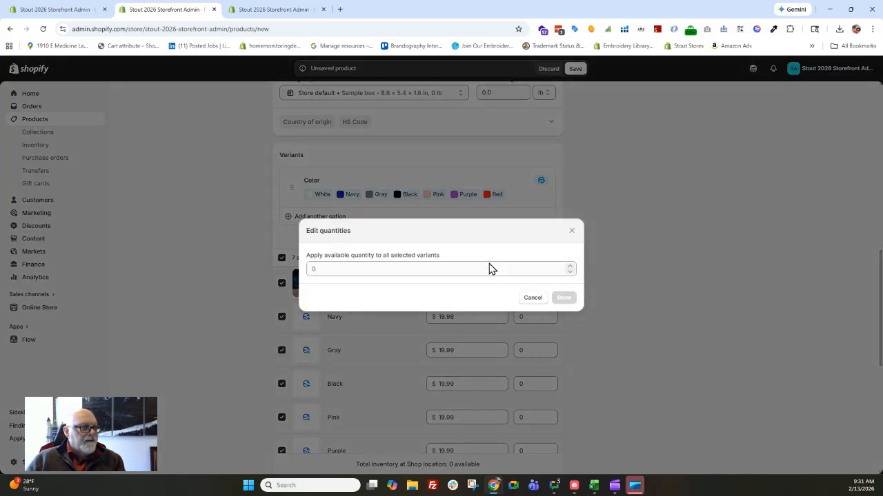
left_click(422, 270)
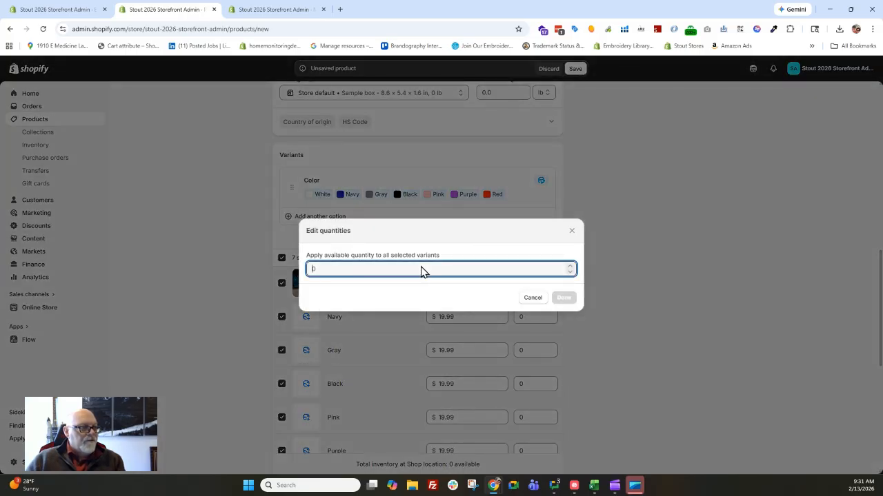
type("100")
left_click(564, 298)
Set the Type product metafield to Sporting goods.
scroll(480, 320, "down", 3)
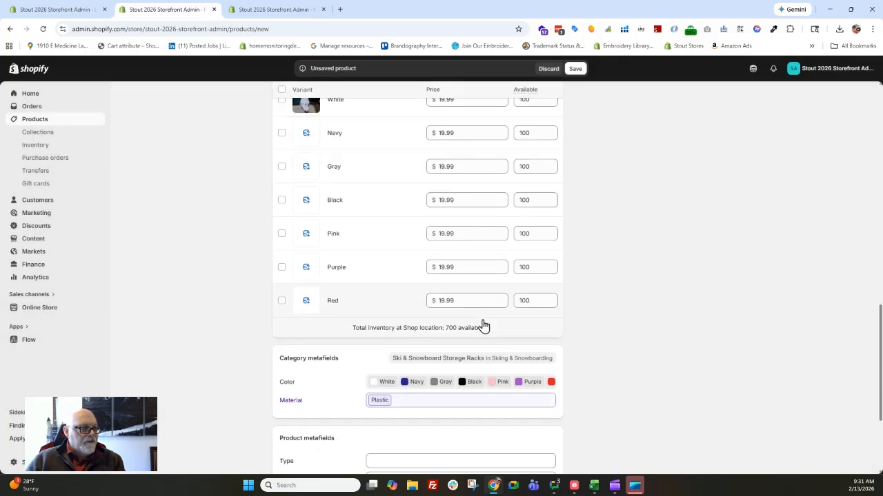
scroll(448, 262, "down", 1)
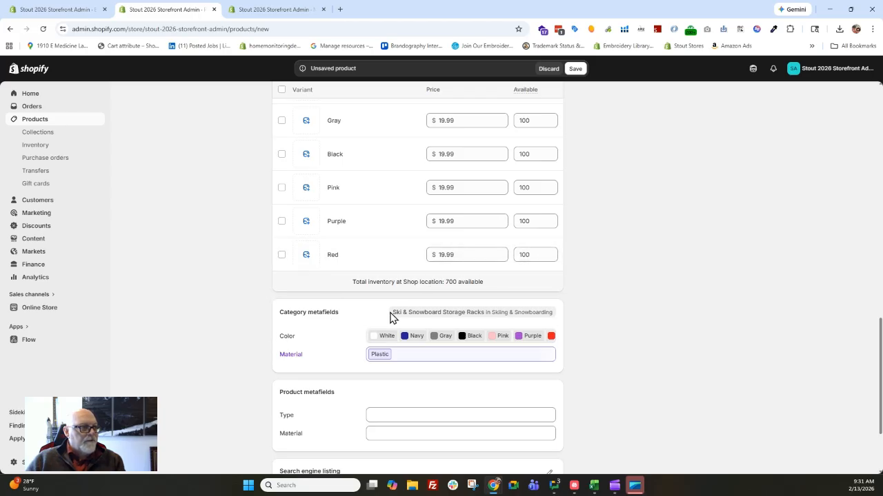
scroll(258, 332, "down", 2)
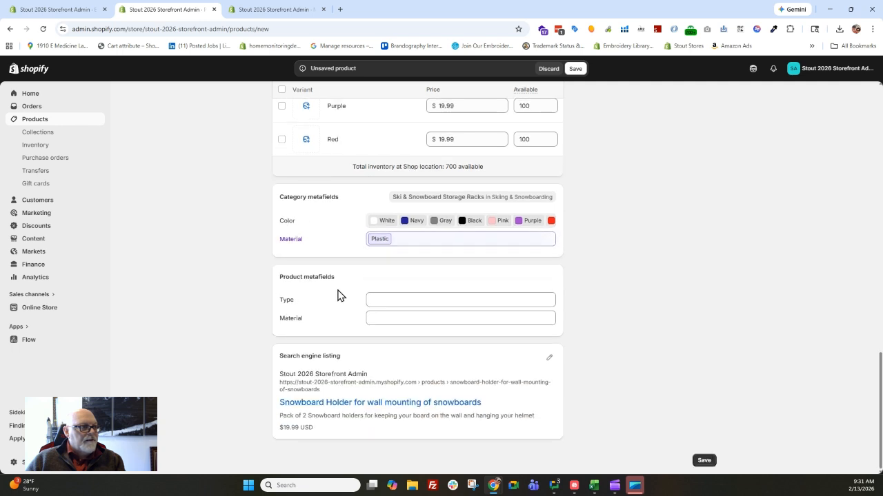
left_click(384, 305)
left_click(398, 303)
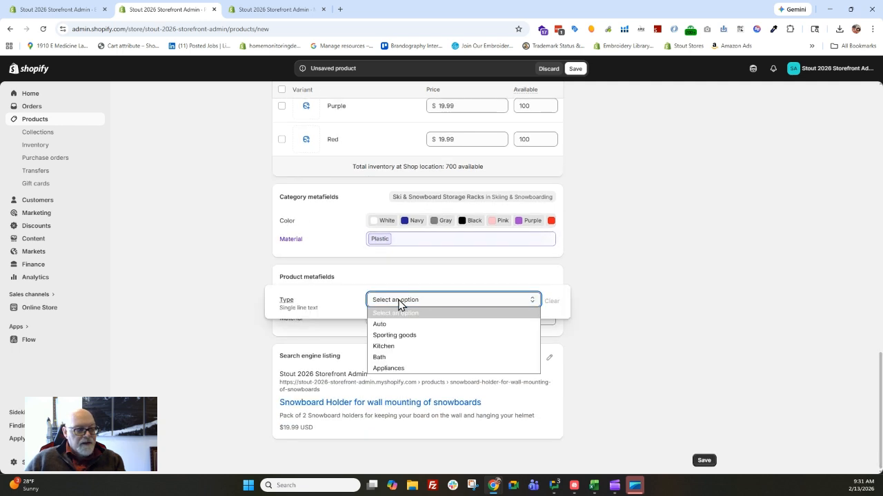
left_click(406, 338)
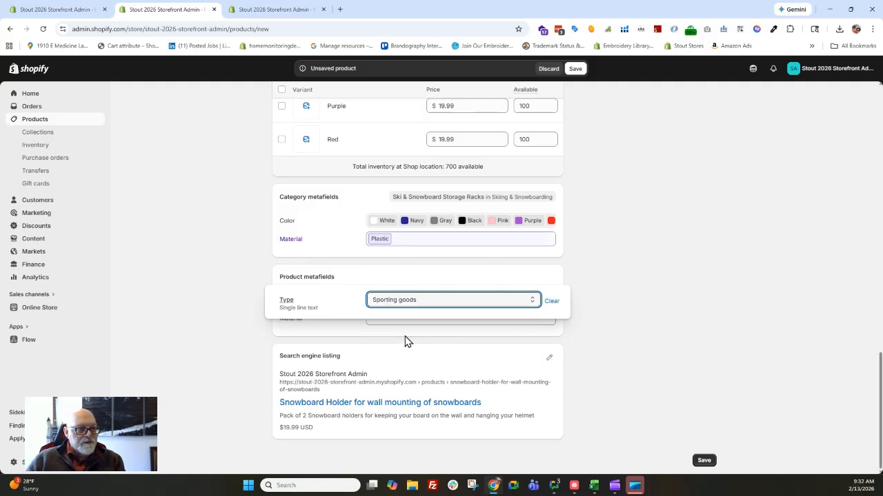
left_click(634, 315)
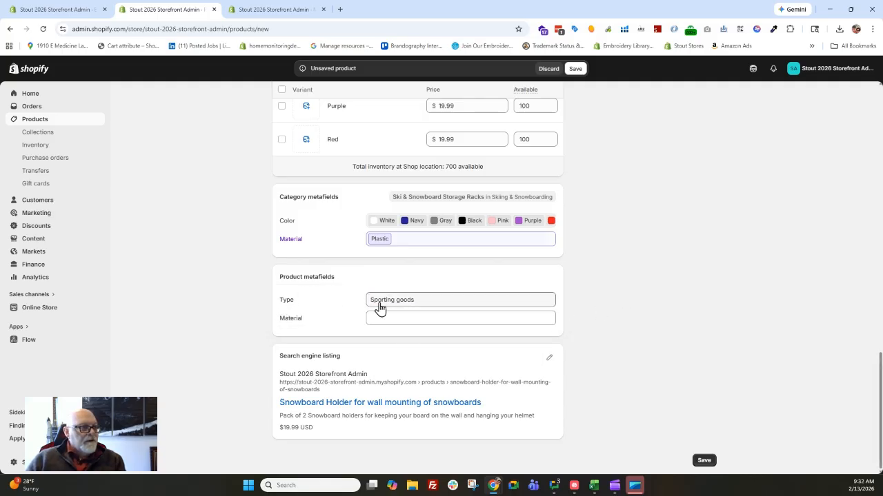
Set the Material product metafield to ABS (Acrylonitrile Butadiene Styrene).
left_click(391, 324)
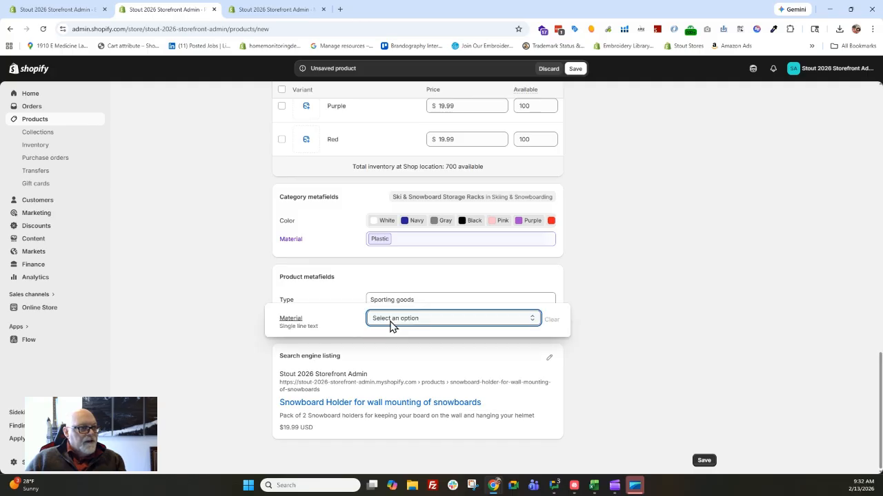
left_click(411, 326)
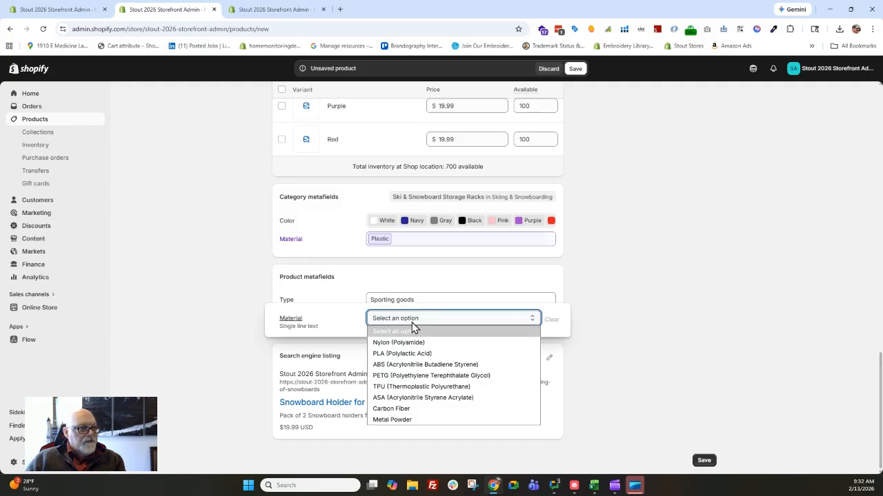
left_click(460, 365)
left_click(587, 328)
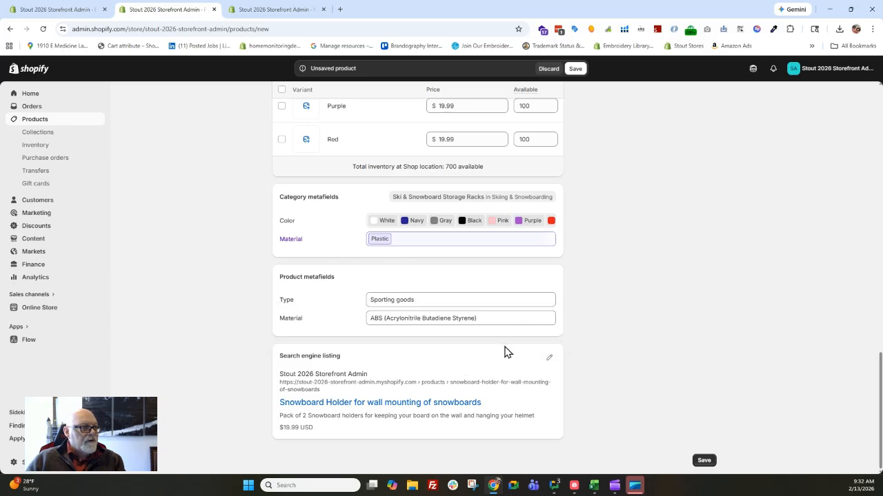
Enter "Sporting Goods Winter" as the product organization type.
scroll(638, 229, "up", 10)
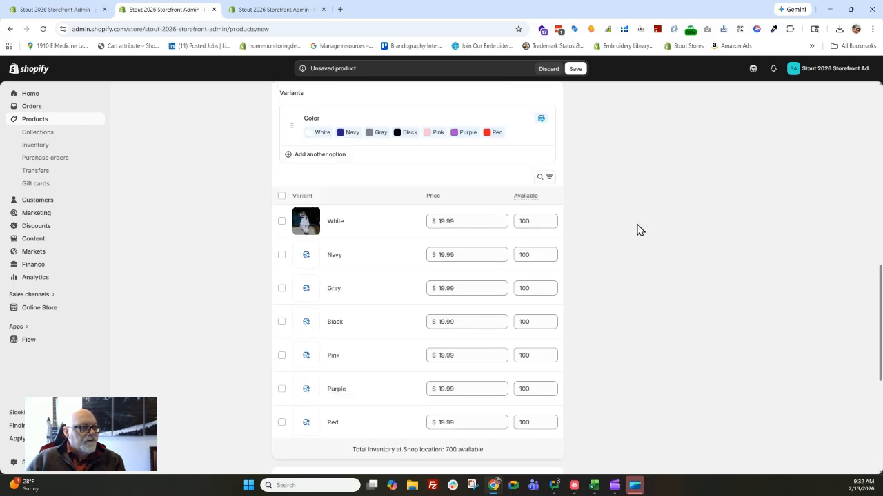
scroll(637, 229, "up", 5)
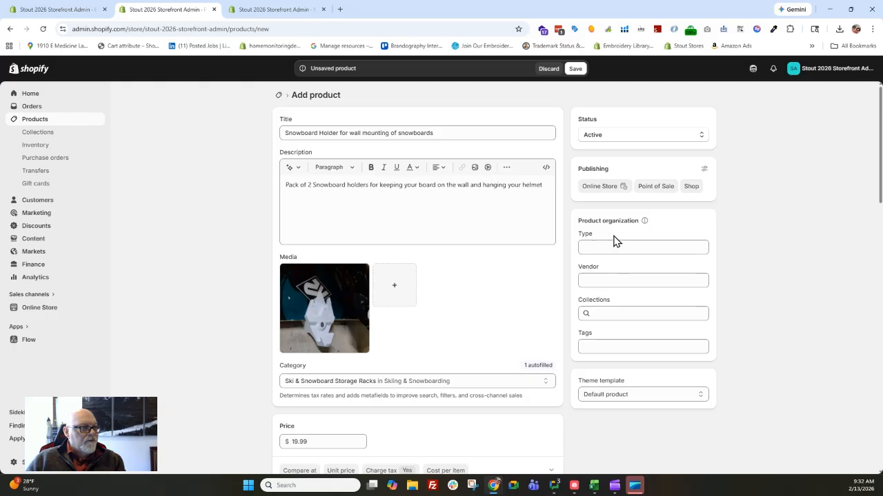
left_click(668, 246)
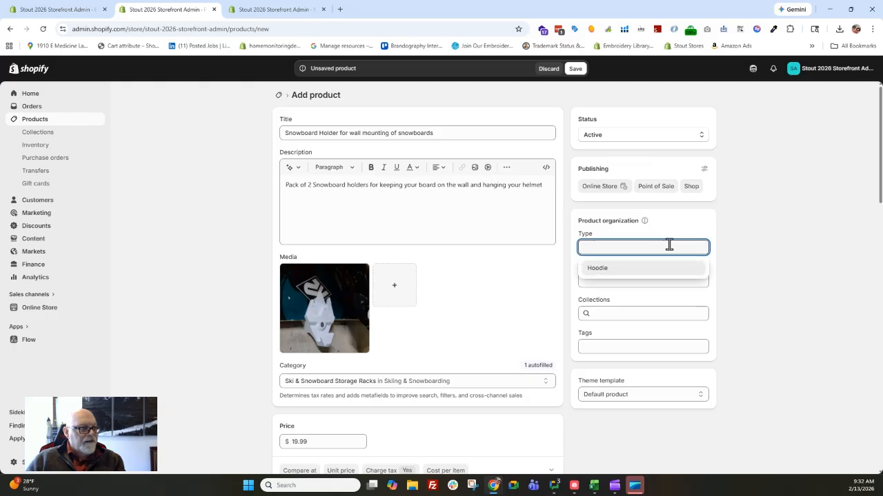
type("Sporting Goods Winter")
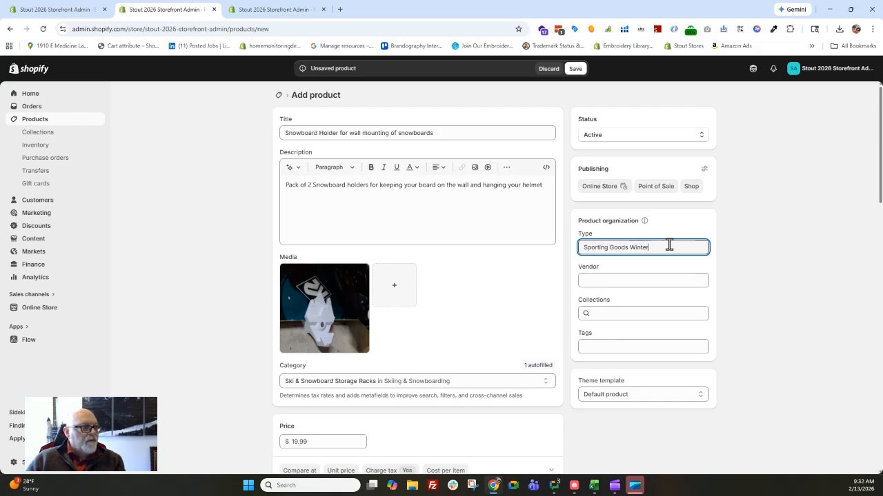
key("Tab")
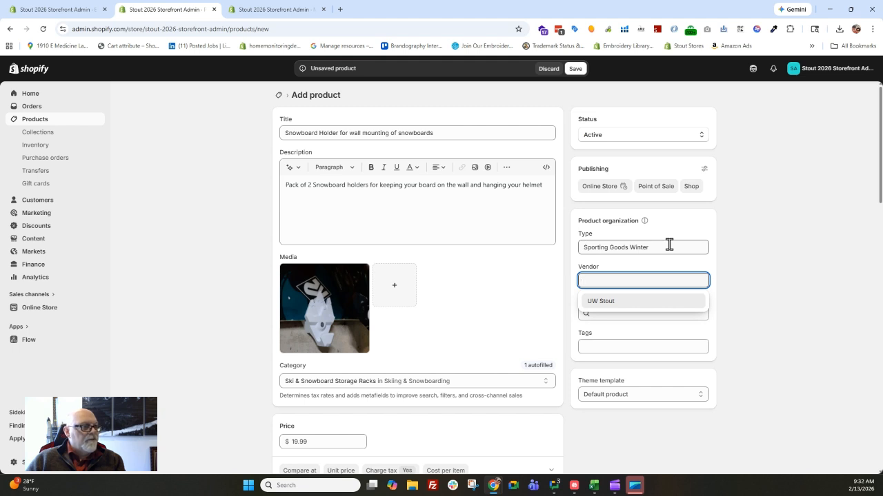
type("My Store")
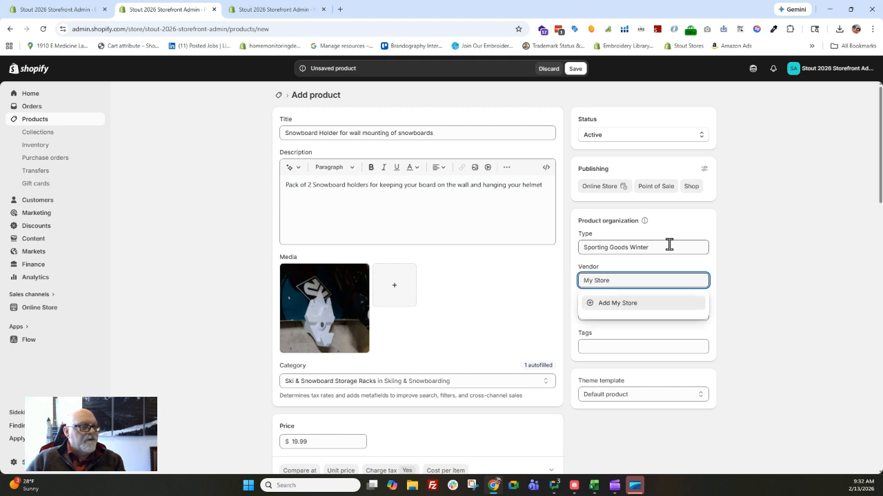
key("BackSpace")
key("BackSpace")
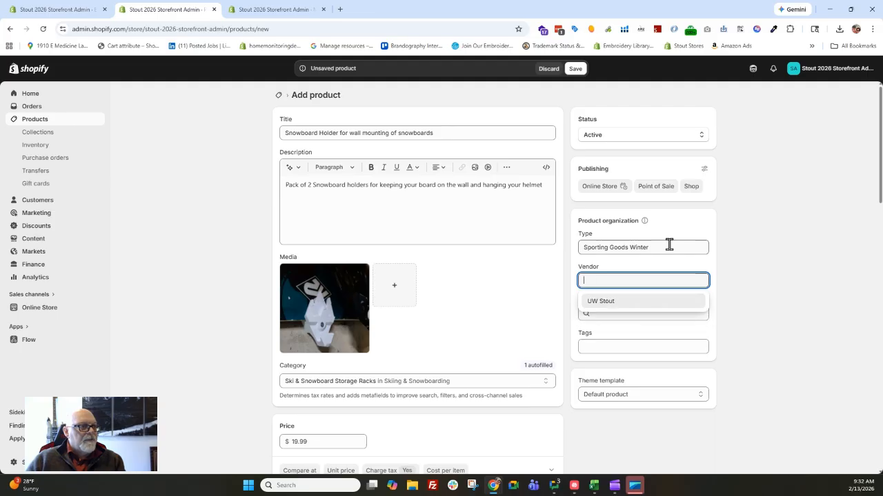
left_click(649, 268)
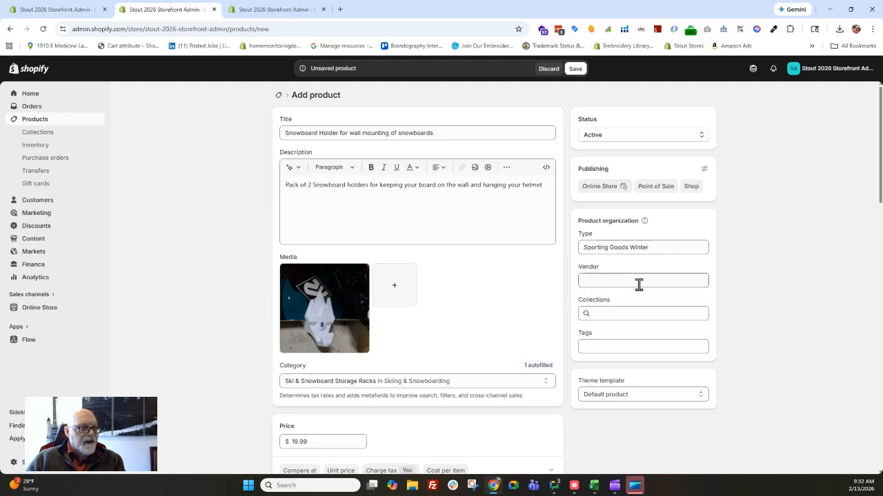
Enter "Snowboarding accessory" as the product's tag and save the product.
left_click(590, 346)
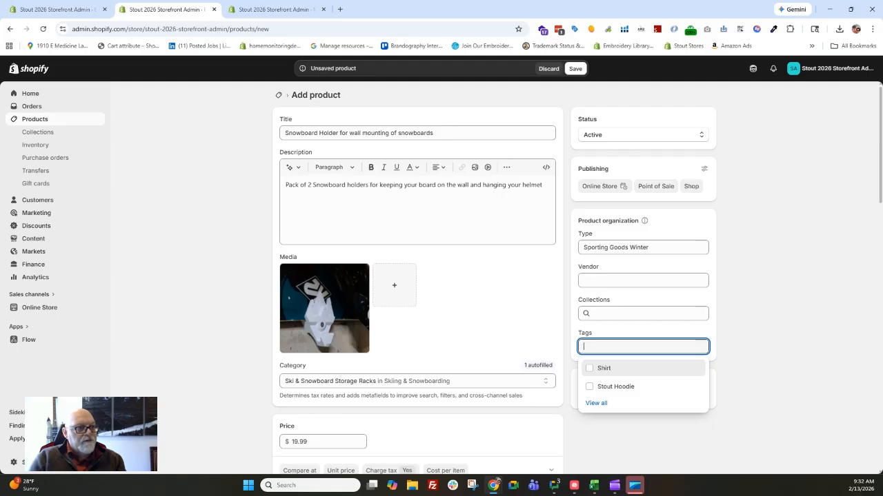
type("Snowboard")
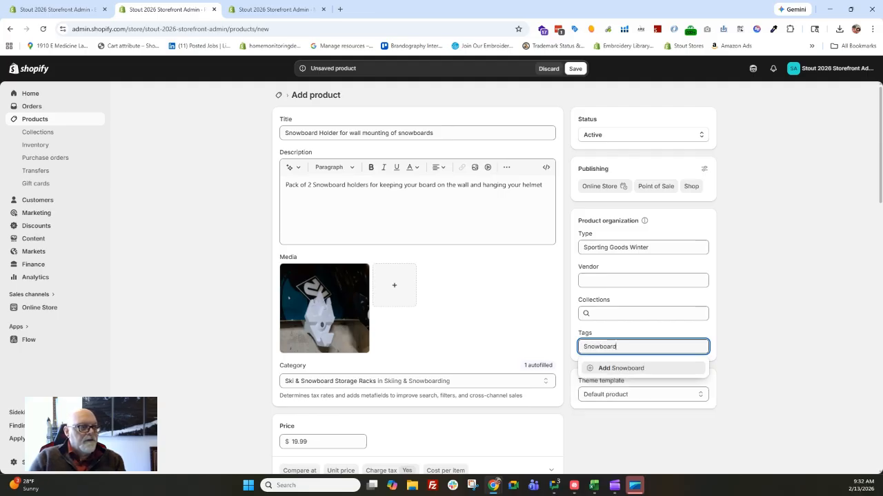
type("ing acc")
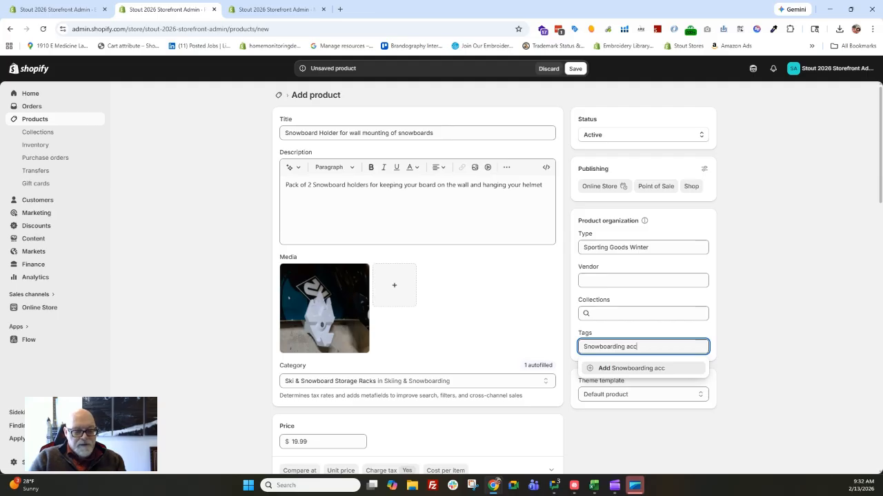
type("esso")
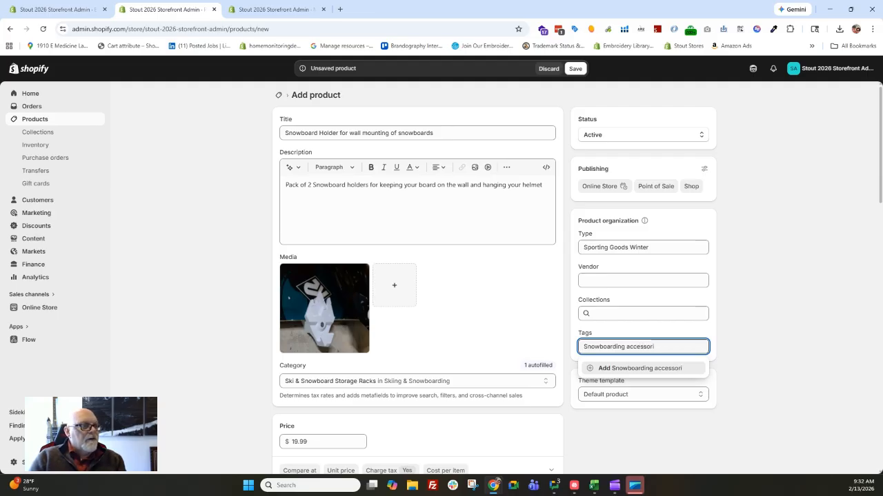
type("ry")
key("Tab")
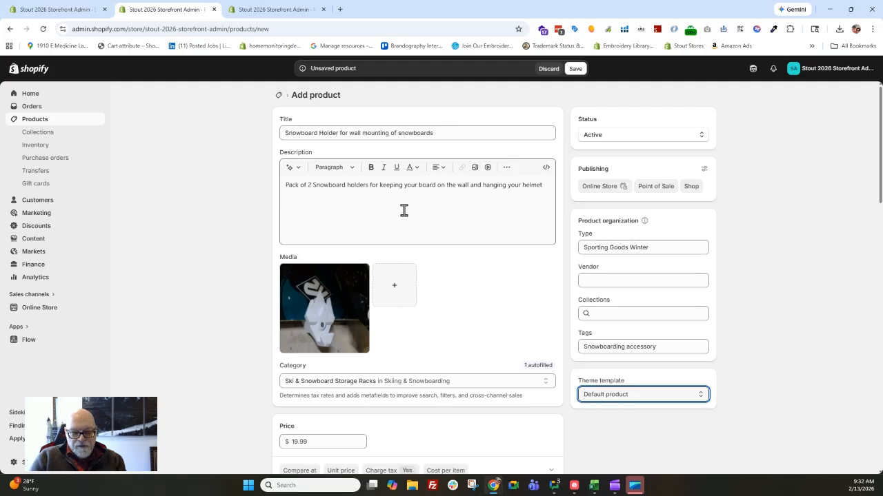
left_click(575, 70)
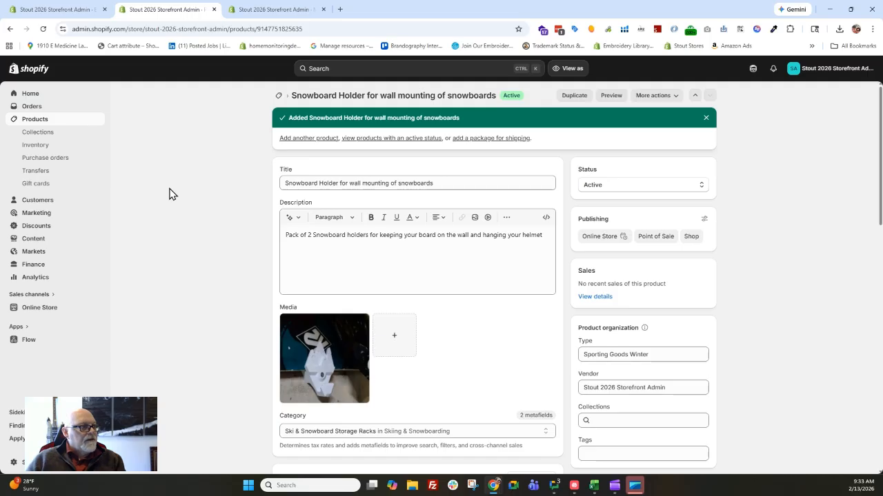
Start a new product collection and title it "Sporting Goods".
left_click(40, 134)
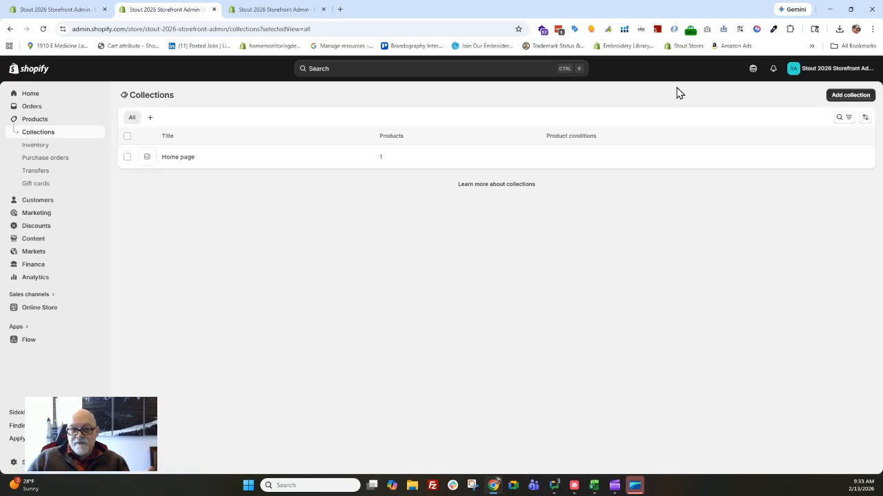
left_click(846, 96)
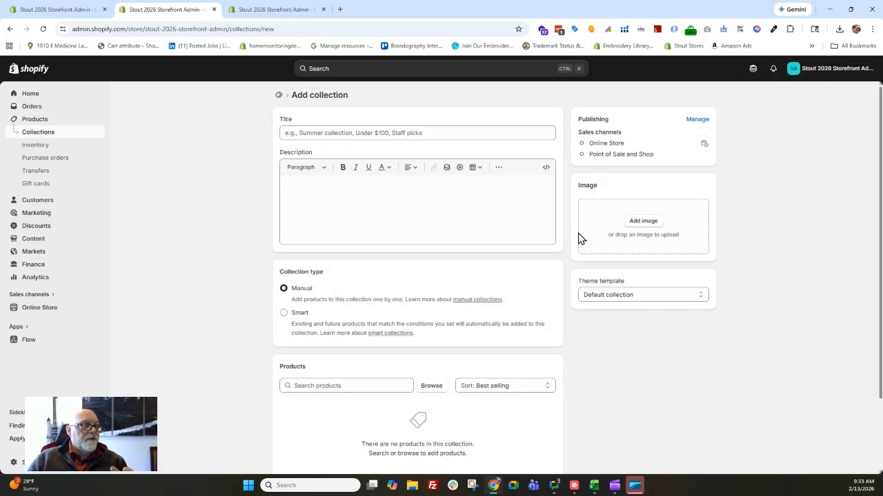
left_click(306, 136)
type("Sporting Goods")
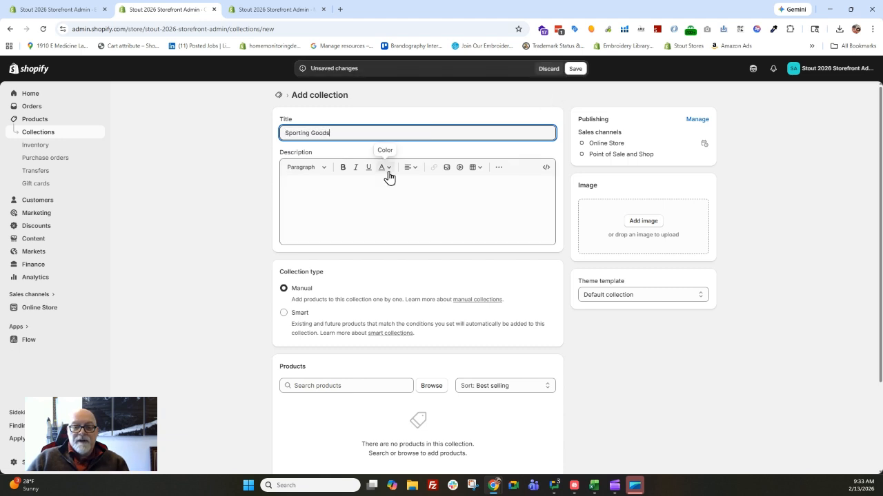
left_click(348, 183)
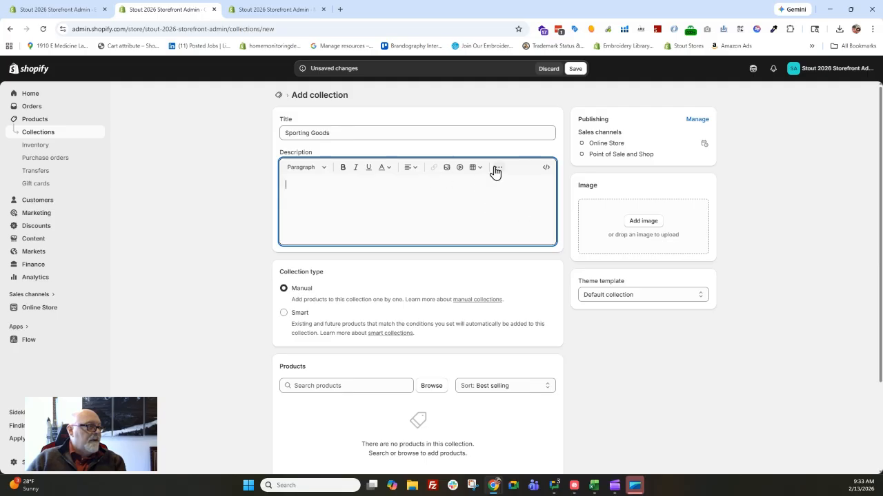
scroll(314, 195, "down", 1)
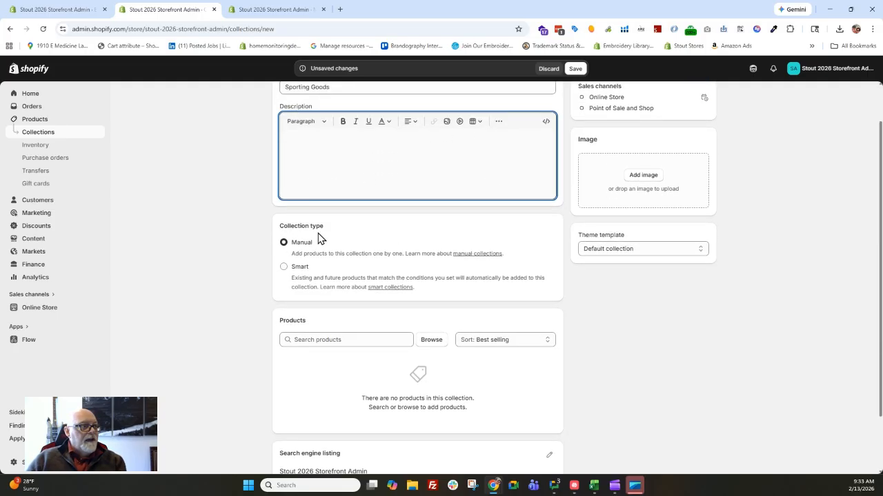
Add the Snowboard Holder for wall mounting of snowboards to the manual collection's products.
left_click(431, 340)
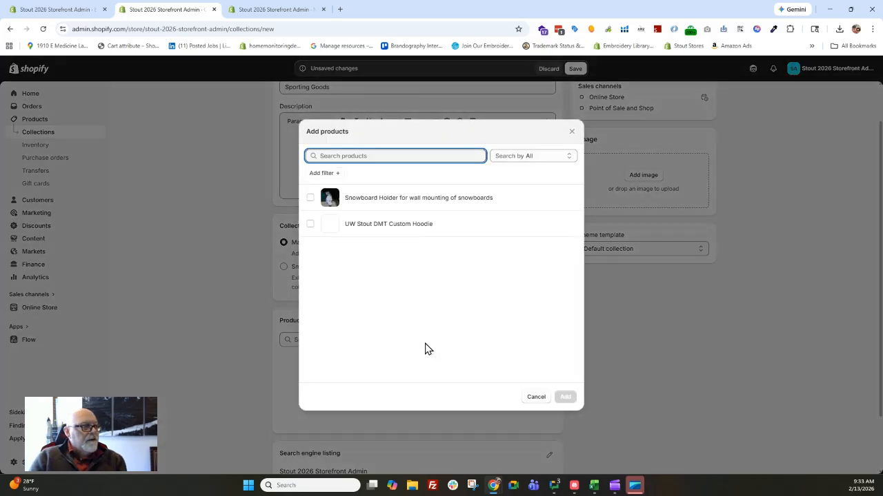
left_click(311, 200)
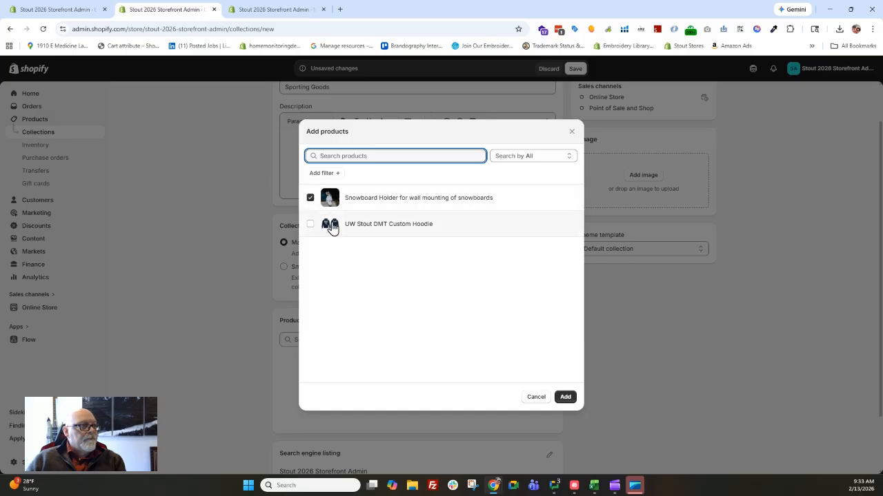
left_click(565, 398)
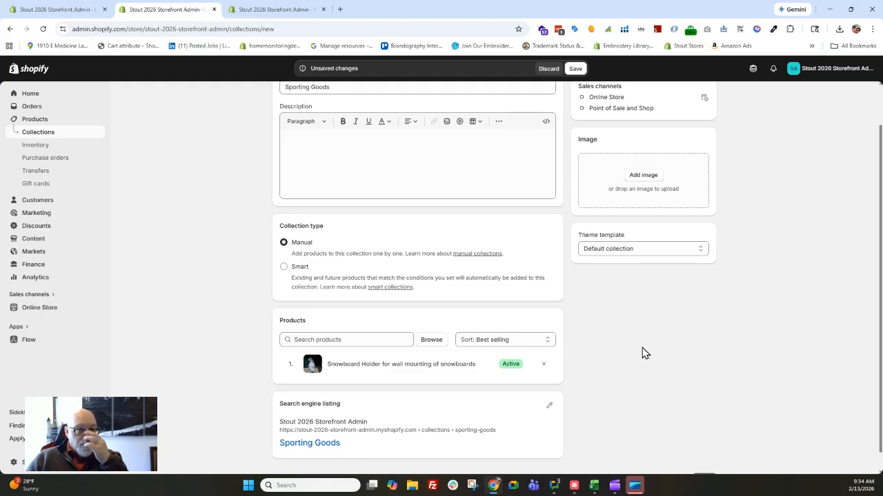
Make the collection smart with the condition that the Type metafield is equal to Sporting goods, and save it.
left_click(301, 268)
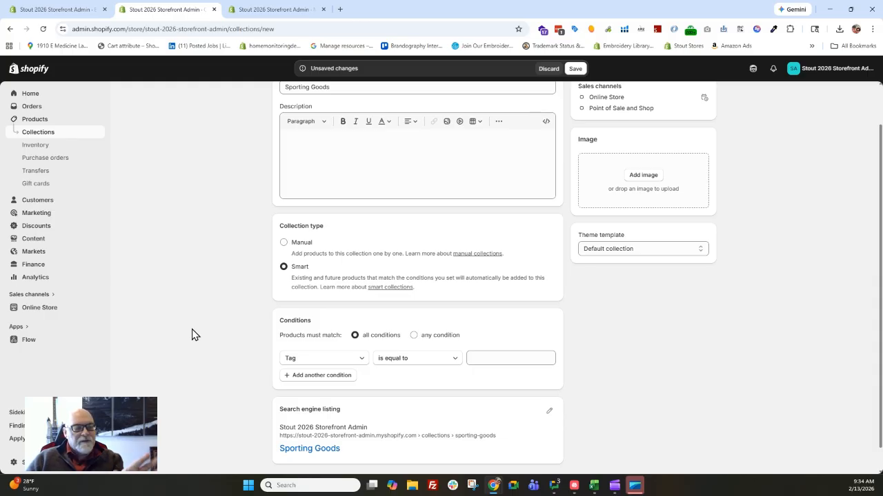
scroll(193, 333, "down", 1)
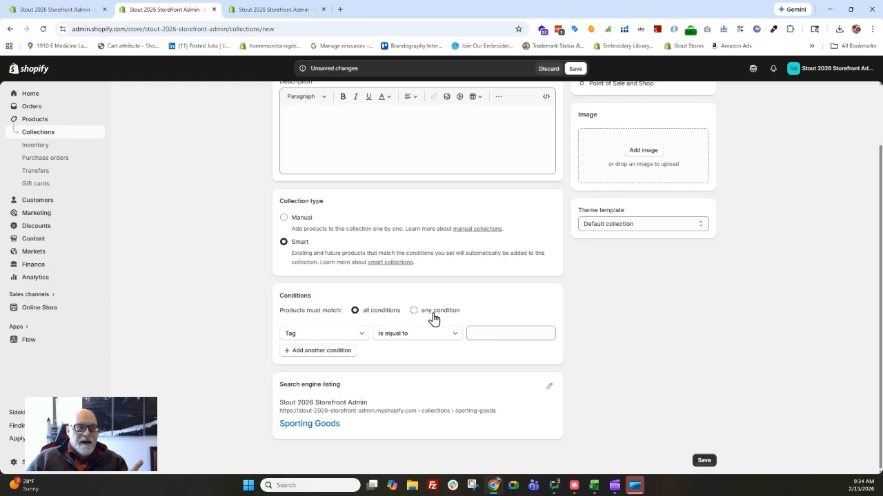
left_click(302, 335)
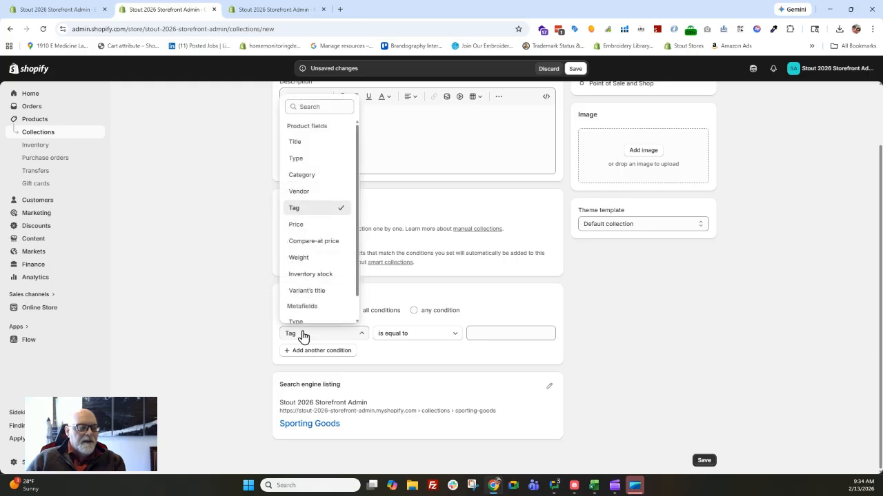
scroll(326, 314, "down", 2)
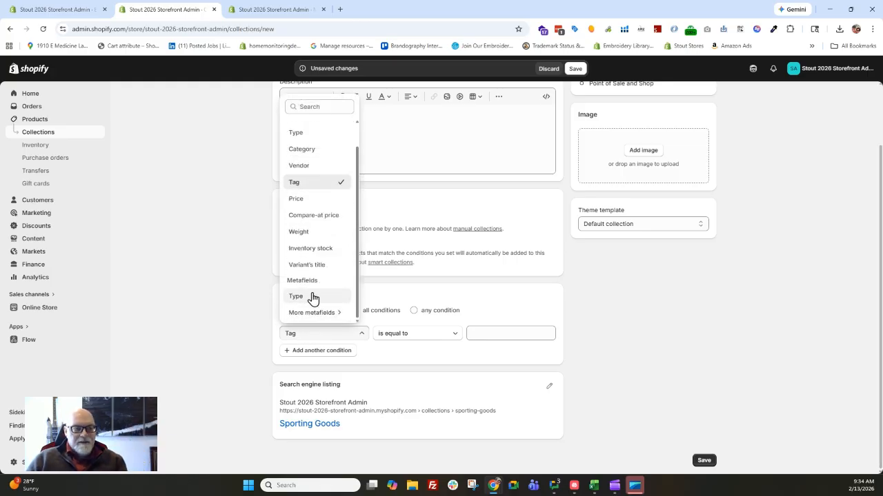
left_click(312, 297)
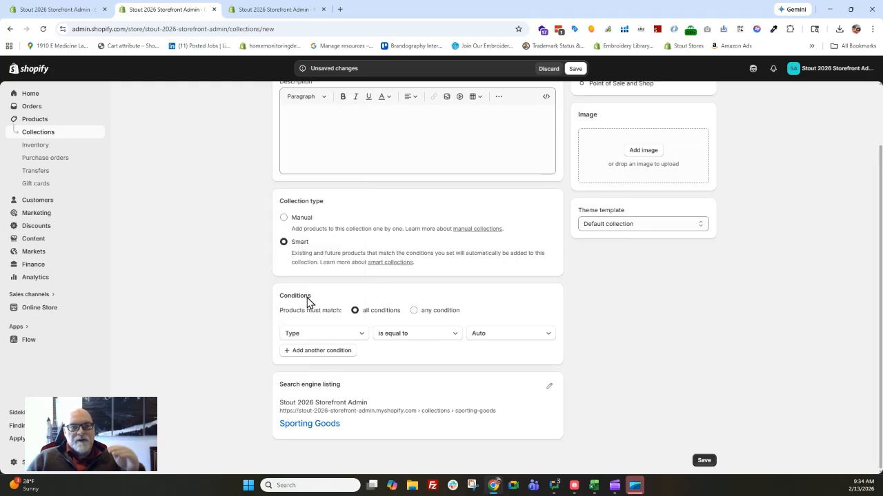
left_click(465, 336)
left_click(505, 269)
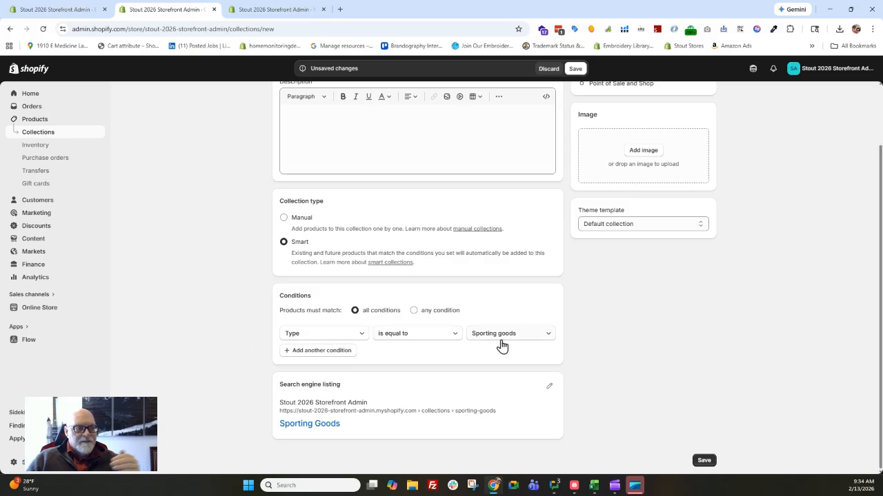
scroll(670, 309, "up", 2)
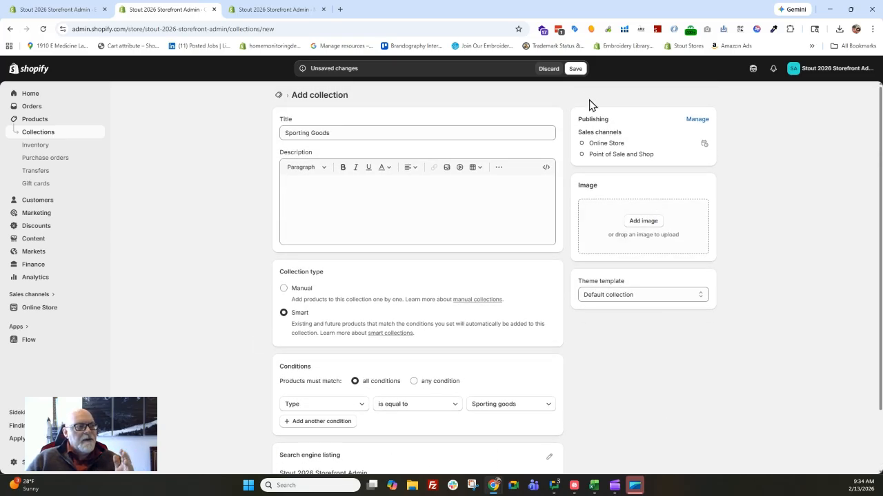
left_click(576, 69)
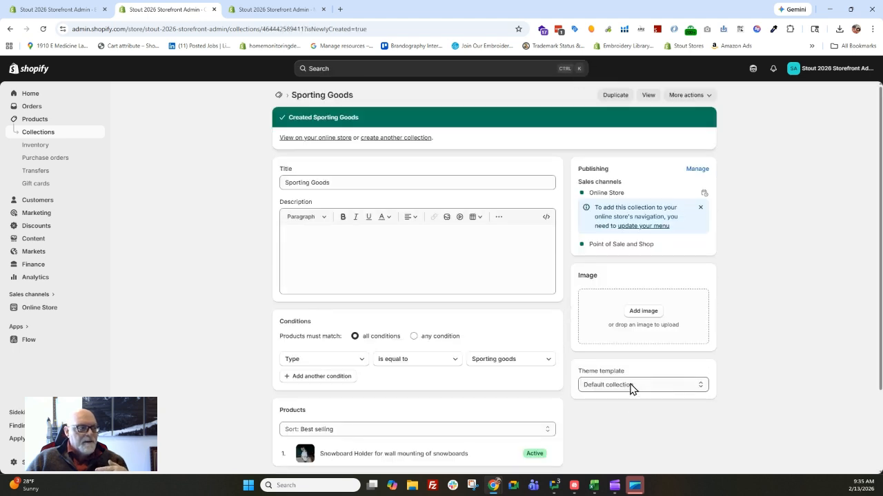
Set the Form_and_Fold_Logo file as the collection image, keep the Default collection theme template, and save.
scroll(243, 404, "down", 3)
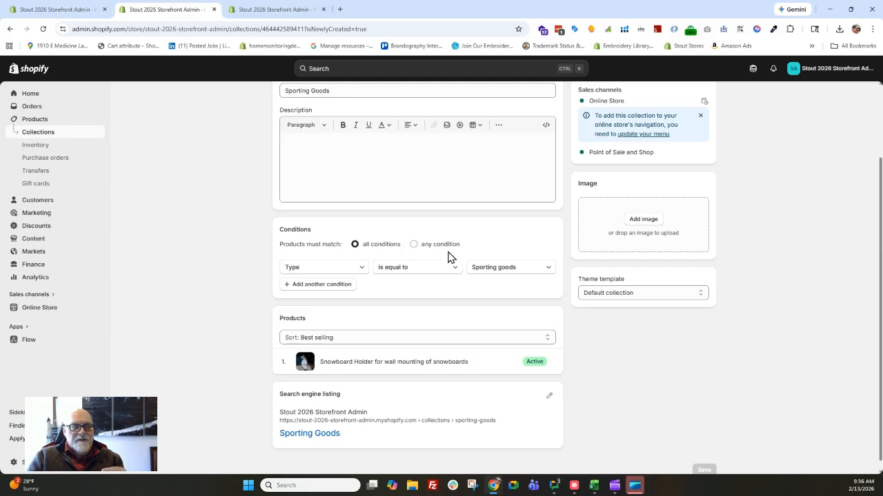
left_click(652, 222)
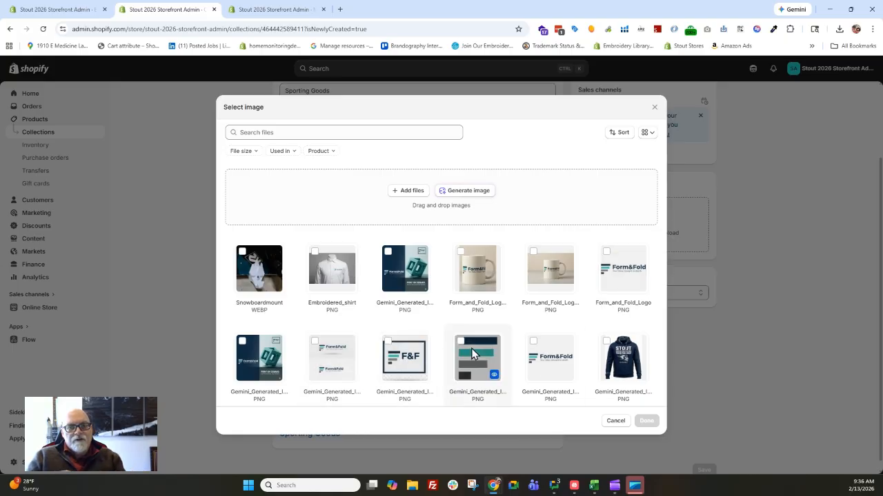
left_click(622, 271)
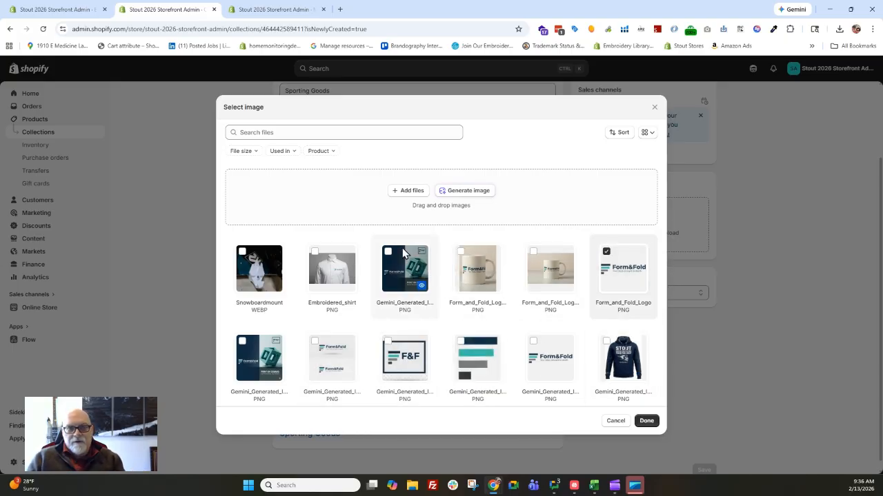
scroll(483, 321, "down", 3)
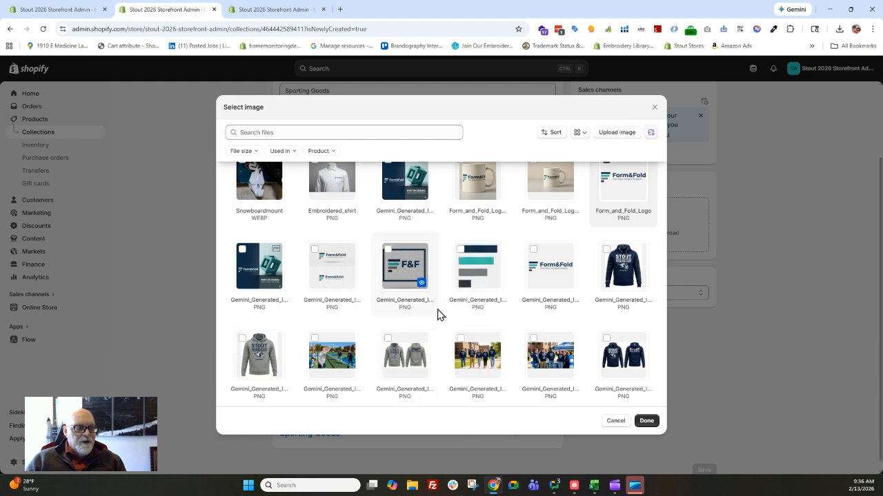
scroll(442, 314, "down", 1)
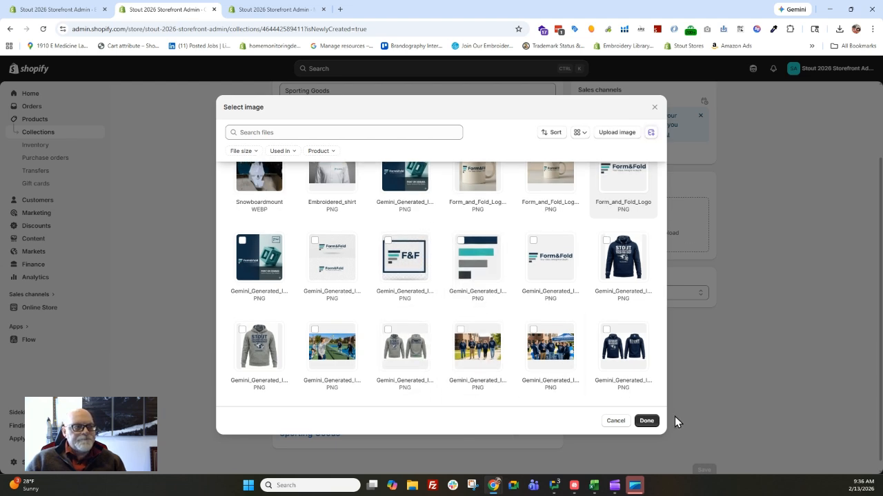
left_click(646, 420)
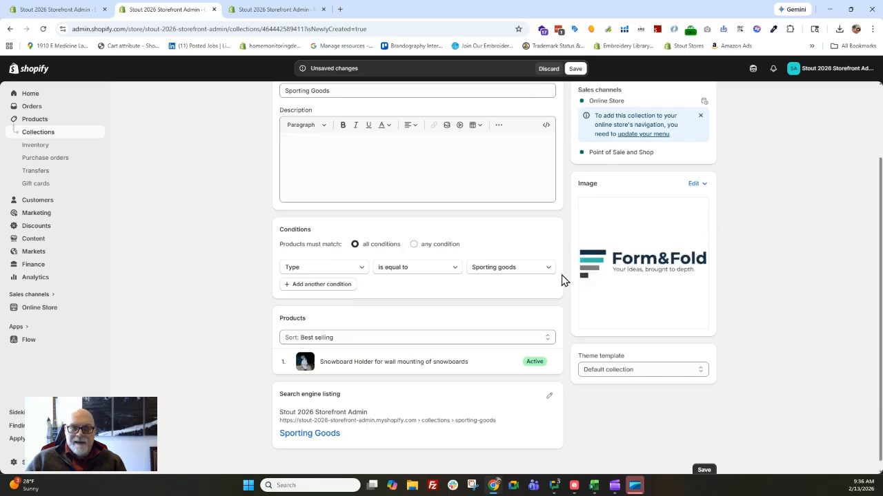
left_click(638, 372)
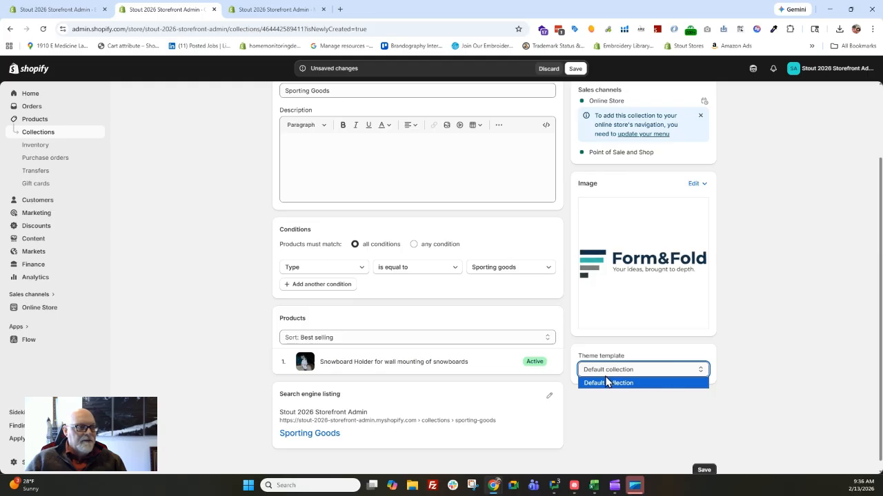
left_click(785, 320)
scroll(771, 316, "up", 2)
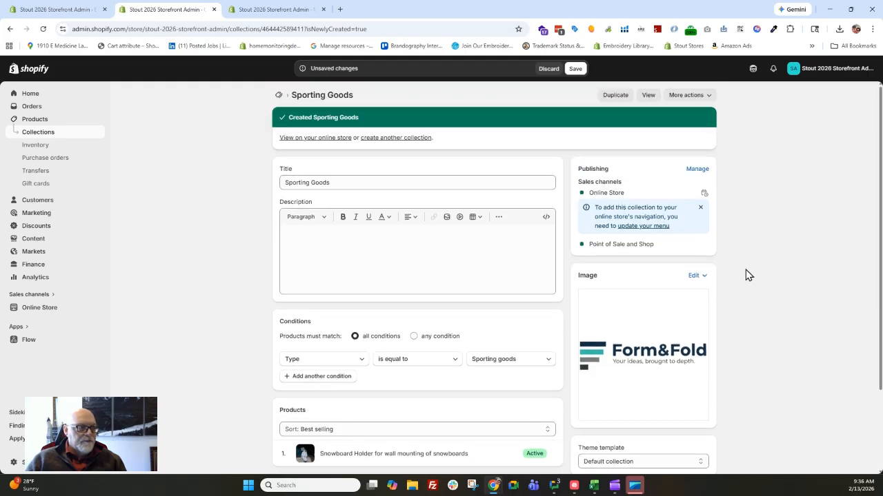
left_click(575, 68)
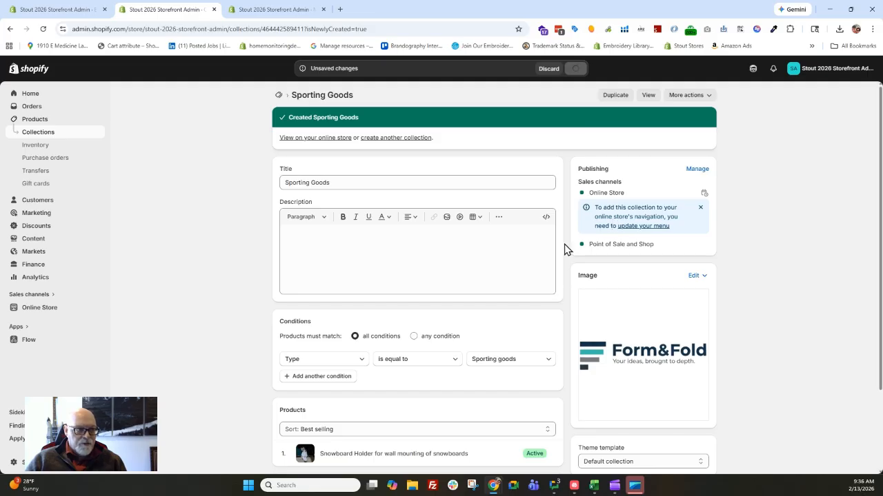
View the Sporting Goods collection page in the online store, and return to the collection's admin page.
left_click(646, 96)
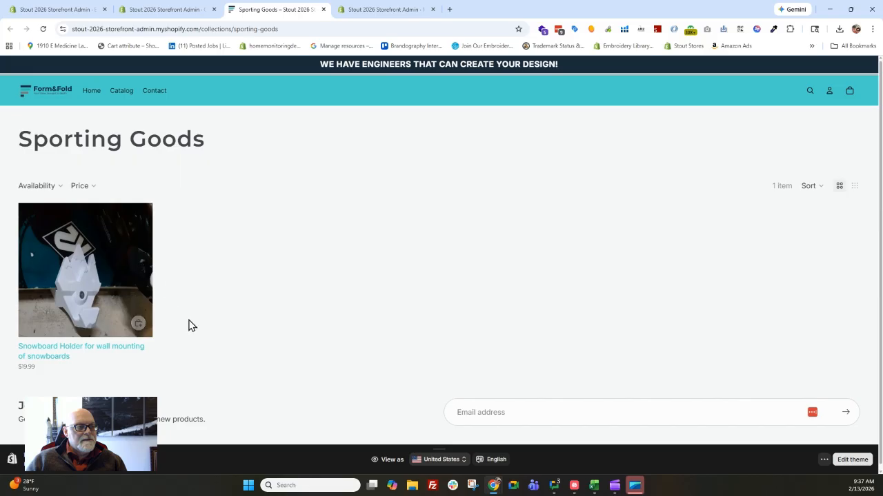
left_click(172, 20)
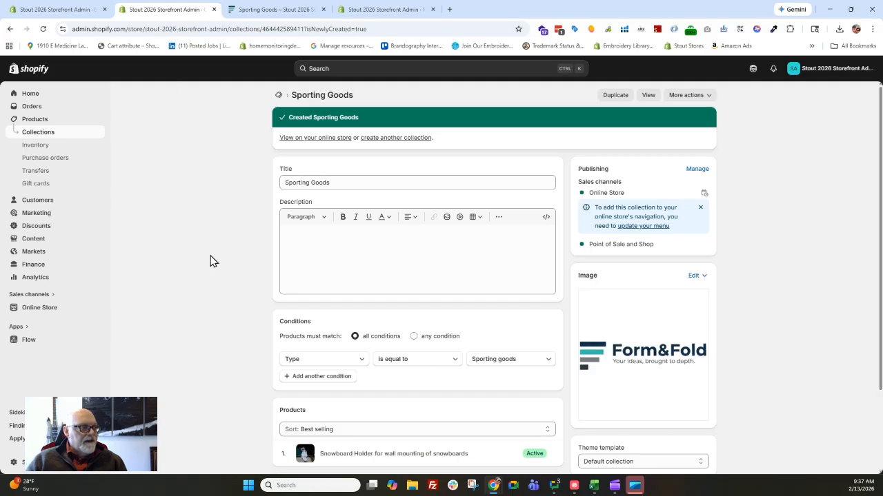